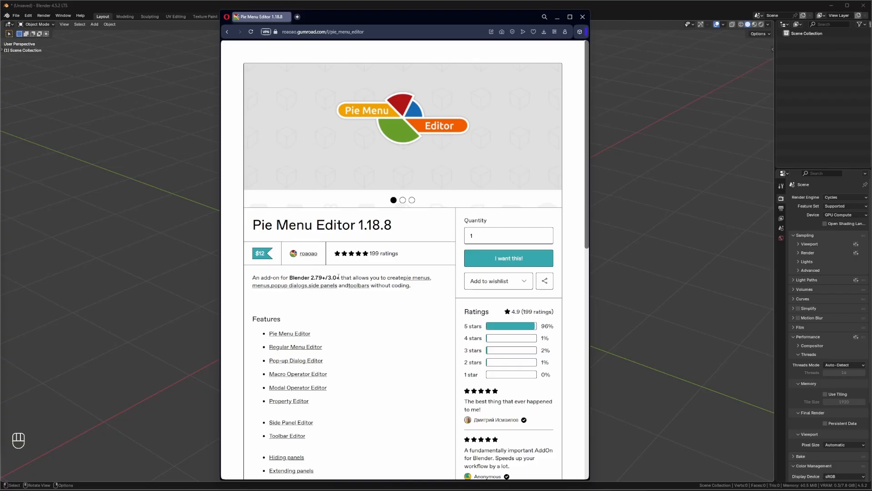
Check the Change log and FAQ documentation links on the Pie Menu Editor page, closing both opened pages again
scroll(390, 304, "down", 2)
scroll(390, 304, "up", 2)
scroll(423, 304, "down", 2)
scroll(422, 311, "down", 5)
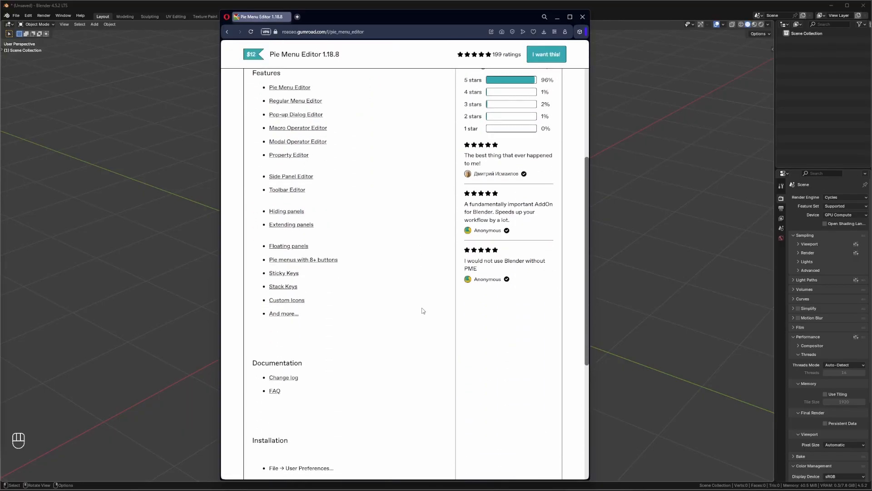
middle_click(283, 378)
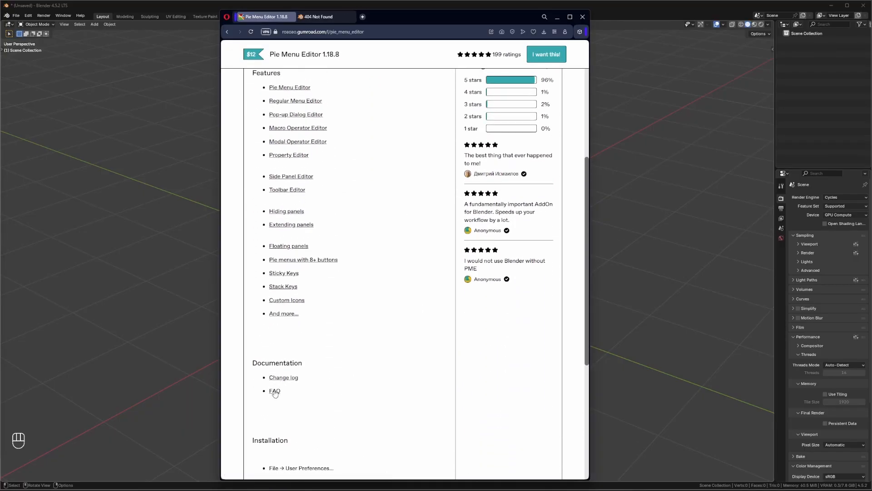
middle_click(274, 392)
left_click(326, 20)
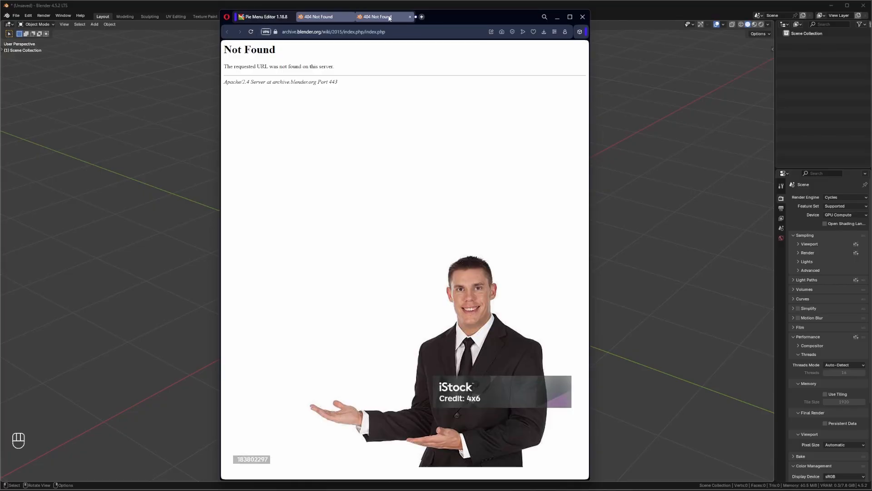
left_click(270, 18)
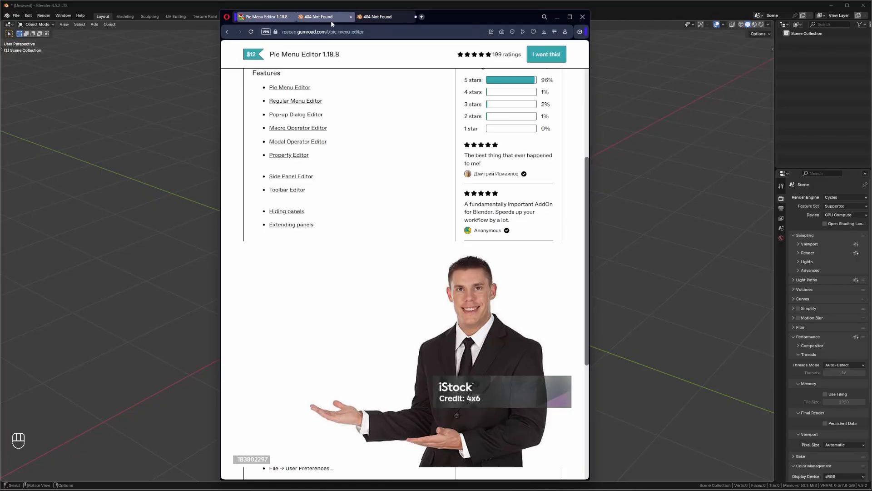
middle_click(331, 20)
middle_click(331, 20)
Look over the Pie Menu Editor product page's feature list and preview gallery, returning to the first image
scroll(444, 313, "up", 5)
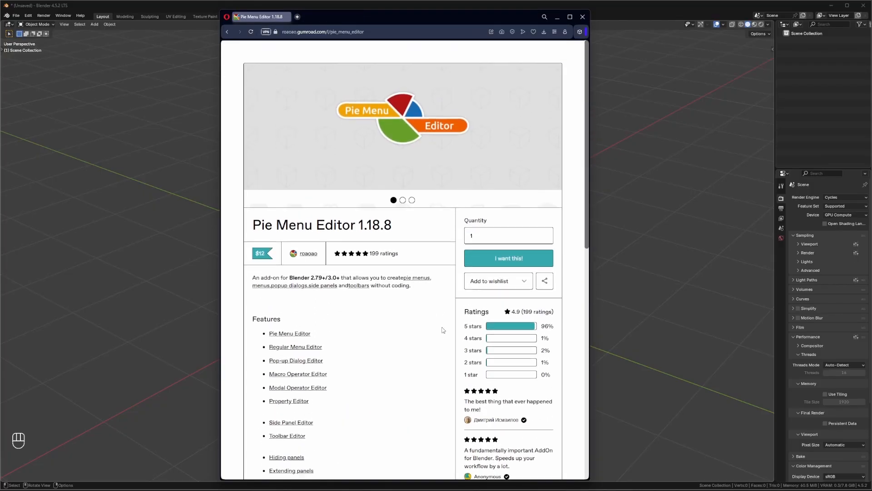
scroll(422, 352, "down", 2)
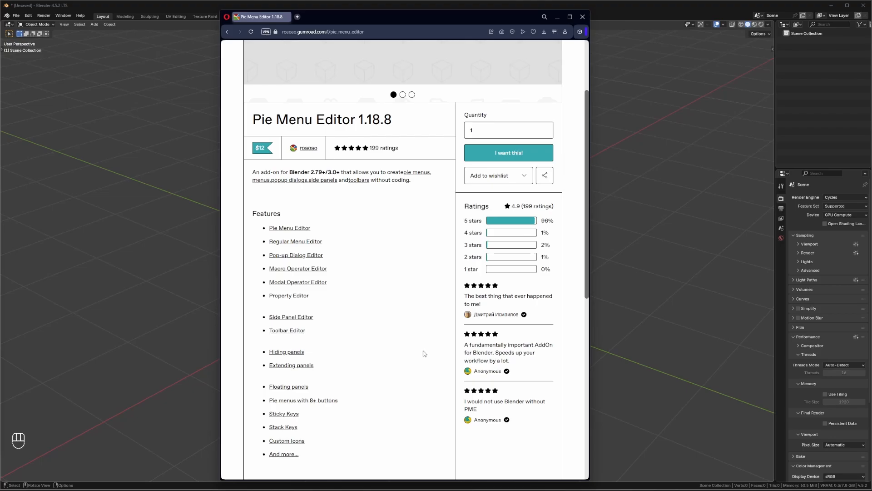
scroll(388, 380, "up", 2)
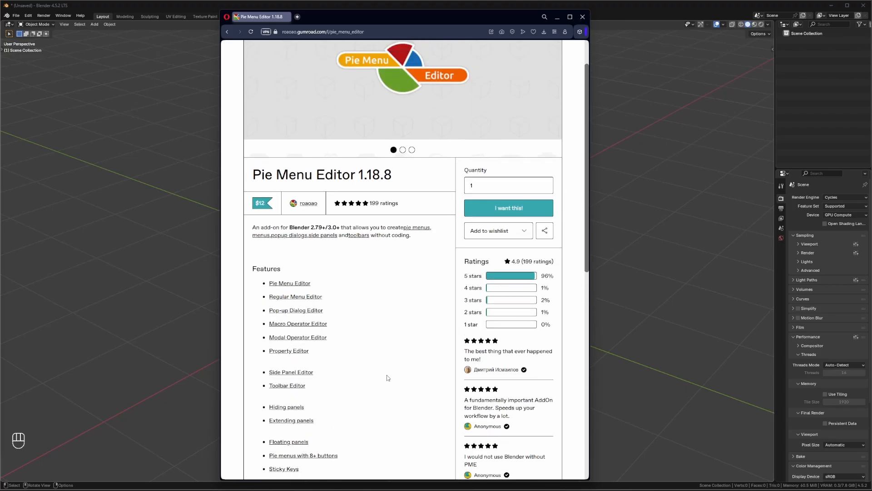
left_click(552, 136)
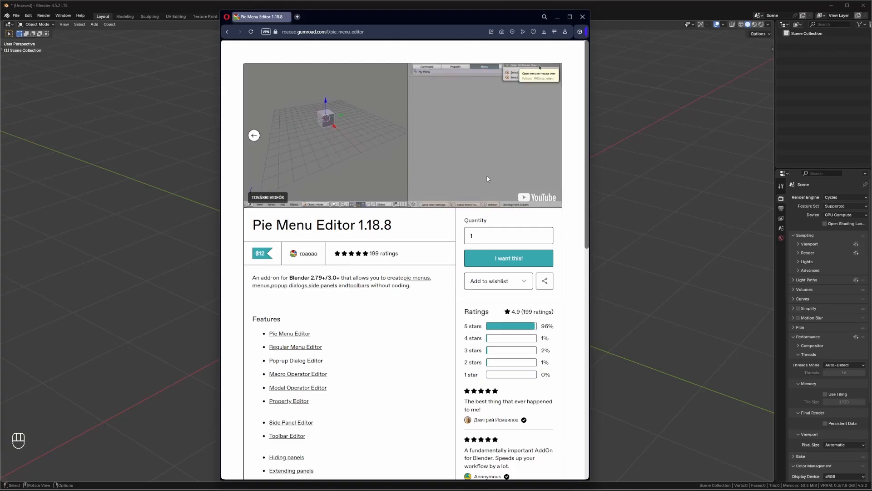
scroll(370, 211, "down", 2)
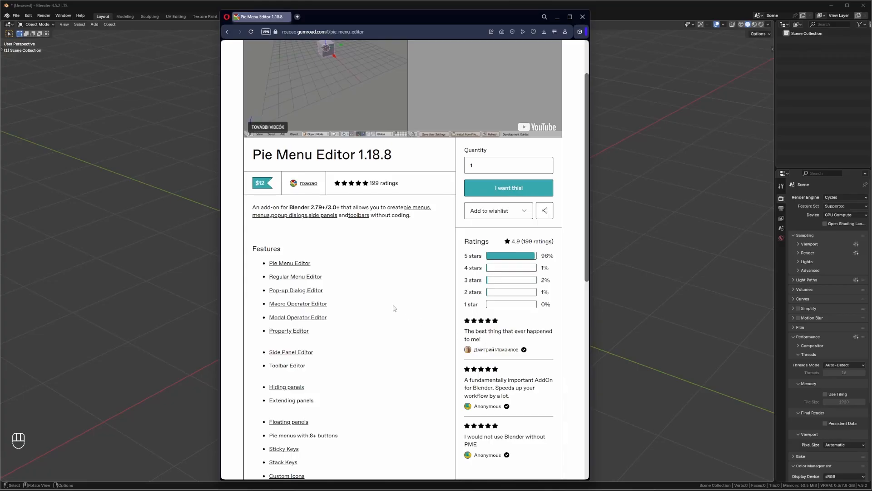
scroll(394, 306, "up", 1)
scroll(322, 200, "up", 1)
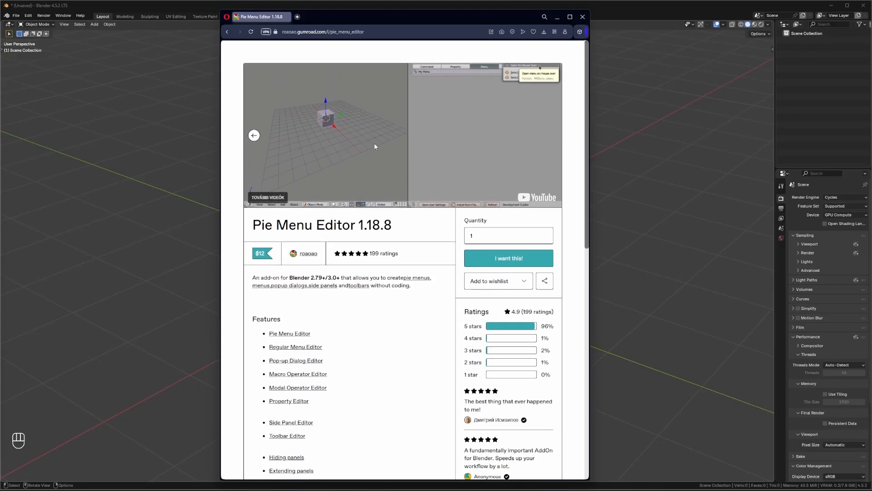
left_click(254, 136)
left_click(245, 140)
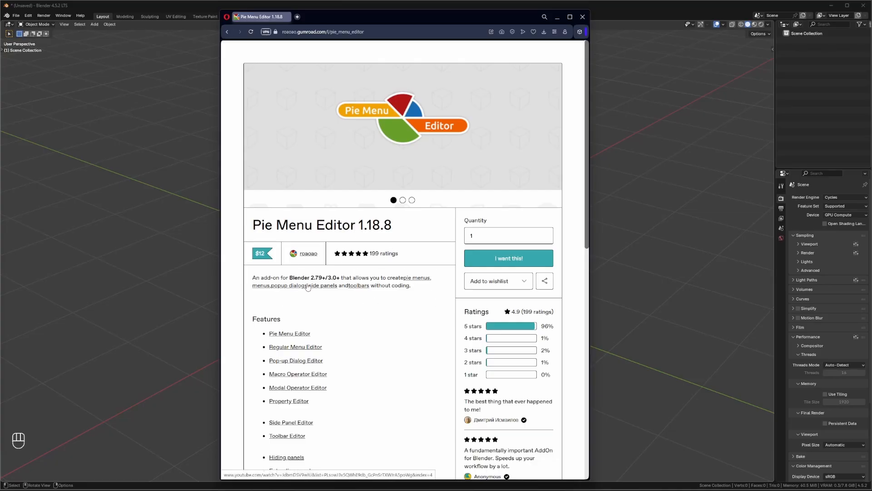
Switch to Blender and search the add-ons in Preferences for "pie", closing the preferences again
left_click(558, 18)
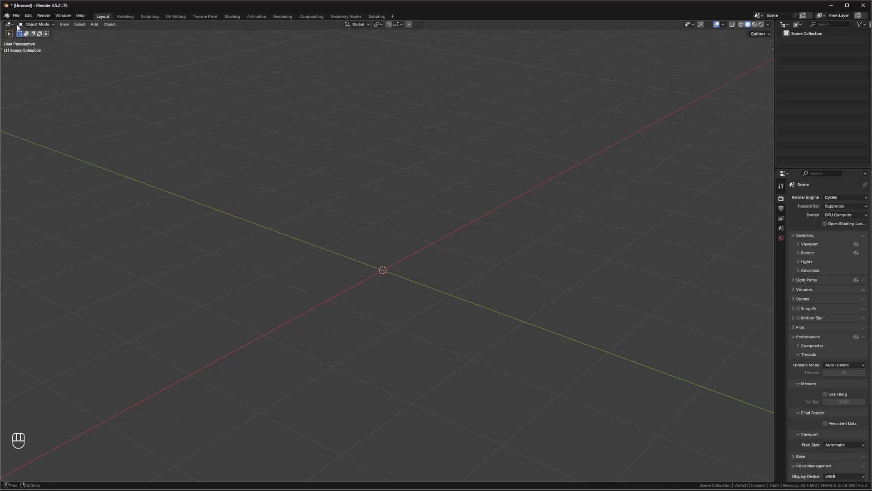
left_click(29, 15)
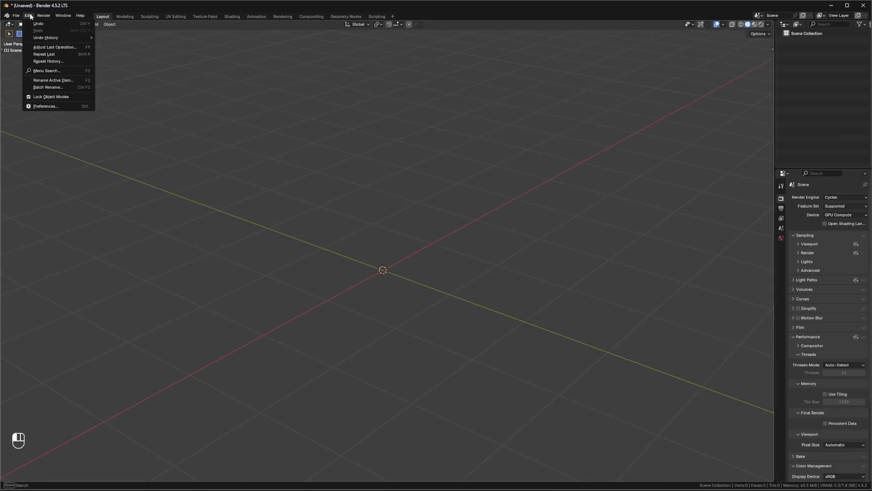
left_click(45, 106)
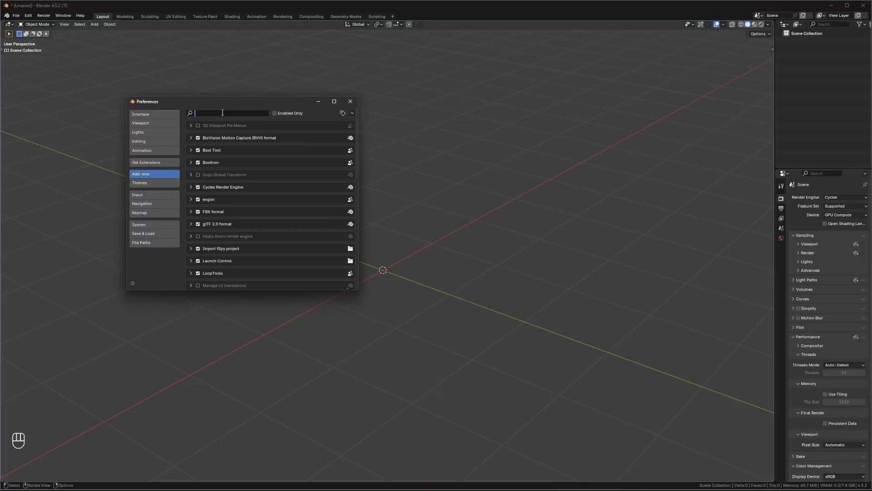
type("pie")
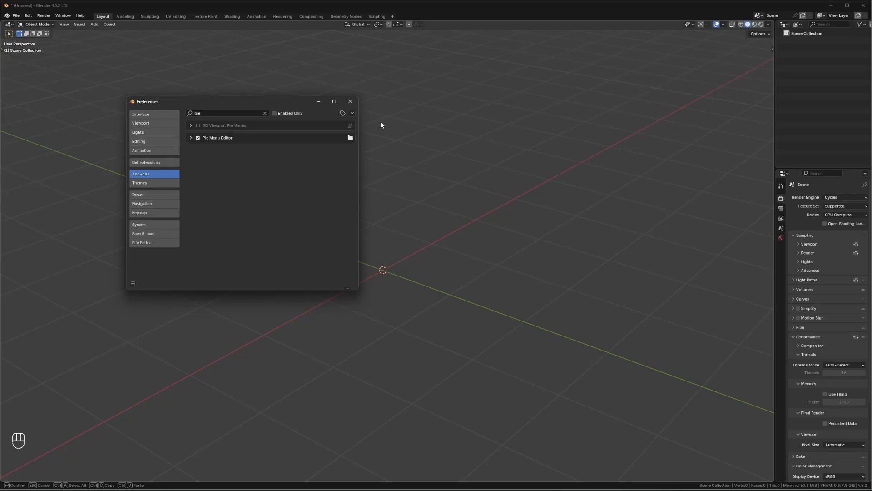
left_click(349, 101)
Show the Pie Menu Editor panel in the 3D viewport's sidebar, widening and enlarging it so its contents are readable
key("n")
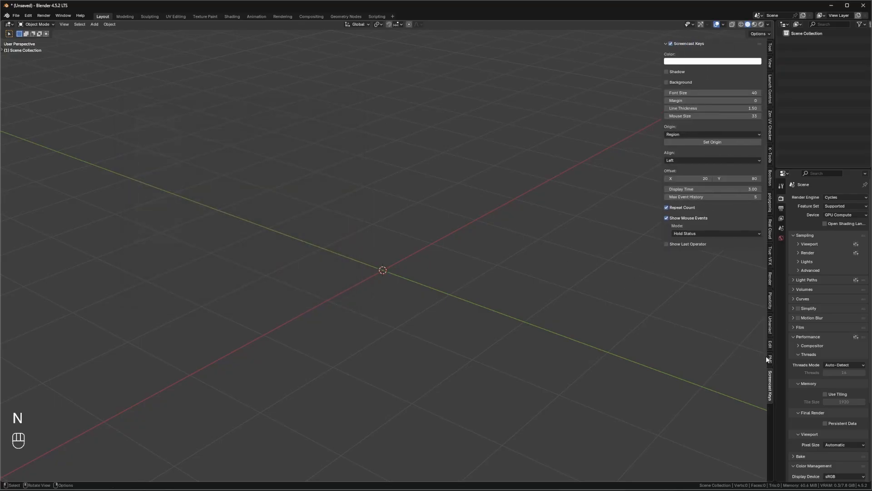
left_click(770, 359)
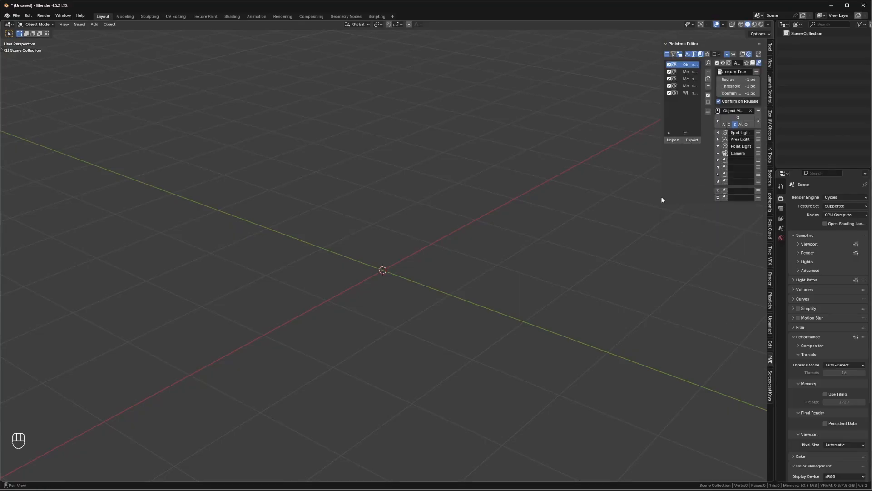
left_click_drag(662, 196, 342, 185)
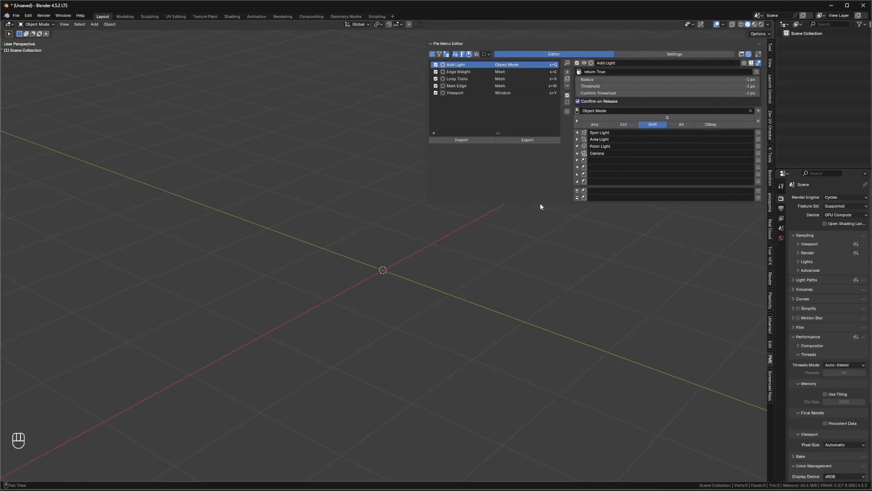
middle_click_drag(546, 176, 547, 175, "ctrl")
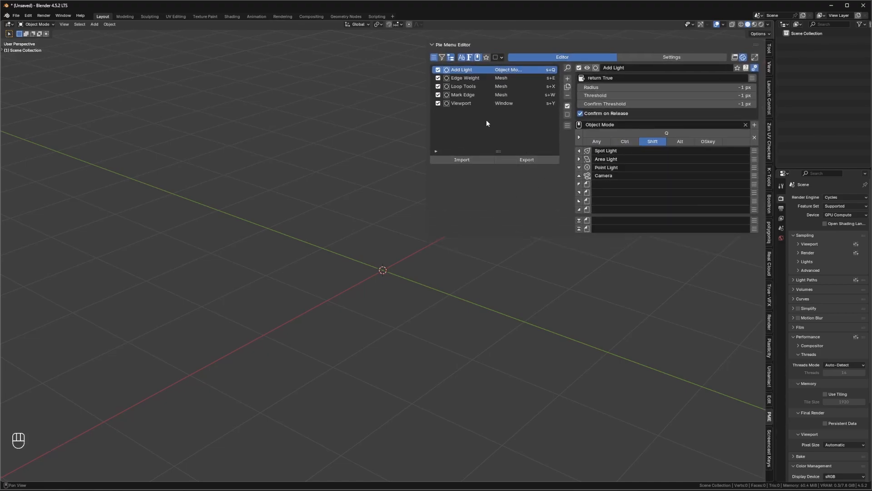
Examine the items of the Viewport and Mark Edge pie menus, ending on the Viewport menu
left_click(477, 103)
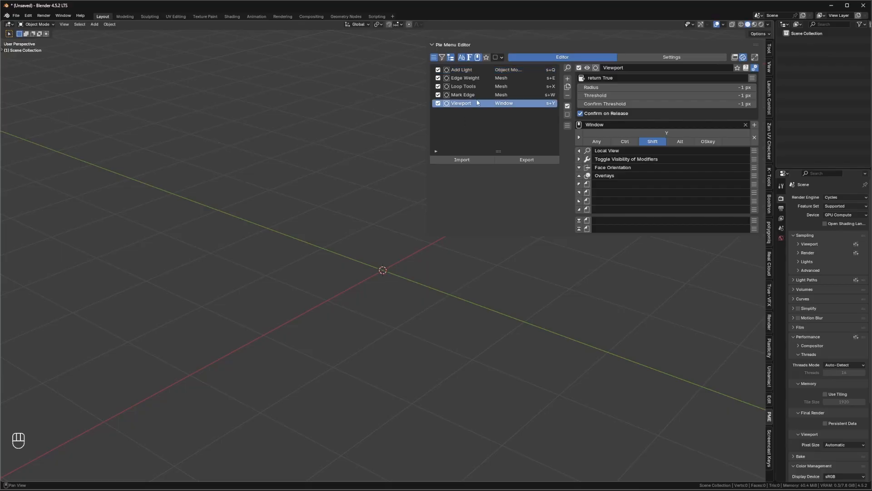
left_click(477, 95)
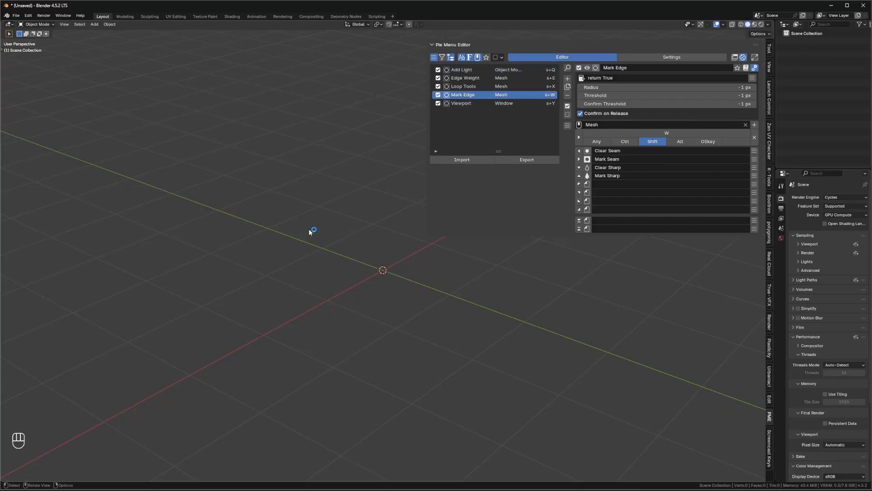
left_click(500, 104)
Add a mesh cube to the empty scene
key("shift+a")
mouse_move(290, 314)
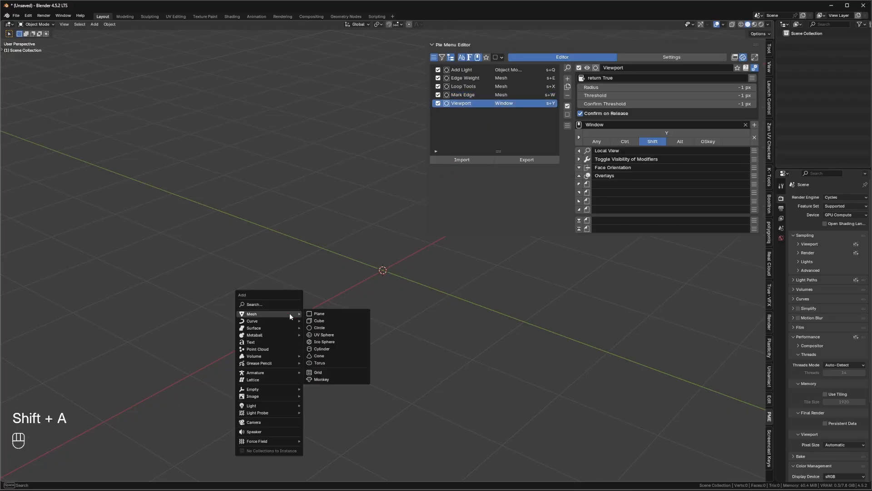
left_click(333, 321)
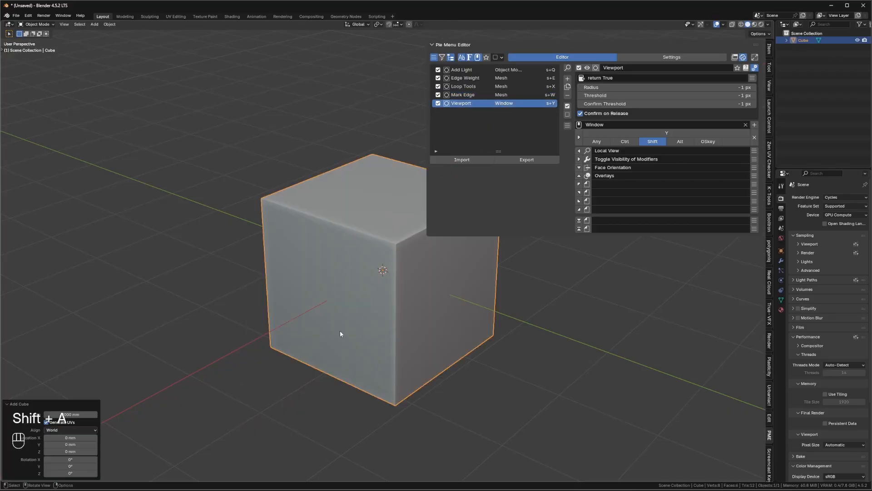
Duplicate the cube five times, placing the copies scattered above, beside and below the original
scroll(339, 318, "down", 3)
key("shift+d")
left_click(262, 231)
key("shift+d")
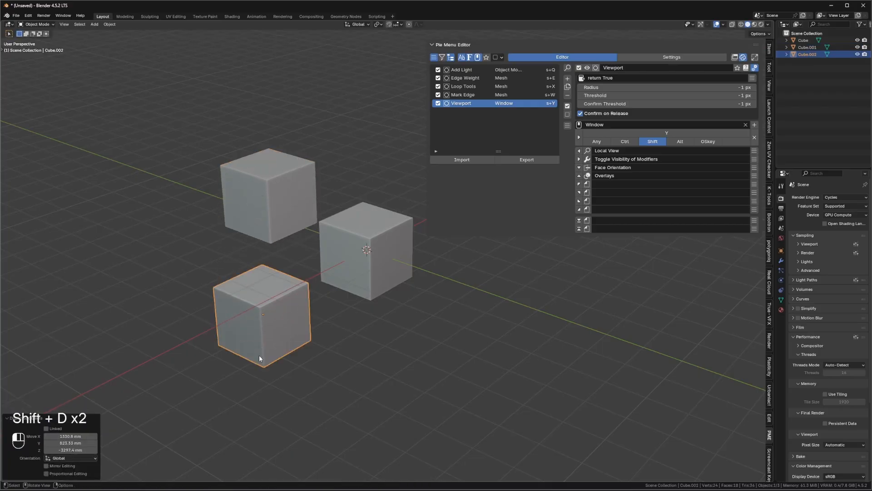
left_click(259, 355)
key("shift+d")
left_click(413, 379)
key("shift+d")
left_click(313, 436)
key("shift+d")
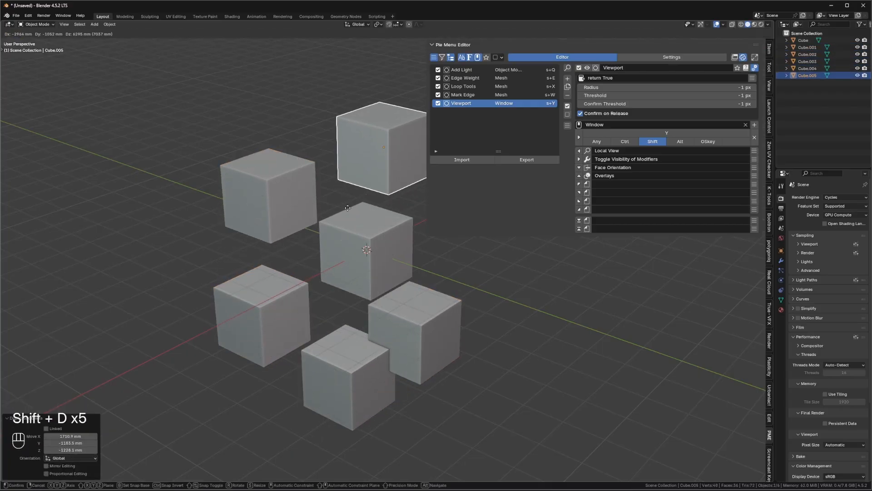
left_click(347, 211)
Select the original cube together with the topmost copy, and use the Viewport pie menu to enter and leave local view
middle_click_drag(375, 294, 334, 279, "shift")
scroll(335, 278, "down", 1)
middle_click_drag(443, 311, 446, 293)
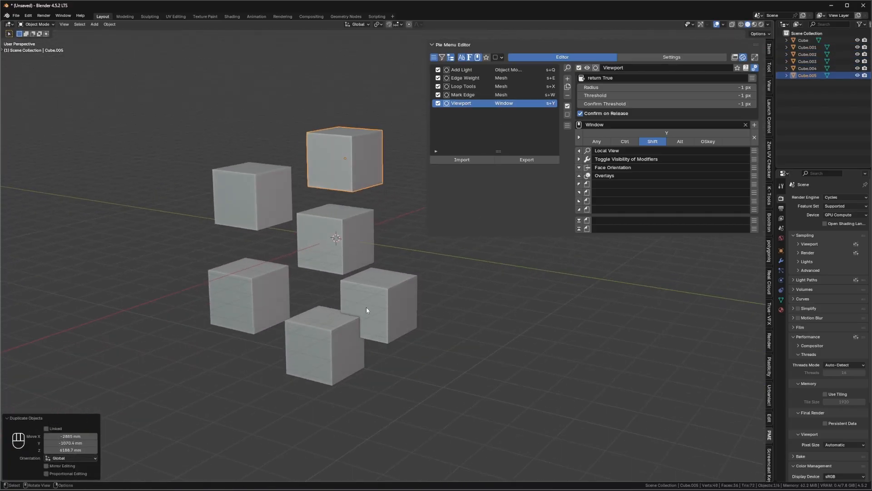
left_click(340, 241, "shift")
key("shift+y")
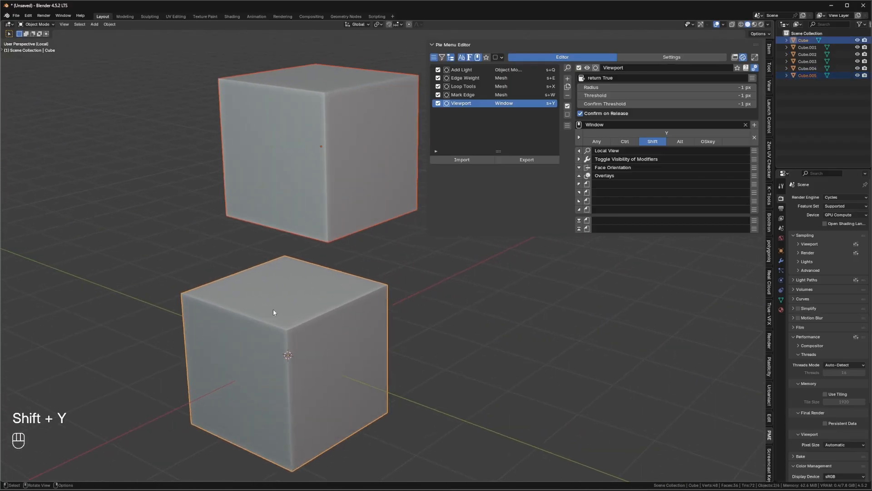
key("shift+y")
left_click(250, 293)
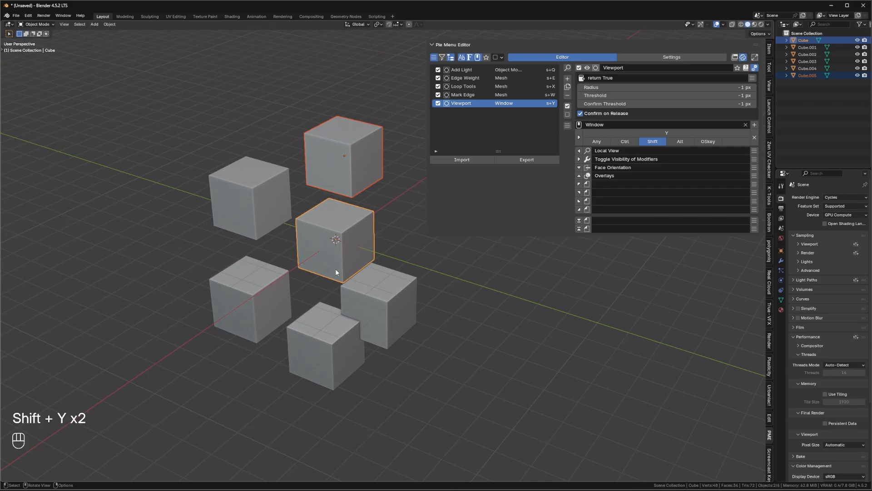
Toggle local view for the two selected cubes, first directly and repeatedly through the Viewport pie menu, finishing with all cubes shown
key("KP_Divide")
key("KP_Divide")
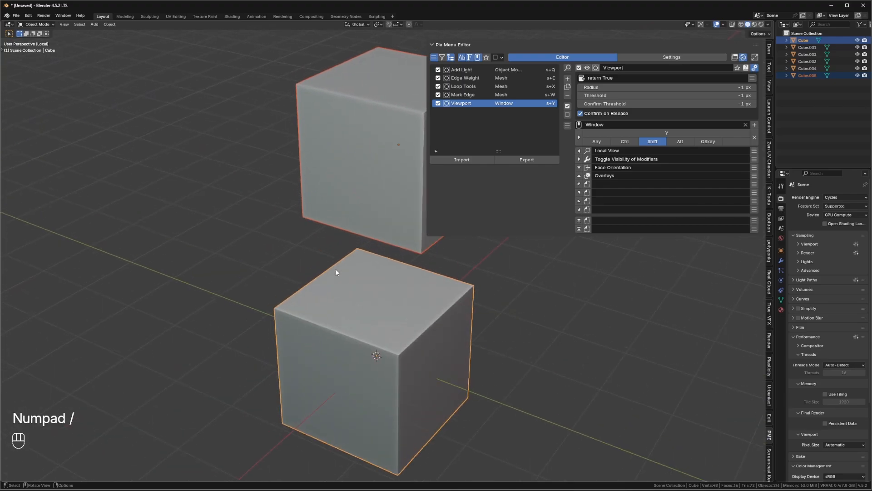
key("shift+y")
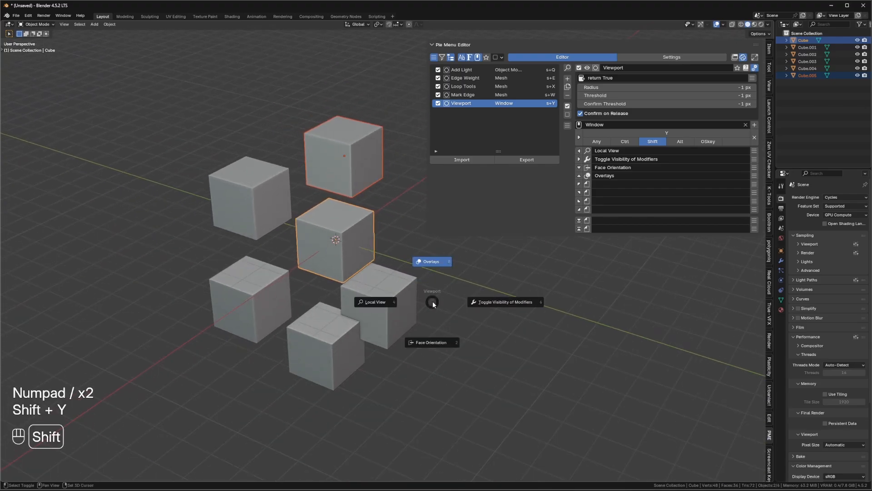
left_click(382, 301)
key("shift+y")
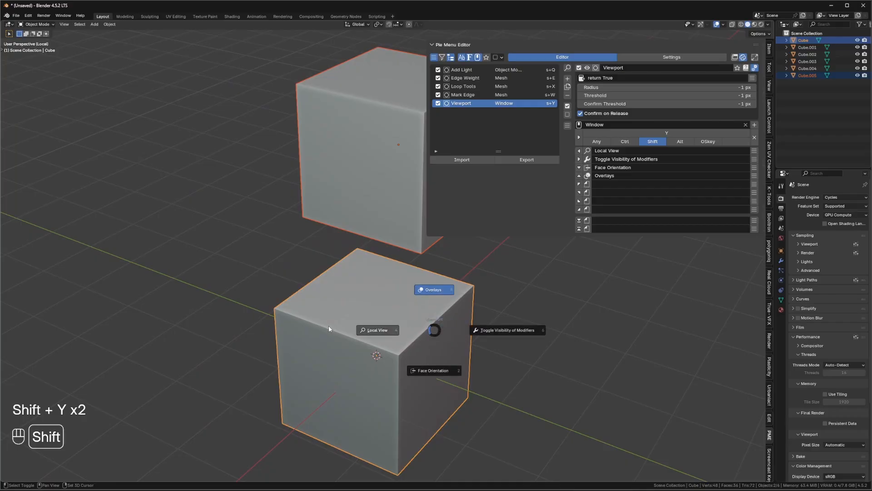
left_click(328, 326)
key("shift+y")
key("shift+y")
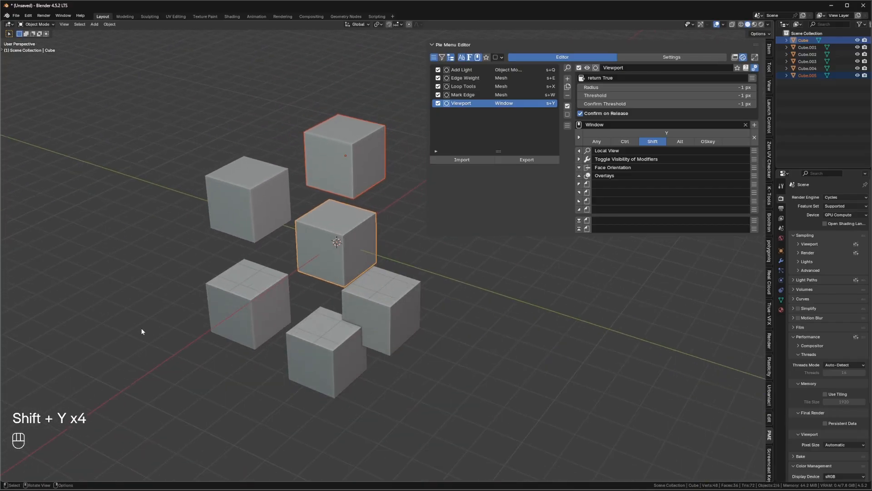
Toggle the viewport overlays off and on twice with the Viewport pie menu, leaving them enabled
mouse_move(322, 325)
middle_mouse_down()
mouse_move(304, 312)
mouse_move(331, 328)
middle_mouse_up()
key("shift+y")
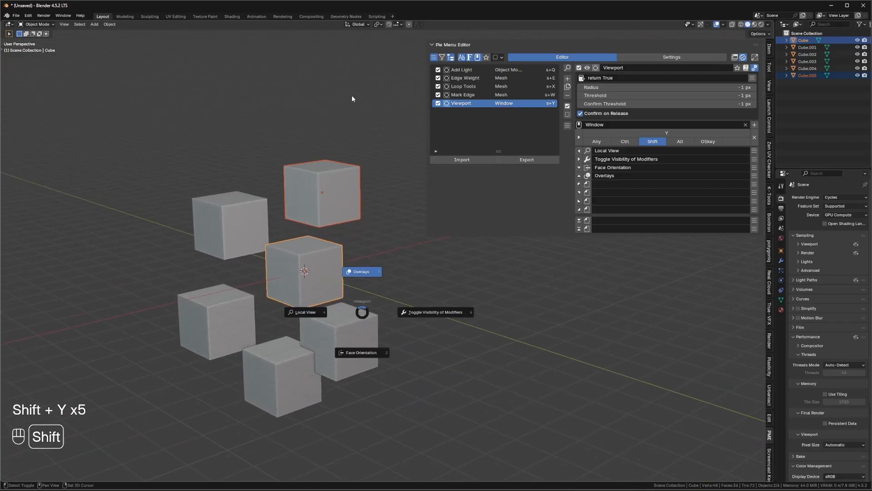
key("shift+y")
key("shift+y")
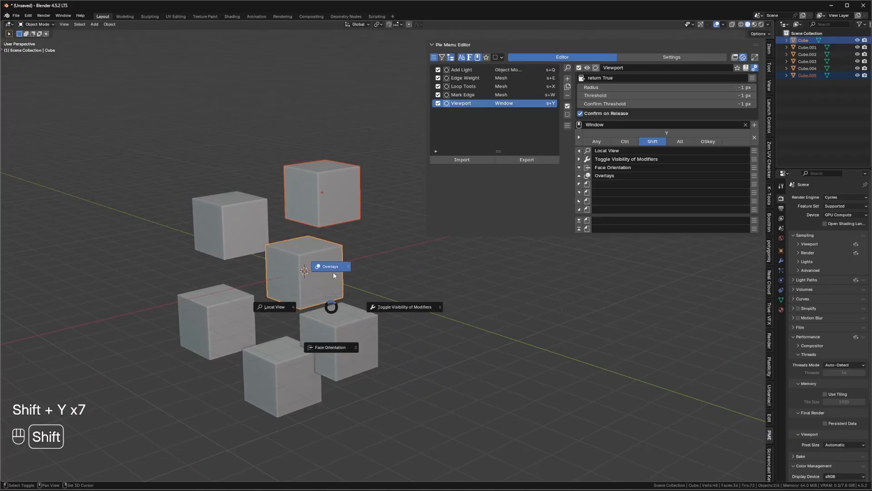
key("shift+y")
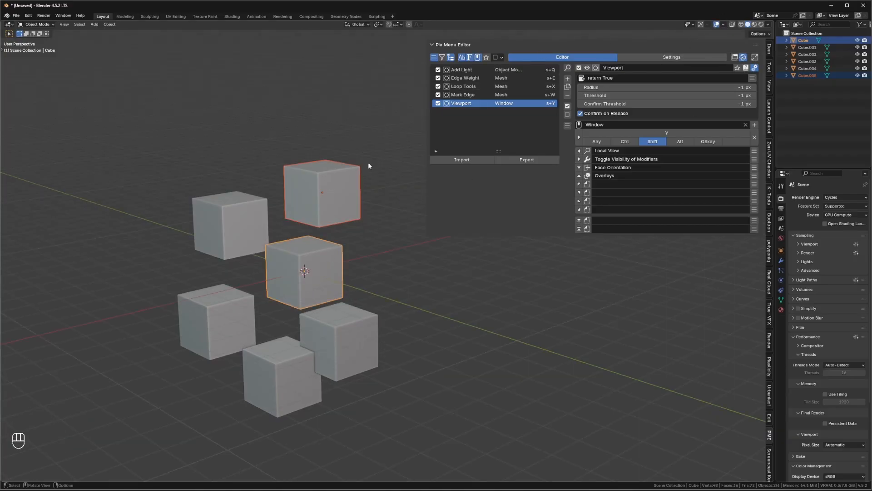
Call up the Viewport pie menu twice, and delete the two selected cubes
key("shift+y")
key("shift+y")
middle_click_drag(333, 146, 352, 264, "shift")
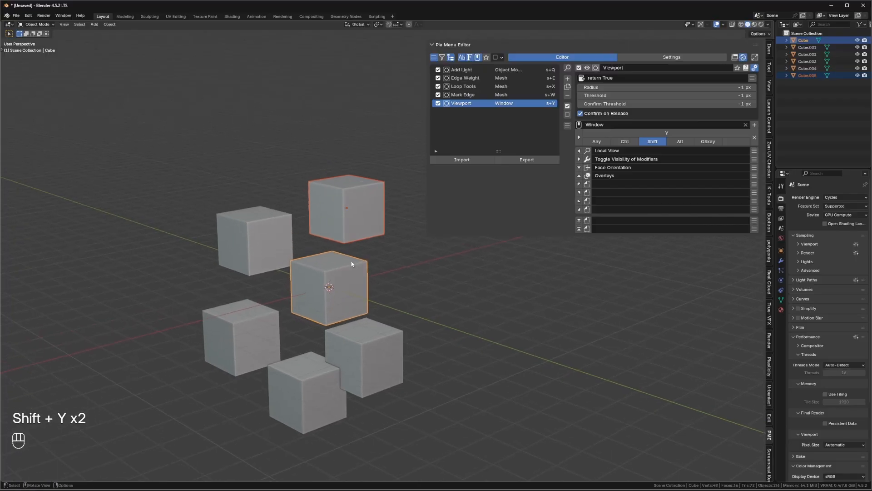
key("x")
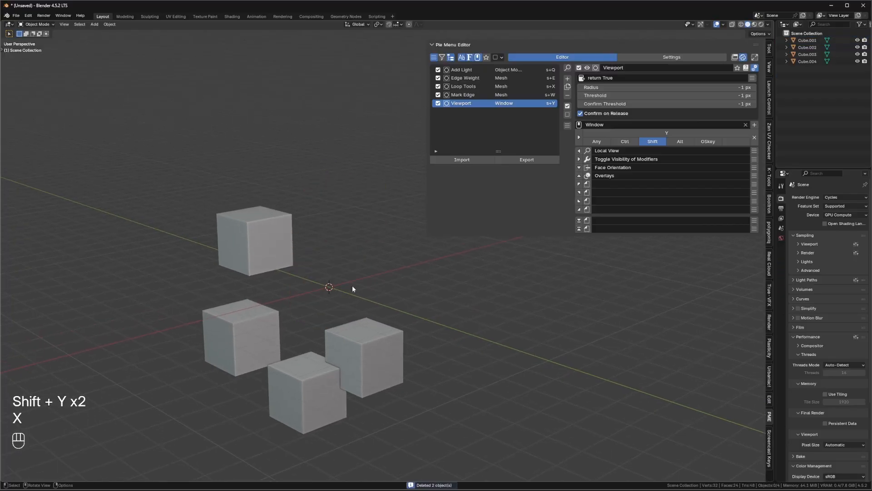
Add a plane at the 3D cursor and rotate it about -262° relative to the view
key("shift+a")
left_click(381, 286)
key("r")
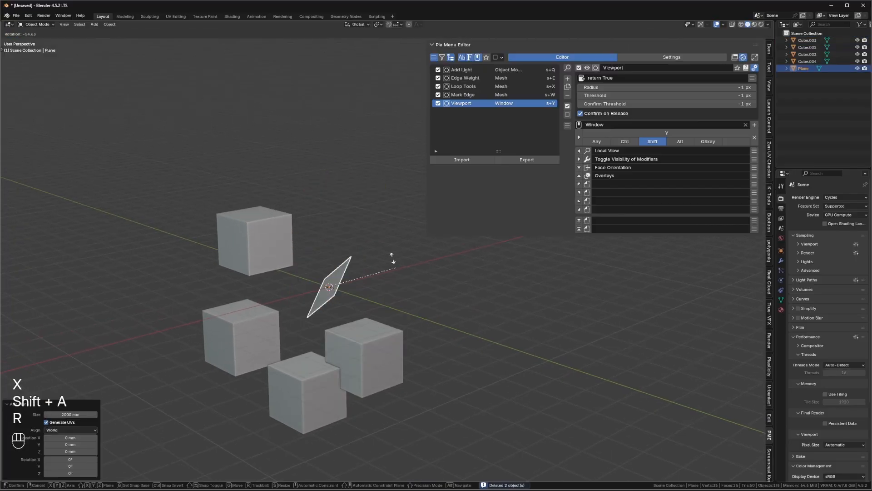
left_click(312, 345)
Stretch the plane along the global Y axis and rotate it about -100° around the global X axis
key("s")
key("y")
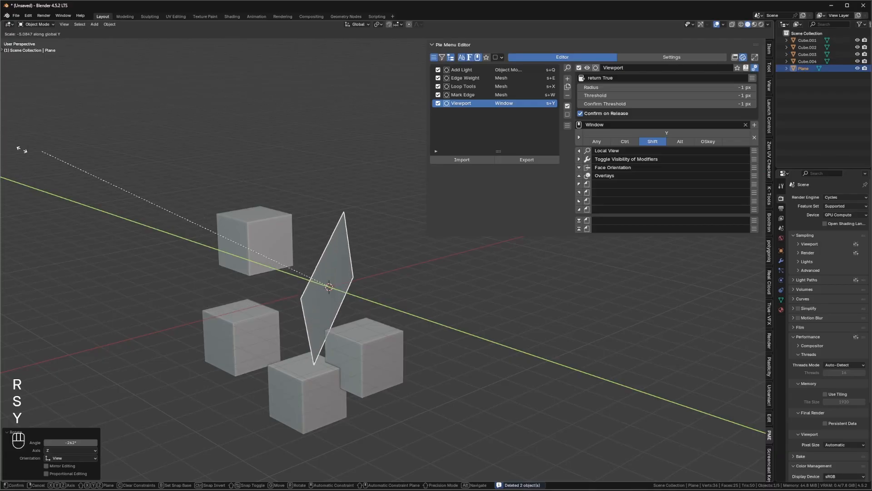
left_click(688, 235)
key("r")
key("x")
left_click(271, 89)
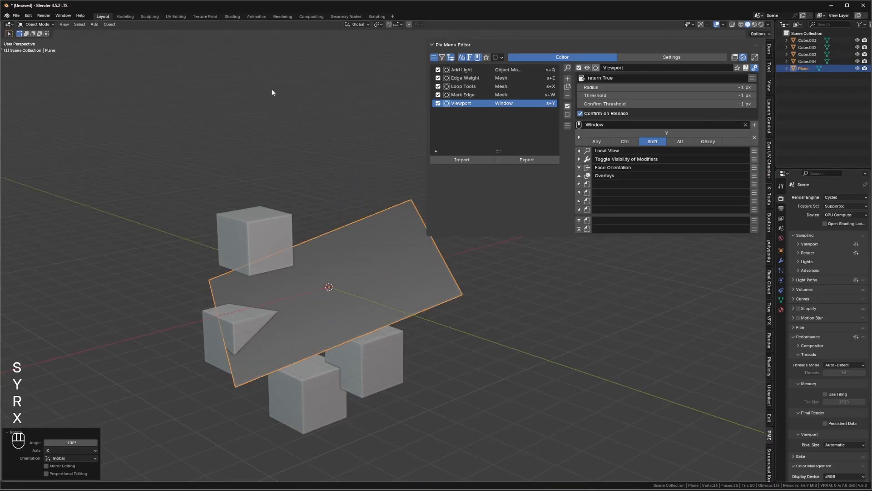
Call up the Viewport pie menu with the plane selected, and delete the plane
key("shift+y")
middle_click_drag(439, 315, 345, 279)
key("x")
left_click(358, 257)
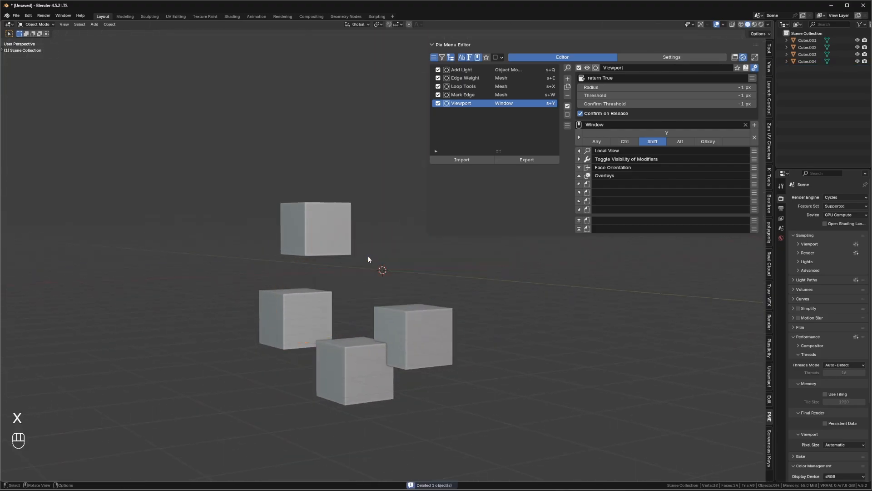
Call up the Viewport pie menu, dismiss it, and delete all four remaining cubes
key("shift+a")
key("shift+y")
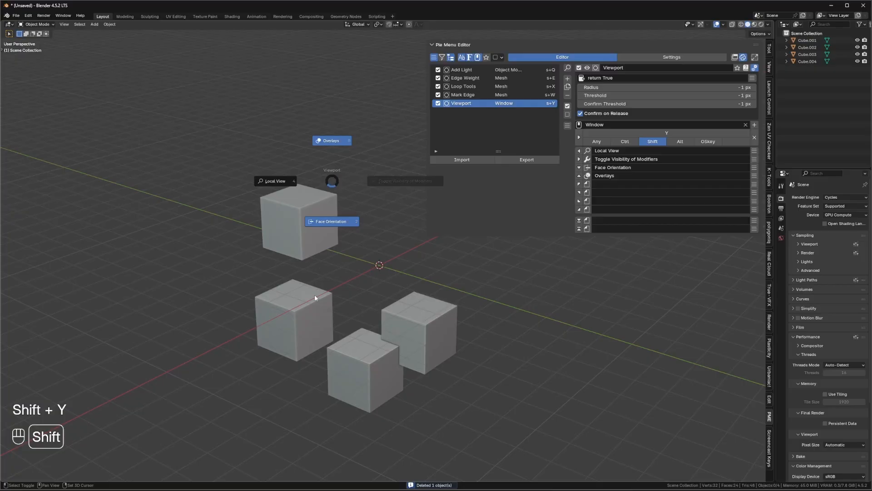
right_click(350, 279)
key("a")
key("x")
left_click(340, 279)
Add a new cube at the 3D cursor and frame it in the viewport
key("shift+a")
mouse_move(350, 280)
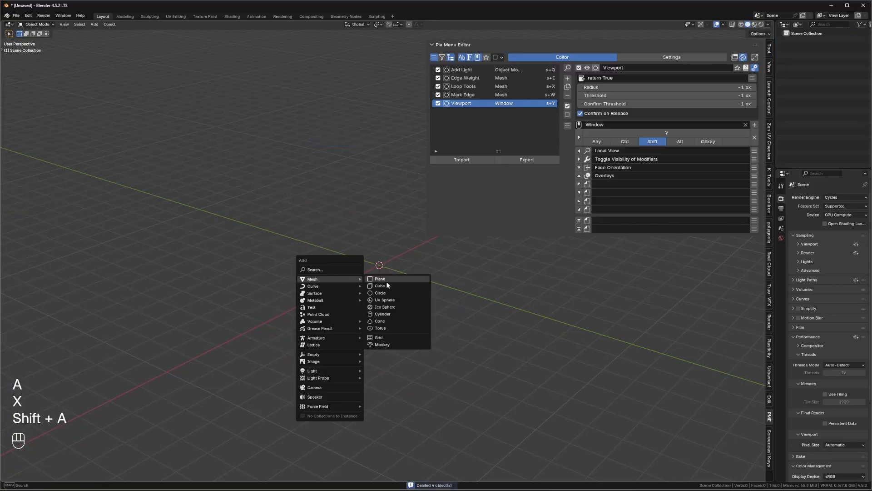
left_click(408, 288)
key("KP_Decimal")
scroll(404, 253, "down", 6)
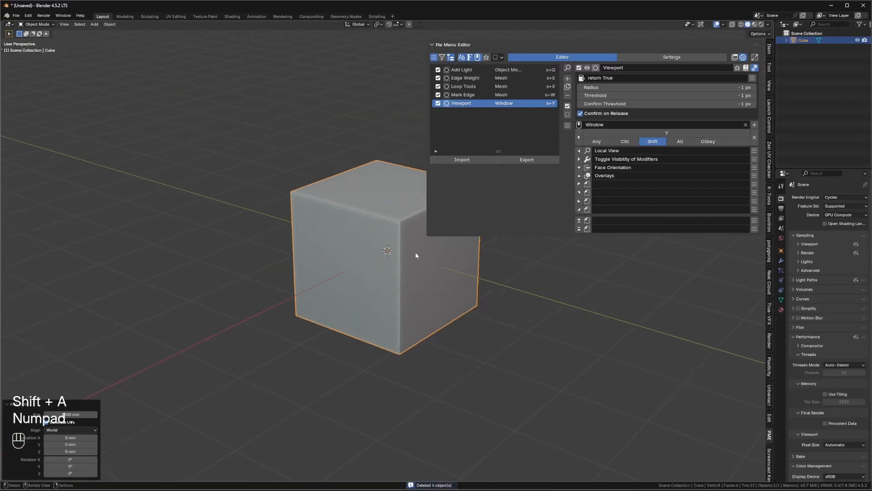
middle_click_drag(415, 252, 309, 282, "shift")
scroll(304, 300, "down", 1)
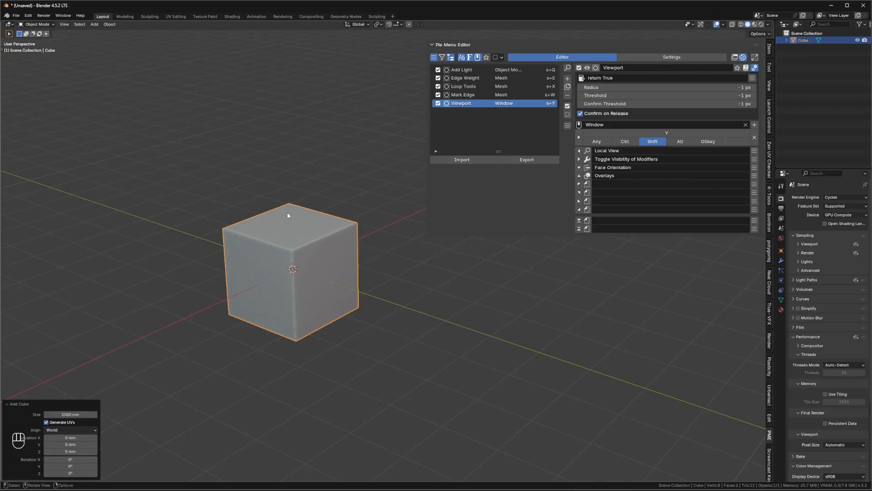
Examine the Transform Pivot Point choices and the snapping options as candidates for a custom pie menu
left_click(381, 24)
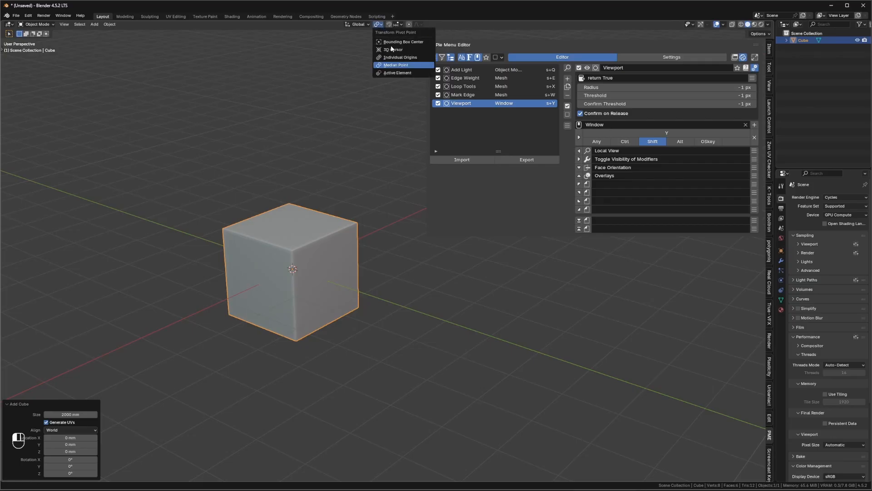
left_click(396, 24)
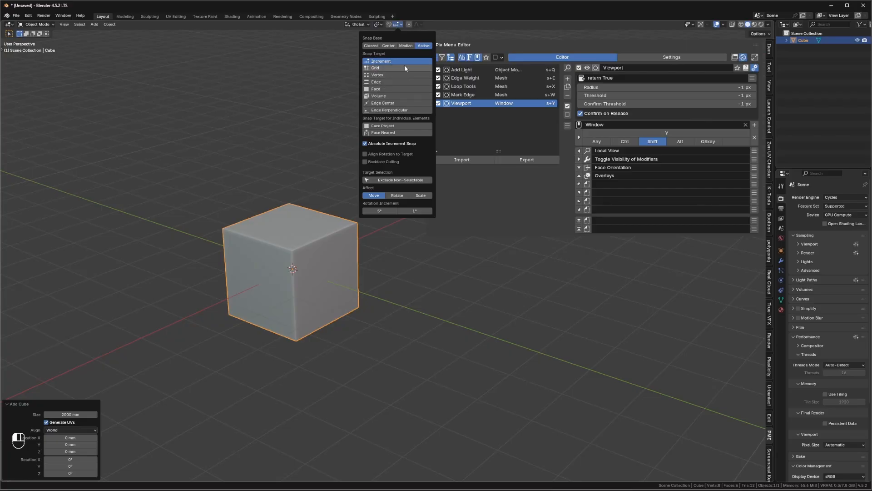
left_click(378, 25)
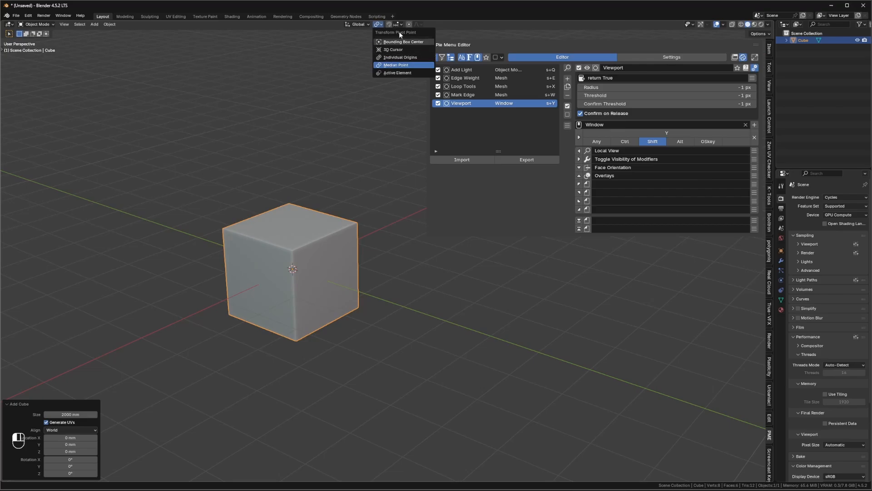
left_click(356, 86)
left_click(379, 24)
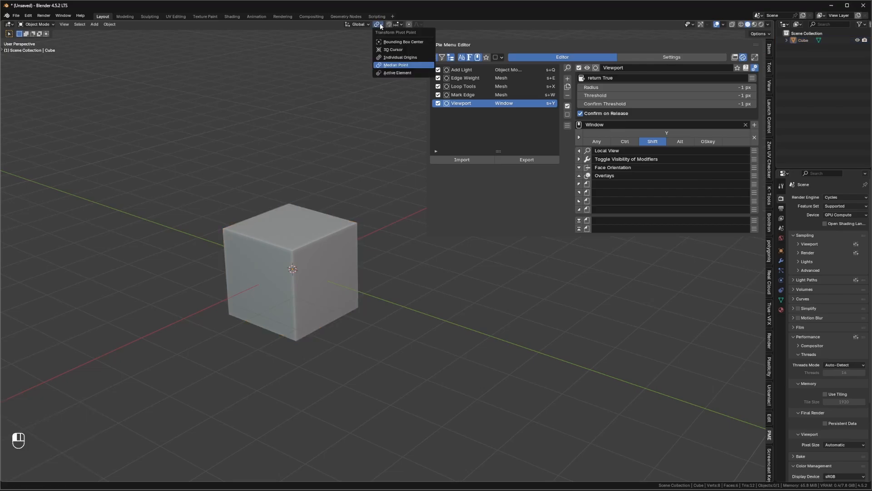
left_click(380, 24)
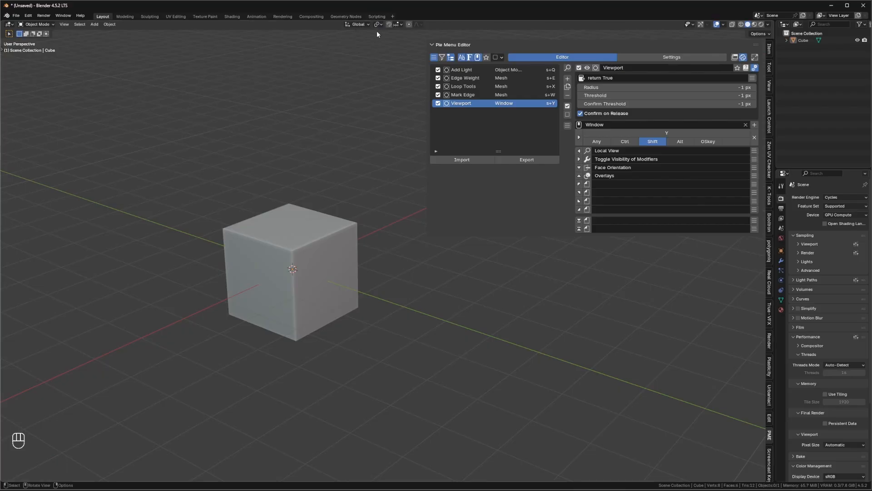
left_click(382, 26)
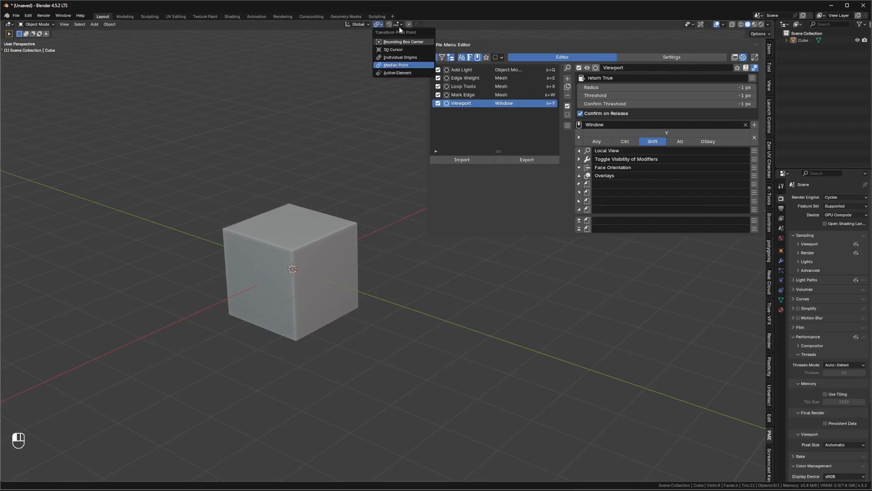
left_click(398, 25)
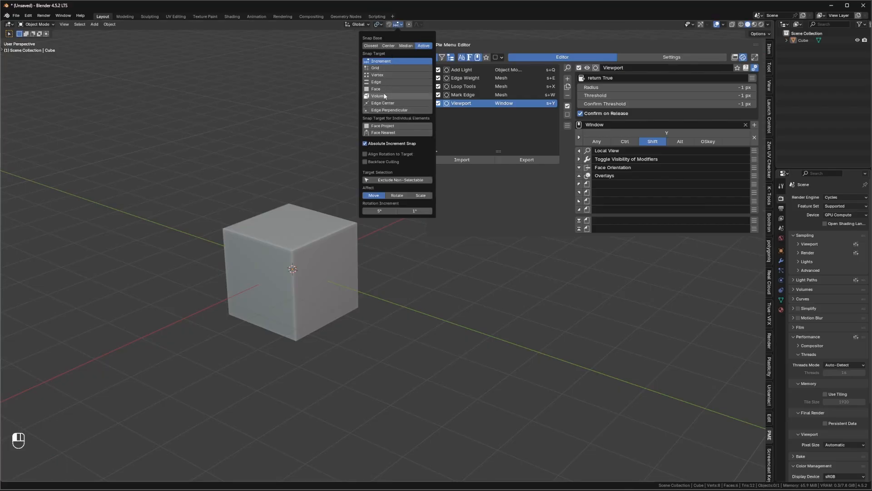
Close the snapping options, and select and delete the cube
left_click(323, 237)
key("x")
left_click(242, 190)
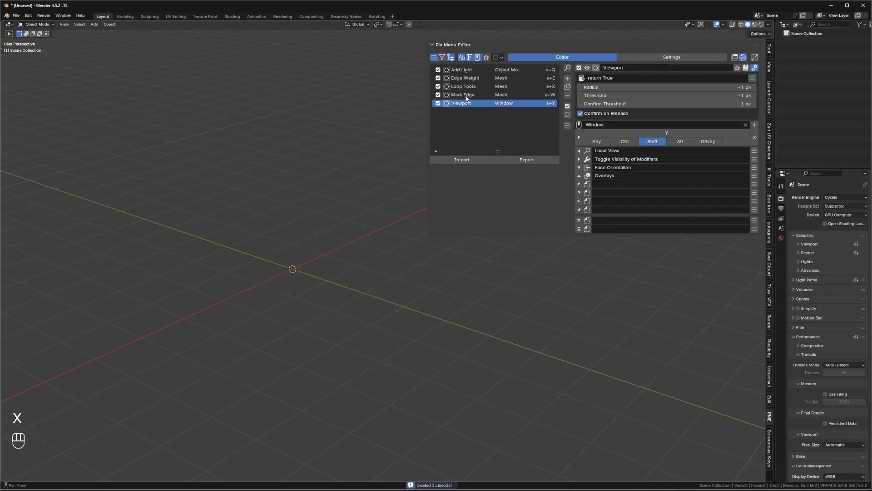
Add a new item of type Pie Menu to the Pie Menu Editor list
left_click(568, 79)
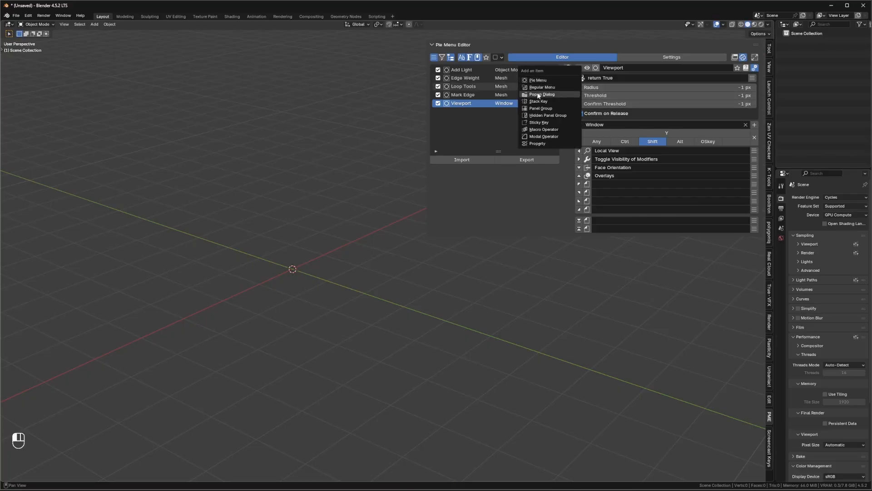
left_click(543, 80)
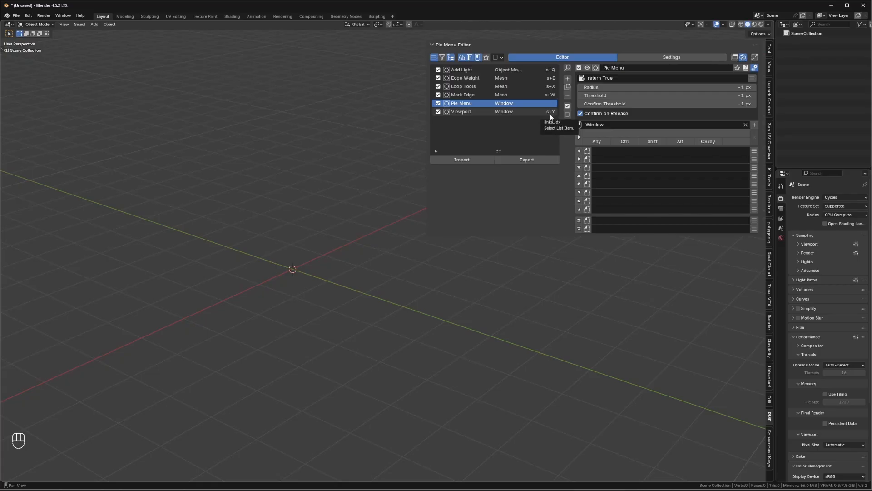
Examine the Keymap section in an enlarged Preferences window, and close the window
left_click(29, 16)
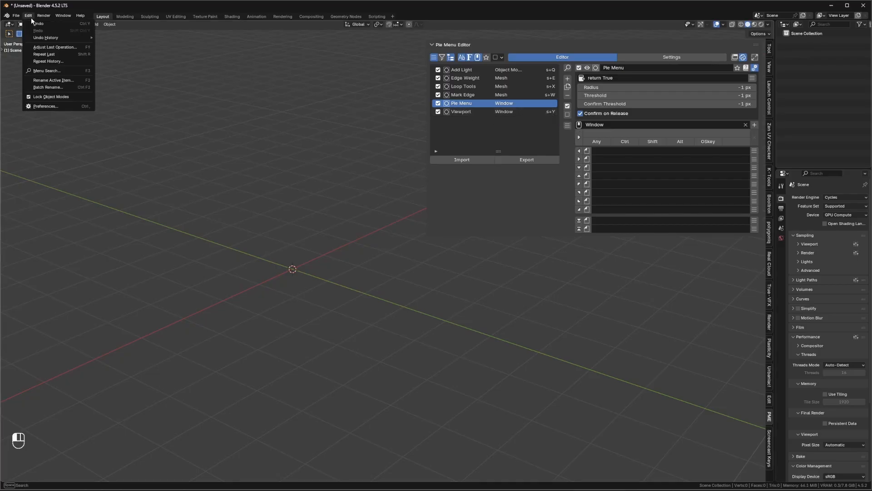
left_click(39, 106)
left_click_drag(225, 40, 258, 48)
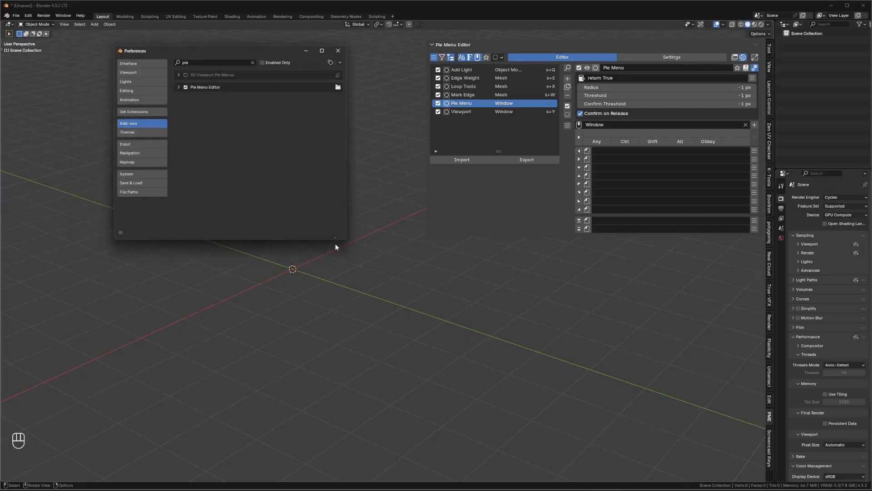
left_click_drag(343, 240, 452, 319)
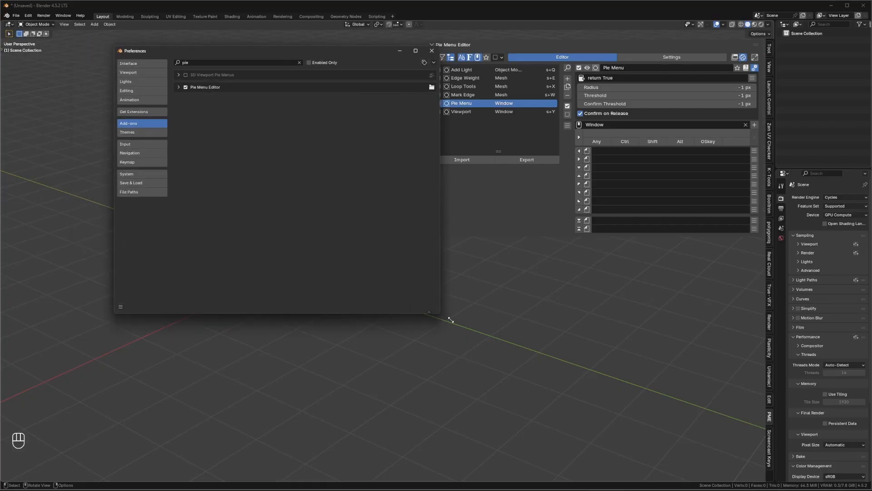
left_click(150, 162)
scroll(197, 219, "down", 1)
scroll(197, 219, "up", 1)
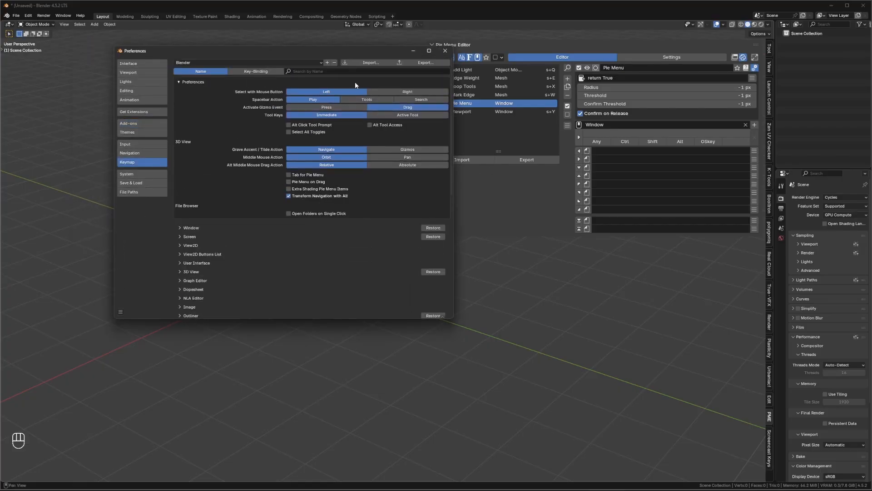
left_click(446, 51)
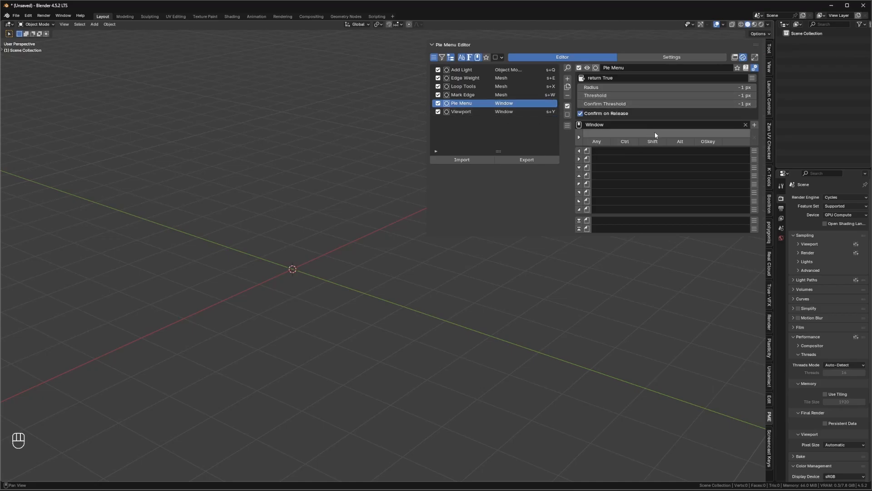
Assign Alt+W as the hotkey of the new pie menu, leaving Ctrl and Shift off
left_click(680, 141)
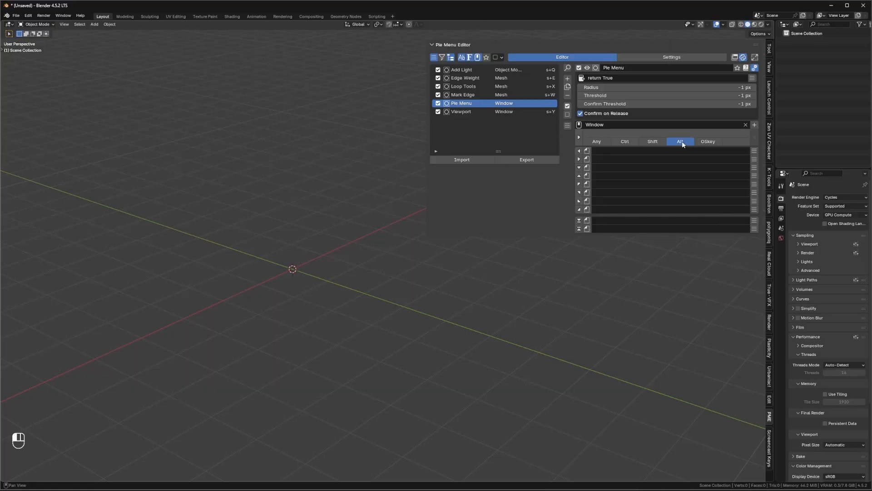
left_click(650, 141)
left_click(622, 141)
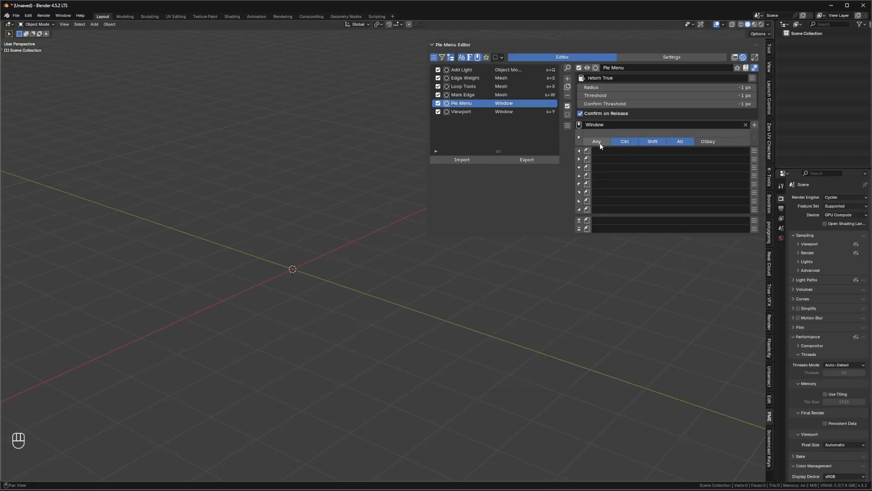
left_click(656, 145)
left_click(630, 144)
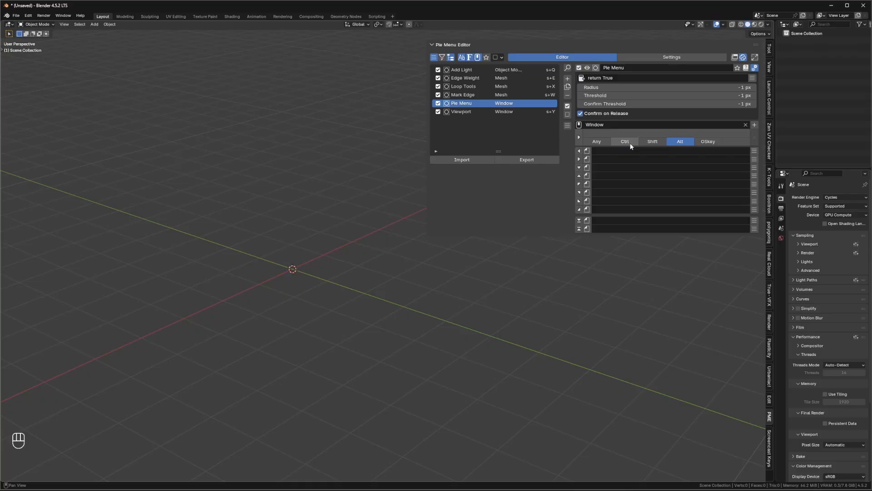
left_click(680, 133)
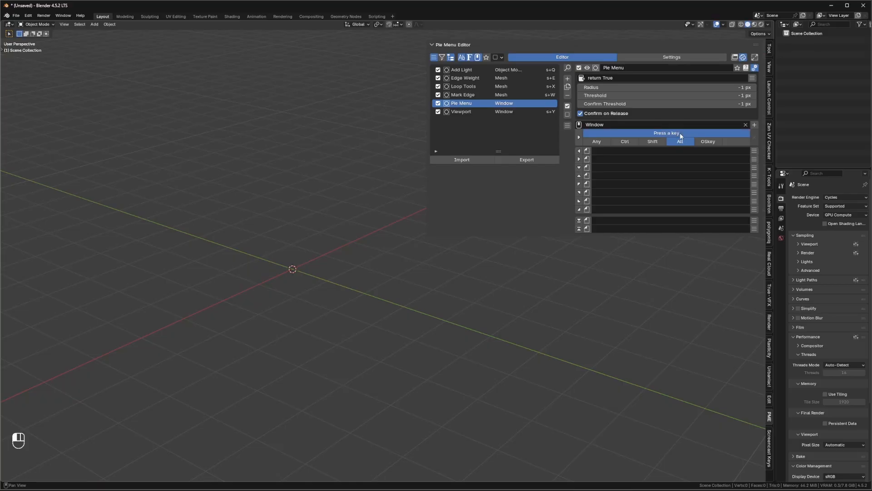
key("w")
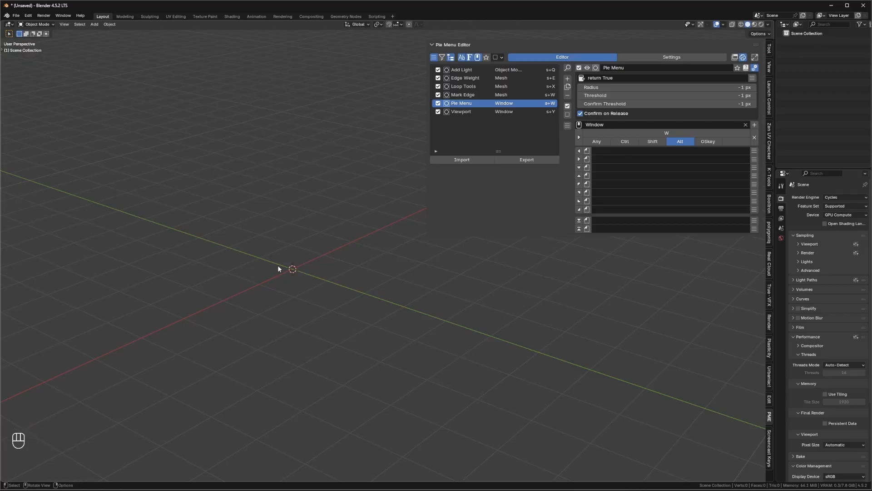
Set the PME Hotkey in the add-on's Hotkeys settings to Ctrl+Shift+1, and use it to call up the item list in the viewport
key("shift+y")
left_click(673, 58)
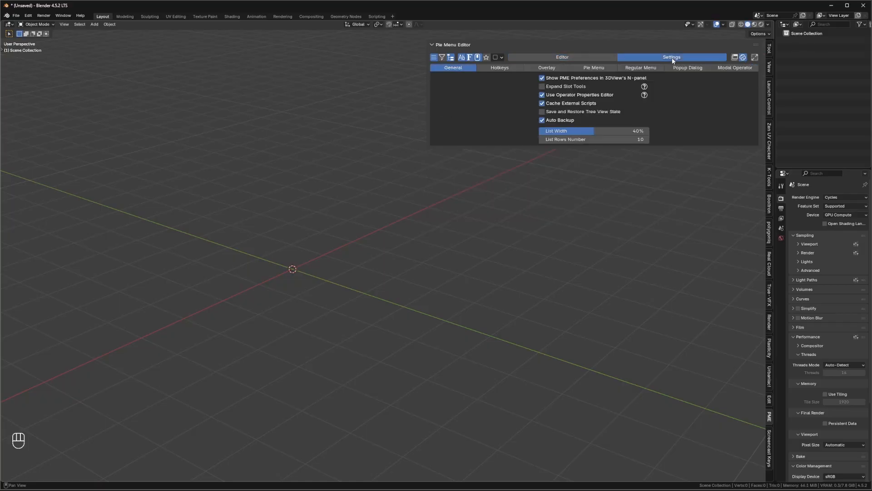
left_click(501, 68)
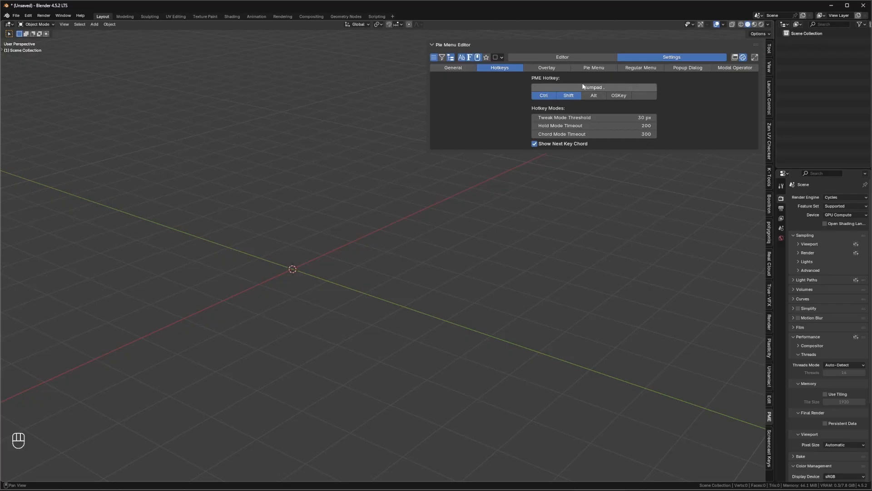
left_click(599, 90)
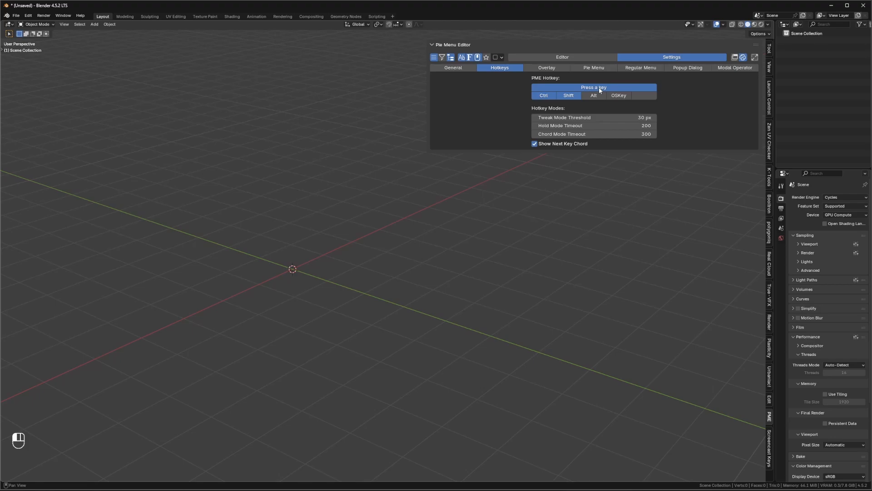
key("ctrl+shift+1")
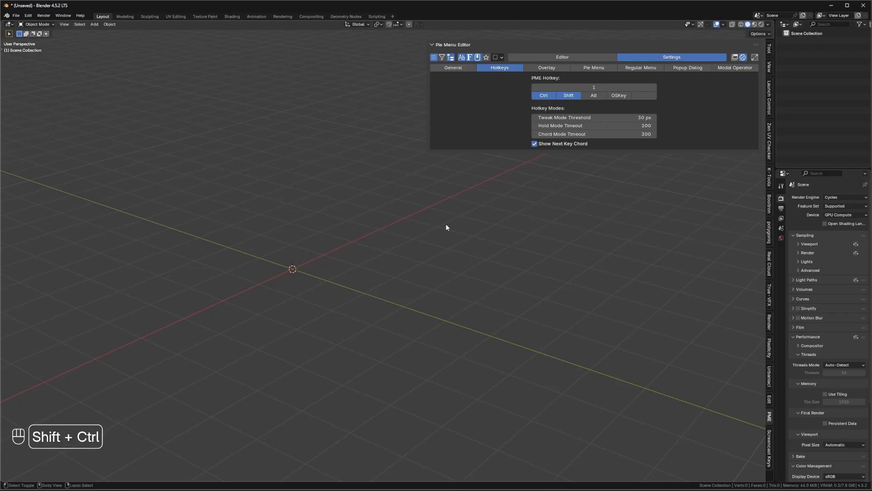
key("ctrl+shift+1")
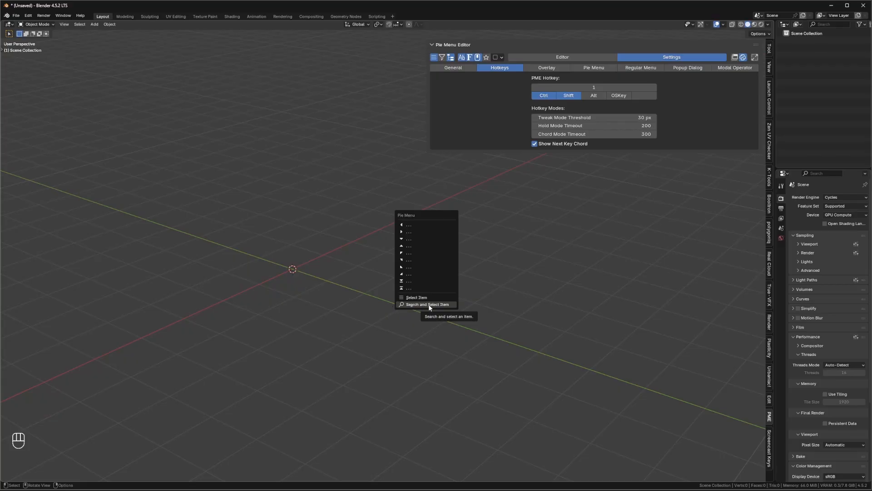
Call up the existing Viewport pie menu in the 3D view and dismiss it without choosing an option
key("ctrl+shift+1")
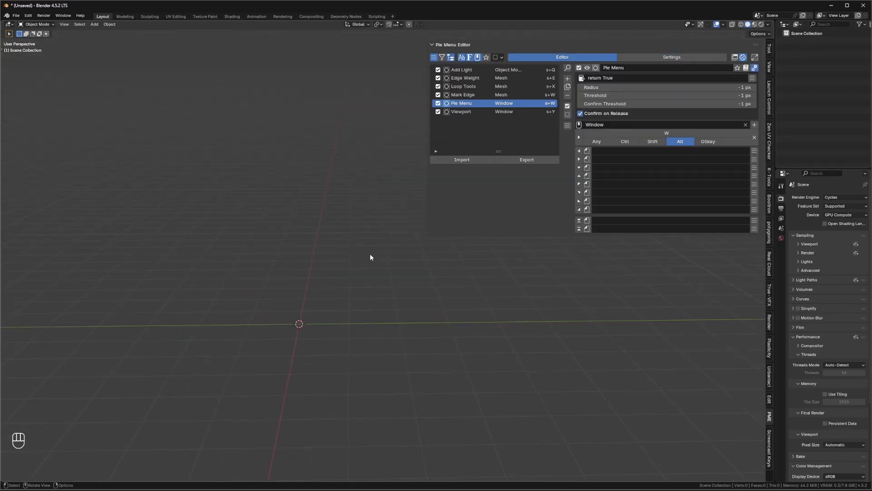
left_click(378, 25)
key("shift+y")
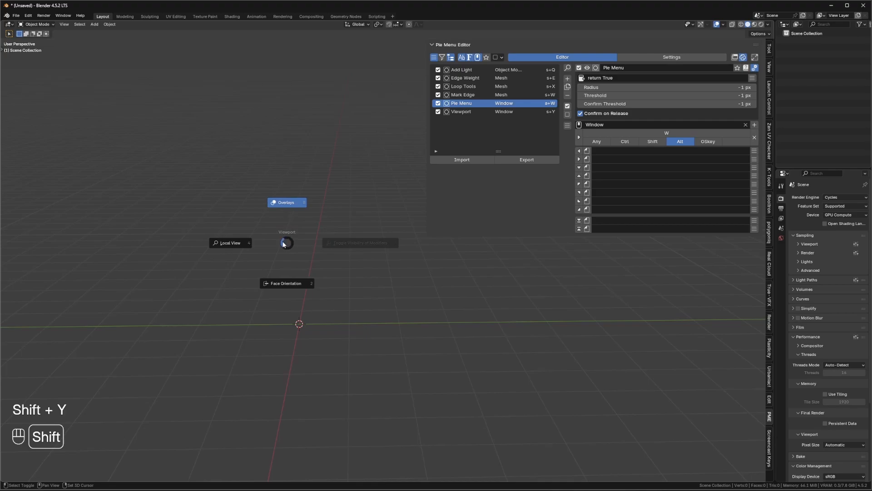
left_click(287, 244)
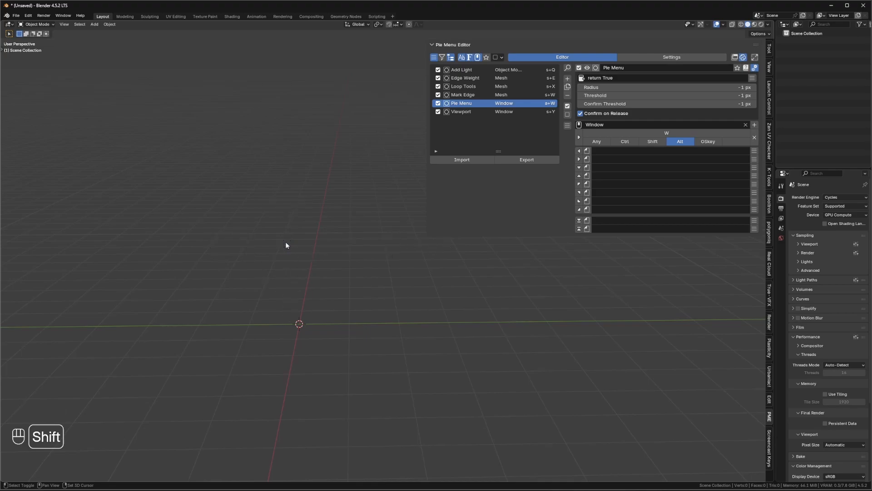
Set the transform pivot point to 3D Cursor and record that action as a Command in the pie menu's left slot
left_click(378, 25)
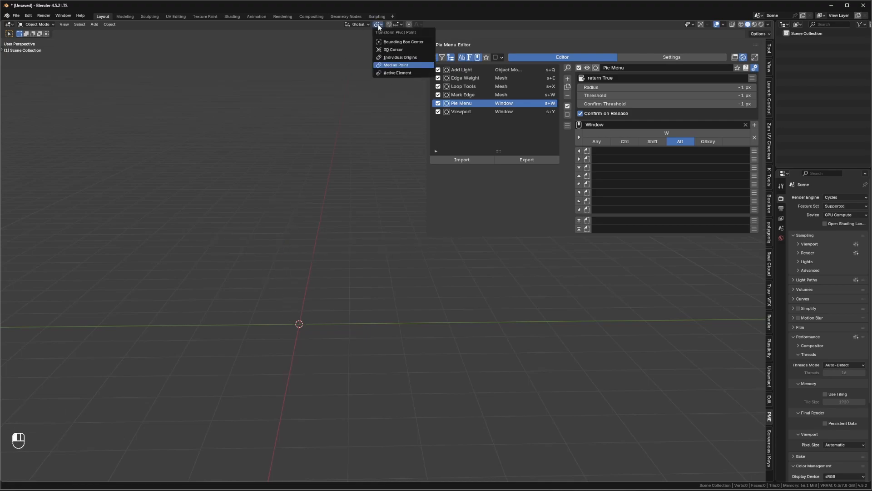
left_click(397, 50)
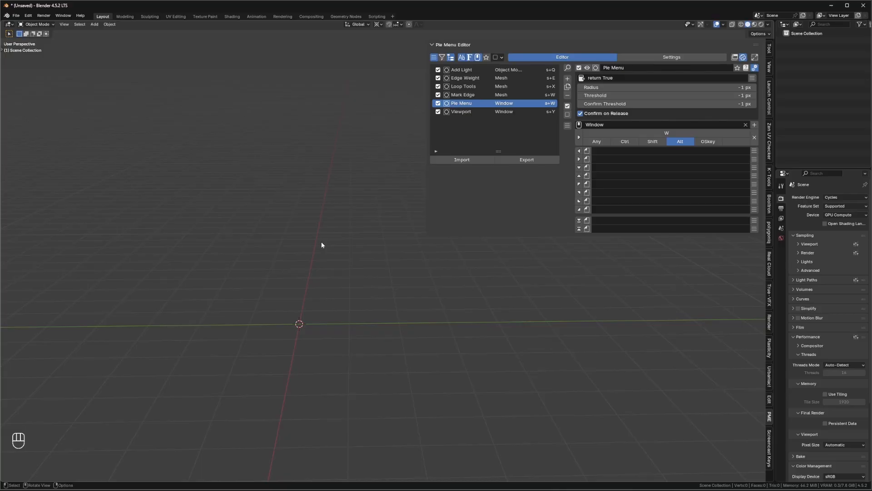
key("ctrl+shift+1")
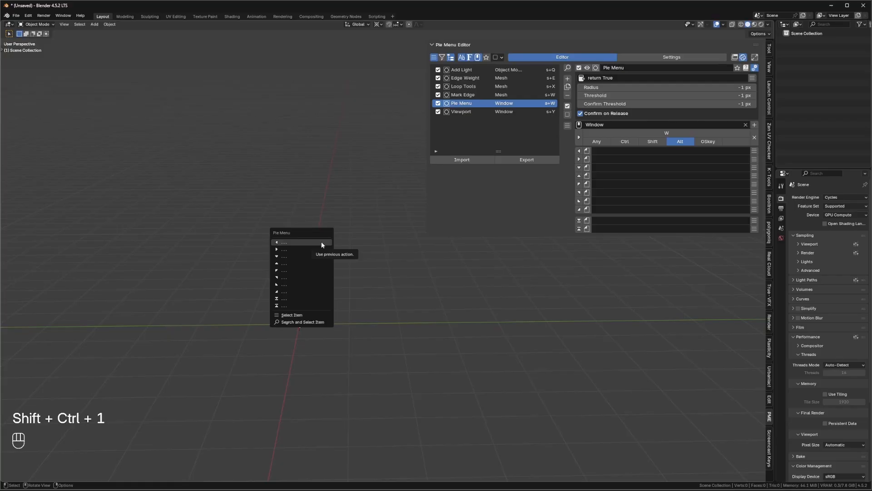
left_click(288, 242)
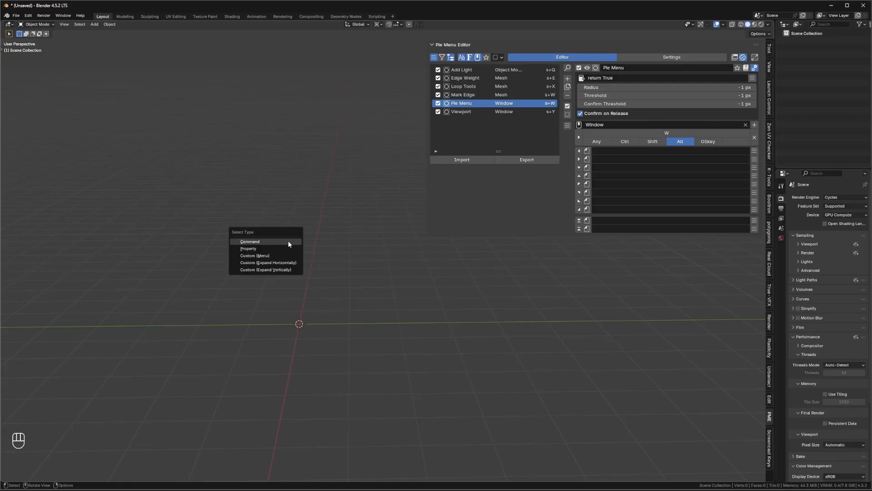
left_click(260, 242)
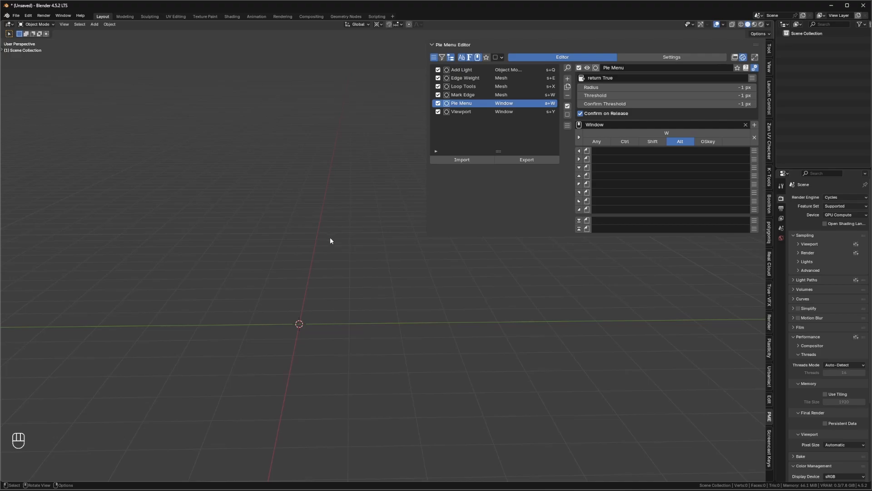
Test the new pie menu by changing the pivot point and switching it back to 3D Cursor through the pie
key("alt+w")
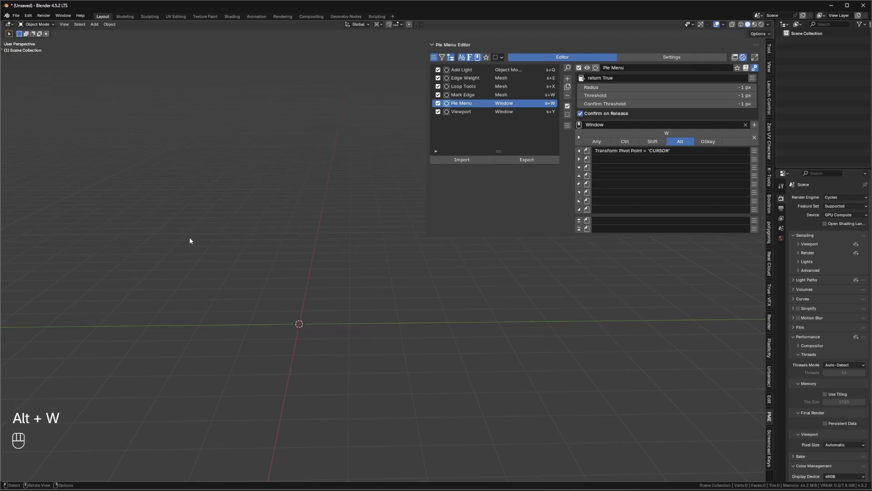
left_click(378, 26)
left_click(397, 67)
key("alt+w")
Set the transform pivot point to Individual Origins and record that action as a Command in the pie menu's right slot
left_click(378, 26)
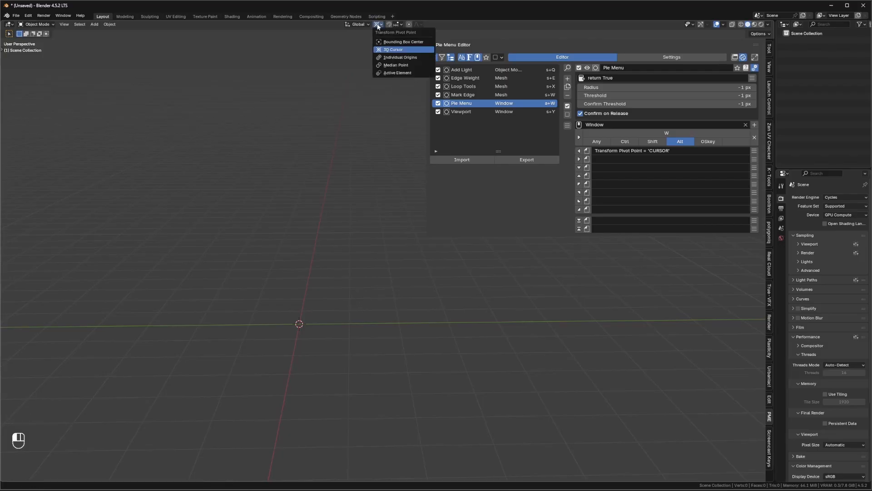
left_click(388, 62)
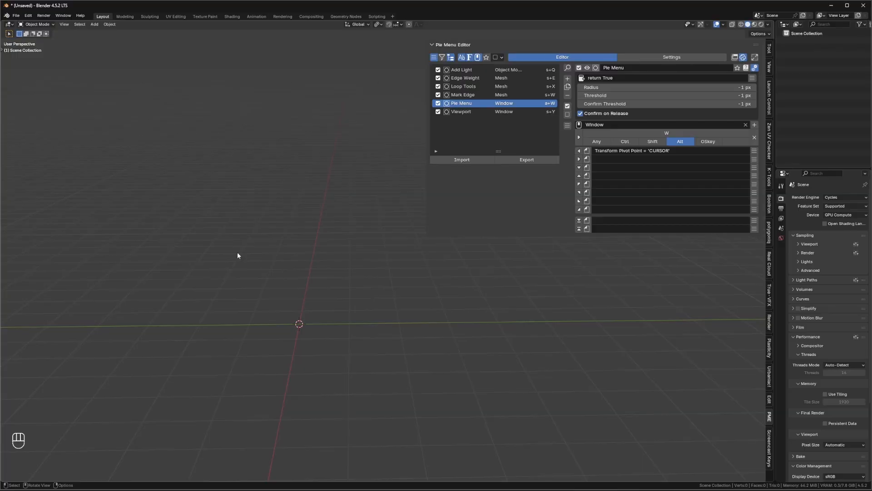
key("ctrl+shift+1")
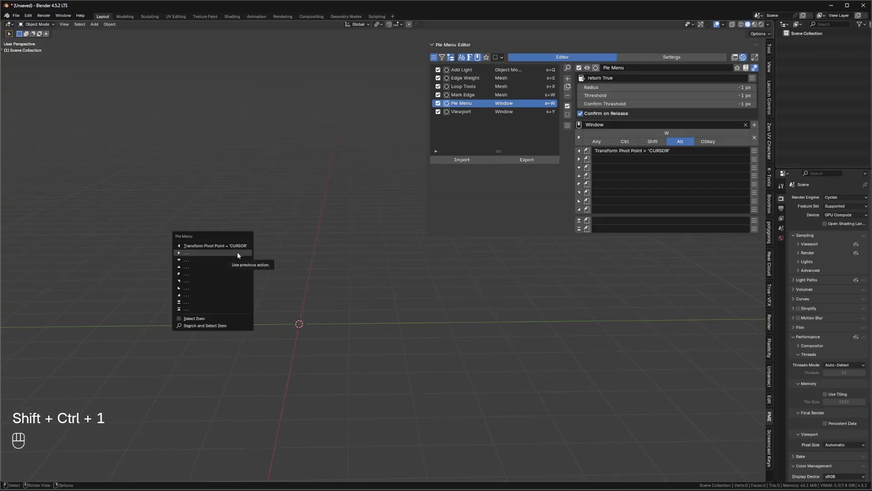
left_click(187, 253)
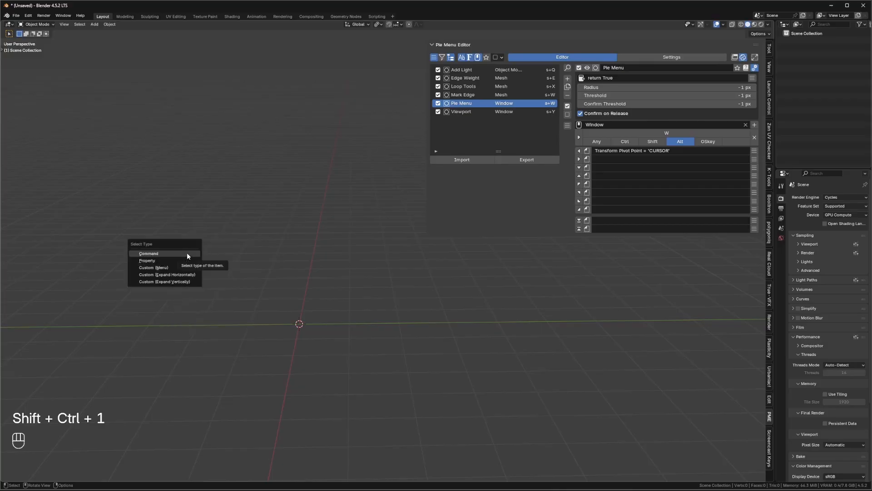
left_click(186, 253)
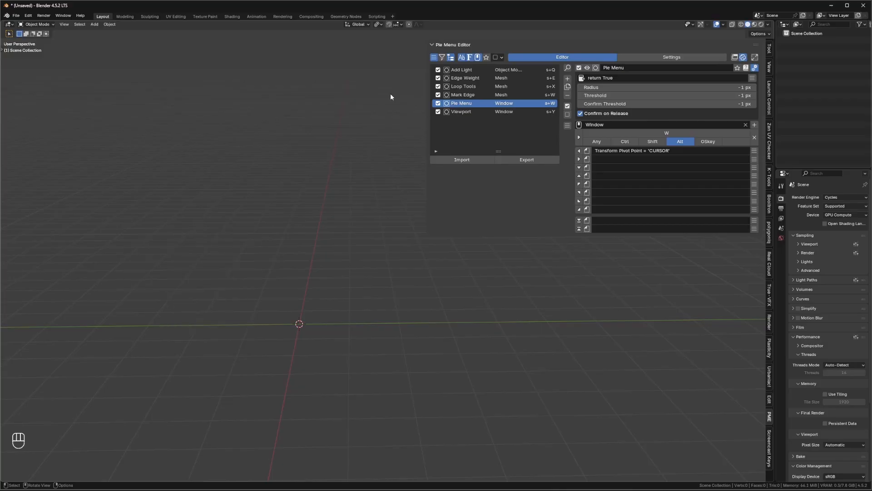
Set the transform pivot point to Median Point and record that action as a Command in the pie menu's upper slot
left_click(379, 24)
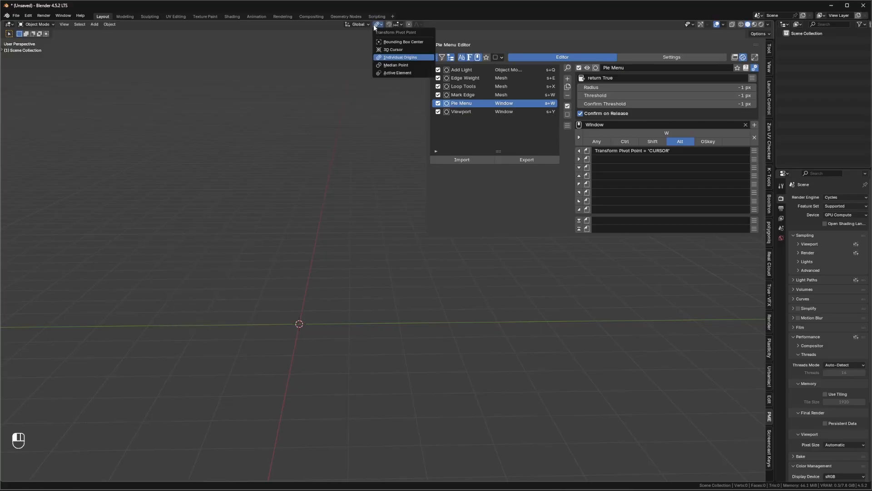
left_click(393, 66)
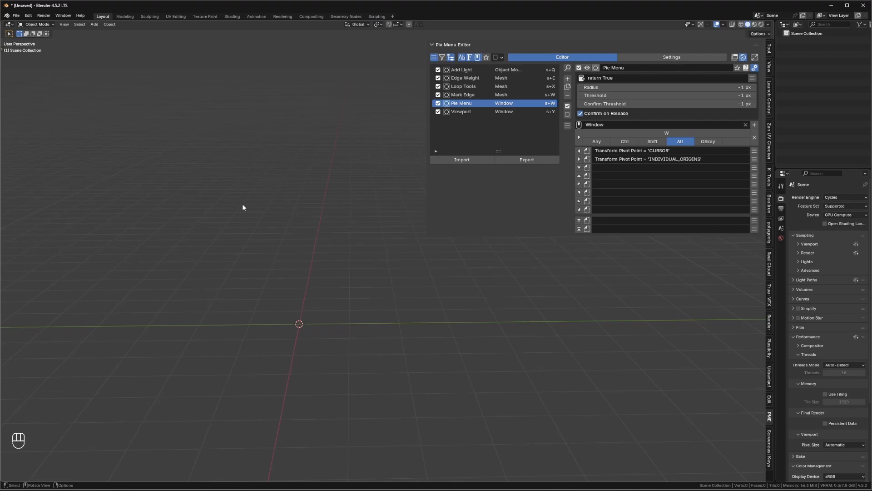
key("ctrl+shift+1")
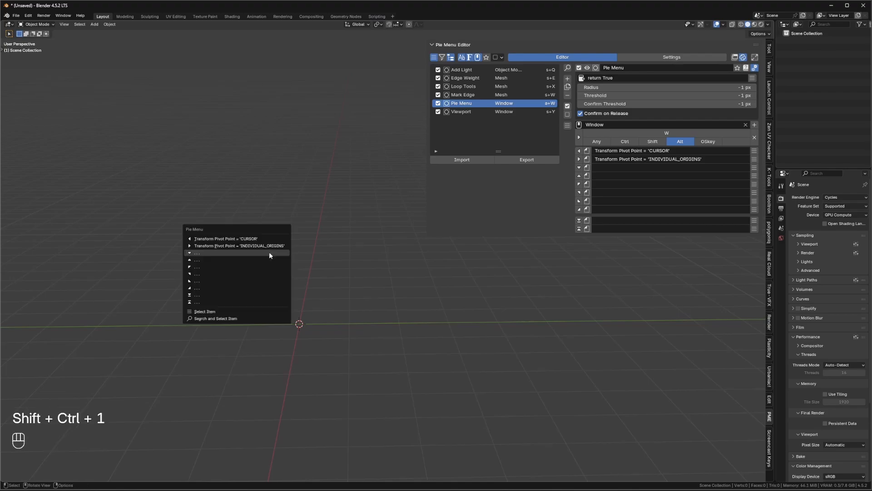
left_click(201, 260)
left_click(202, 261)
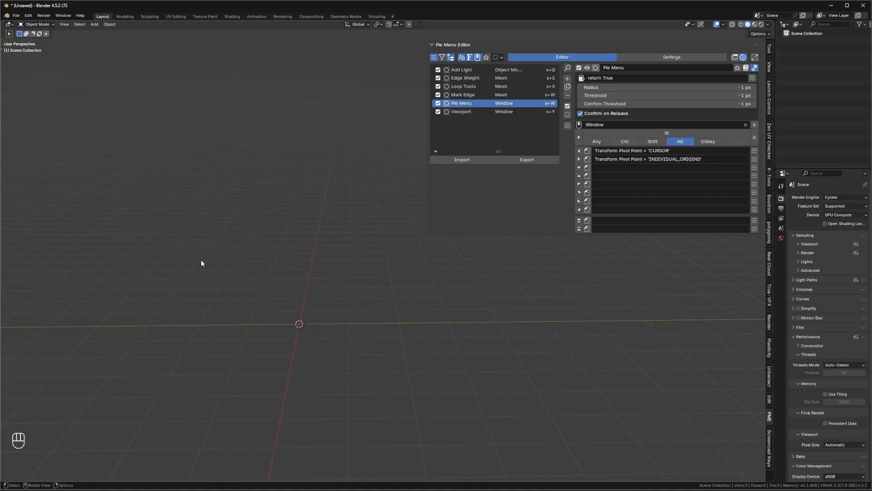
Set the transform pivot point to Active Element and record that action as a Command in the pie menu's lower slot
left_click(379, 24)
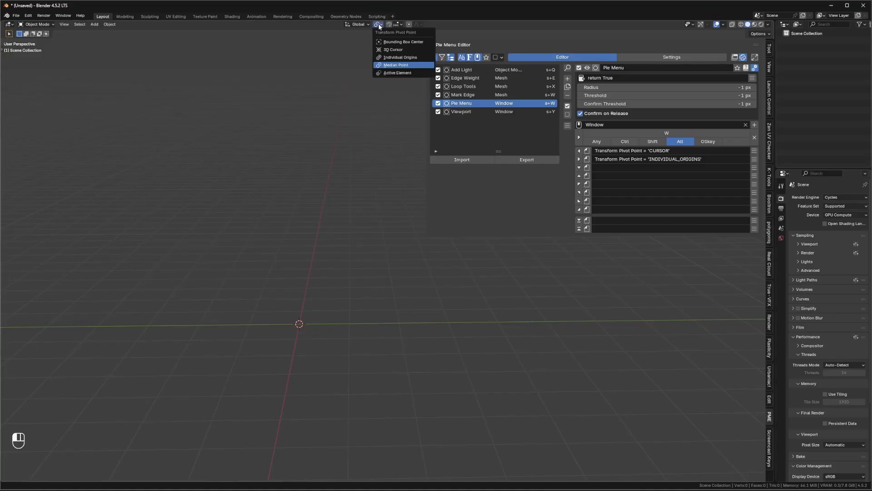
left_click(391, 72)
key("ctrl+shift+1")
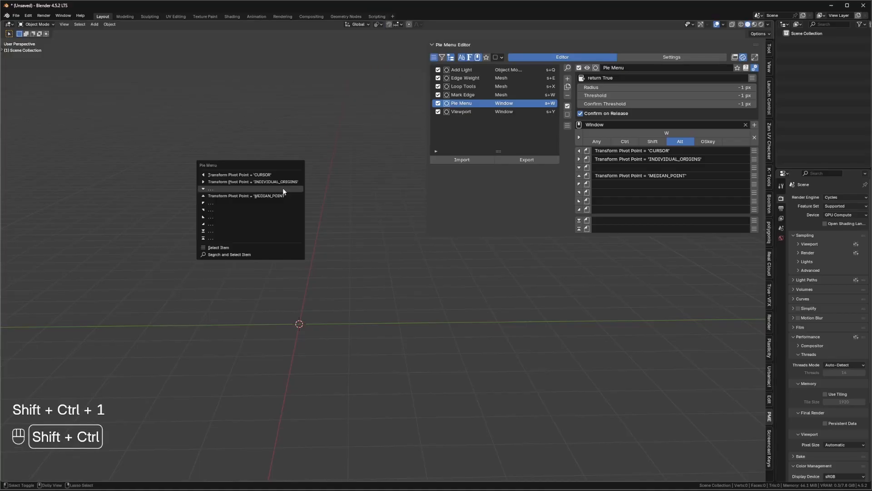
left_click(214, 189)
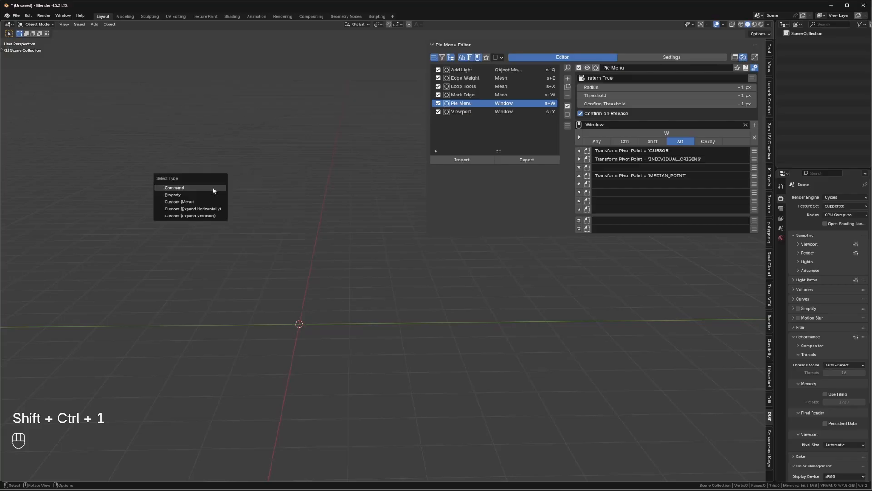
left_click(190, 188)
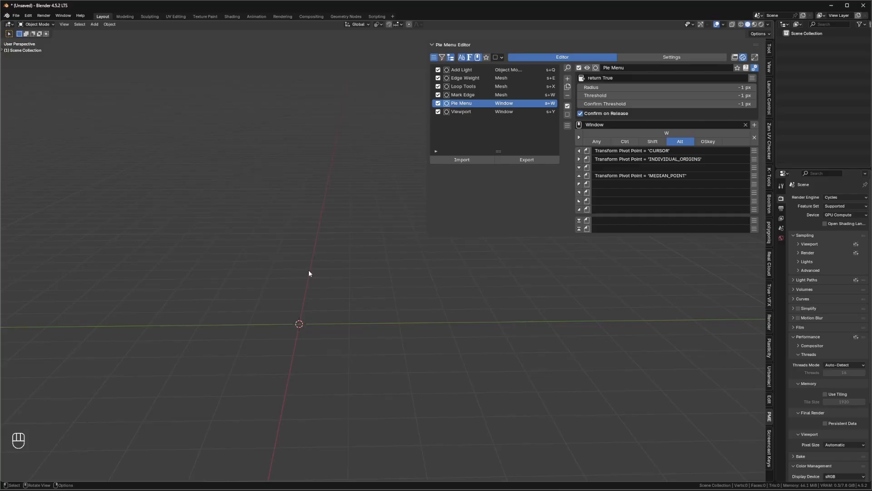
Call up the custom pie menu repeatedly in the viewport and try out its four pivot point options
key("alt+w")
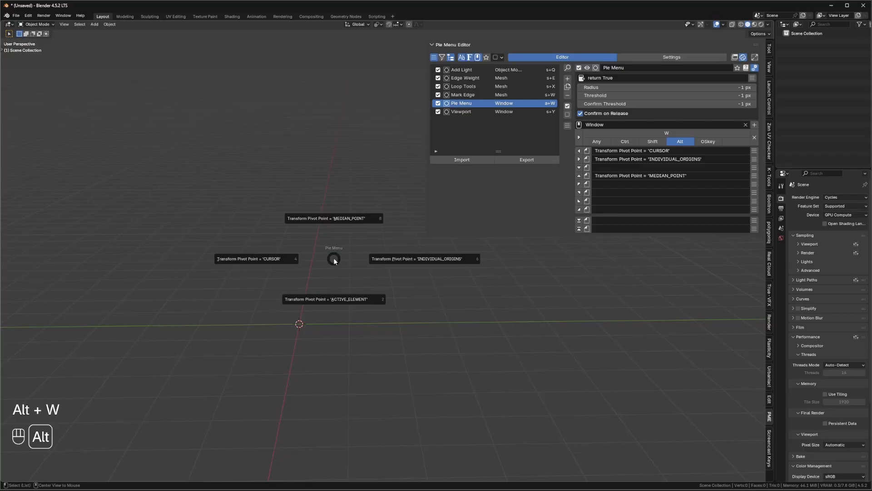
key("alt+w")
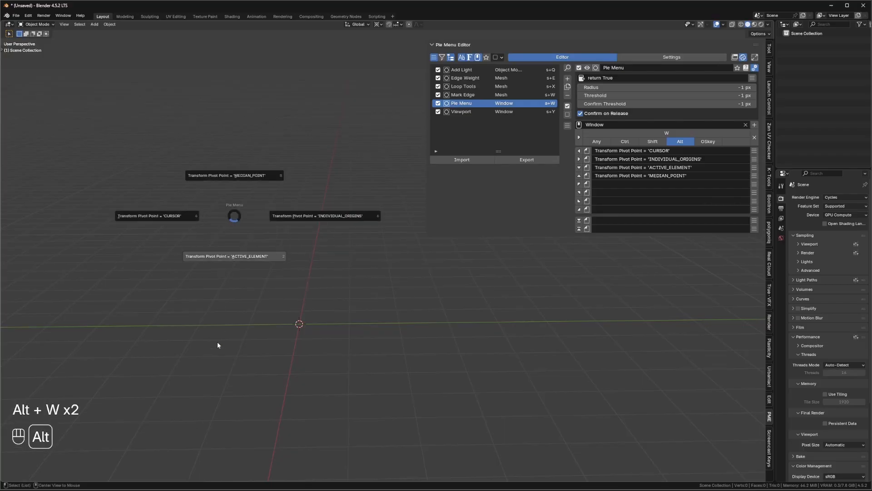
key("alt+w")
key("alt+w")
key("alt+w")
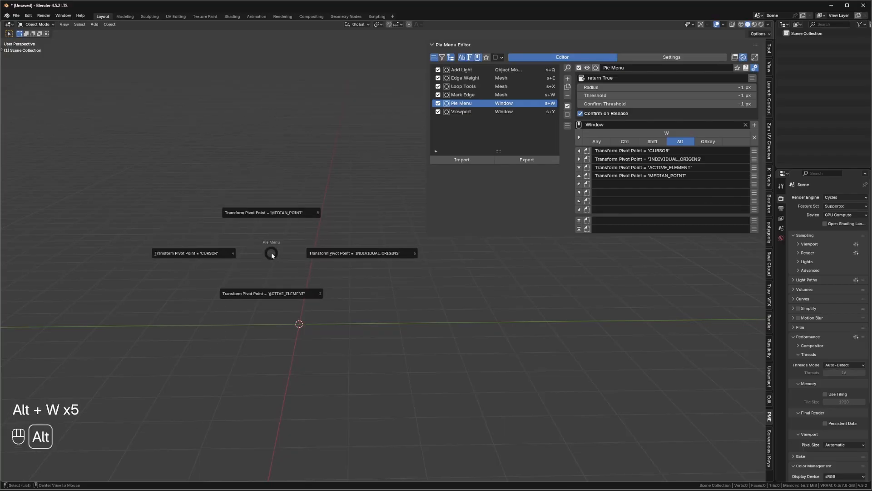
key("alt+w")
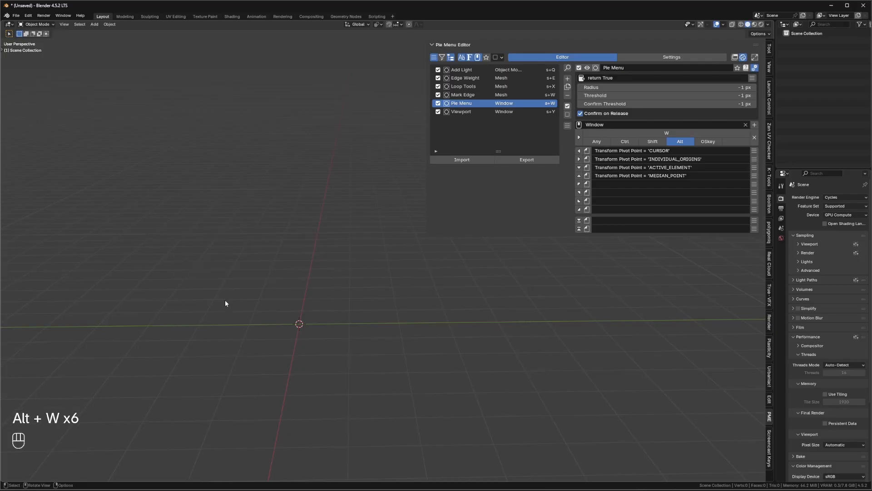
key("alt+w")
key("alt+w")
key("alt+w")
key("alt+w")
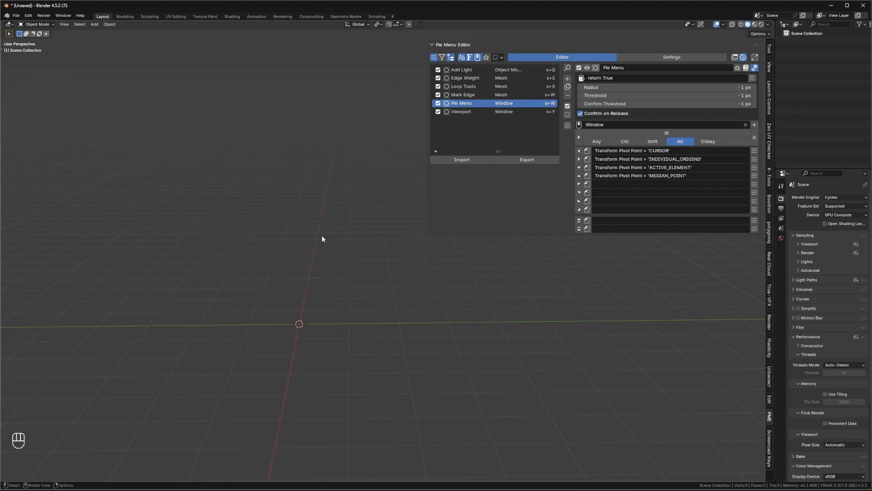
Set the snap target to Grid and record that action as a Command in the pie menu's upper-left slot
left_click(400, 23)
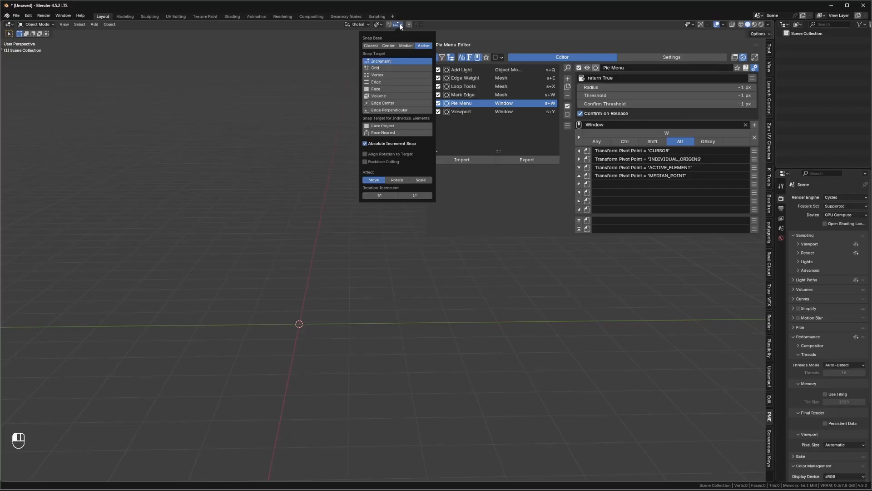
left_click(384, 69)
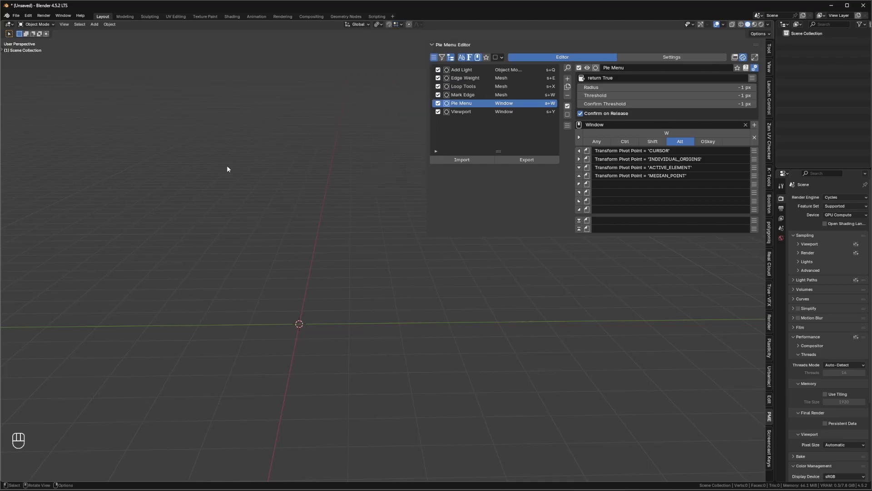
key("ctrl+shift+1")
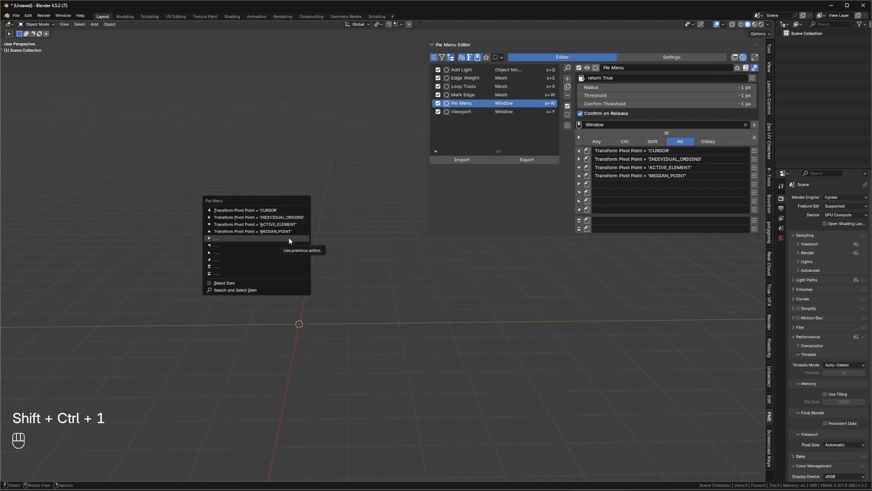
left_click(226, 240)
left_click(226, 239)
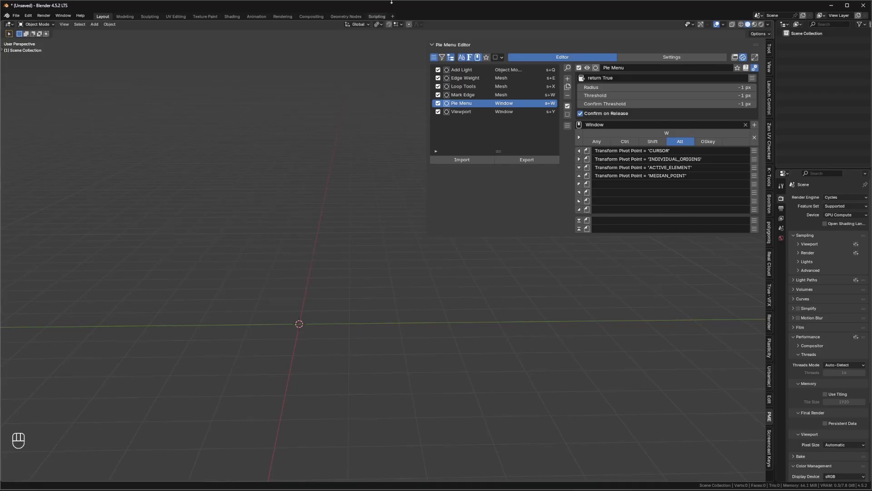
Set the snap target to Vertex and record that action as a Command in a free slot of the pie menu
left_click(401, 25)
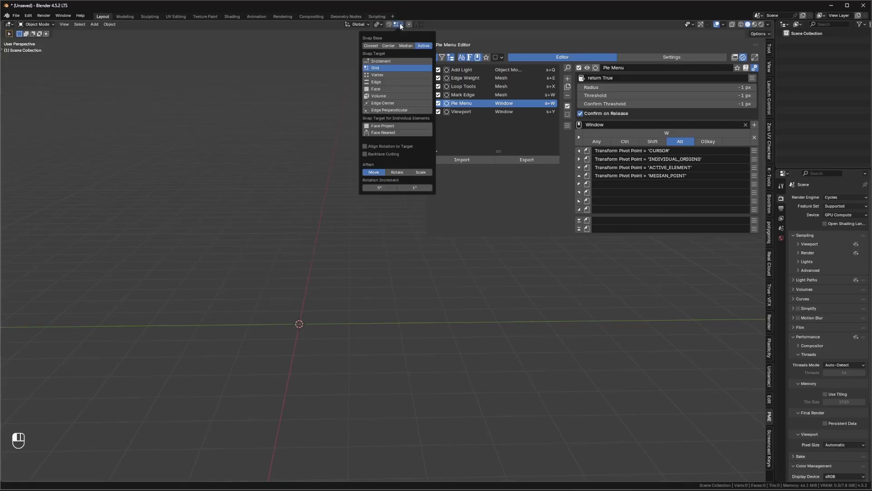
right_click(379, 76)
left_click(380, 86)
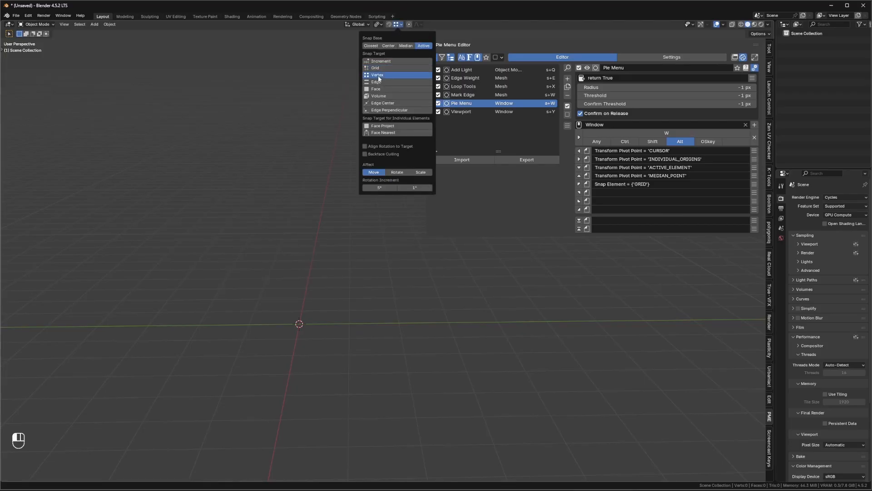
key("shift+ctrl+1")
left_click(213, 229)
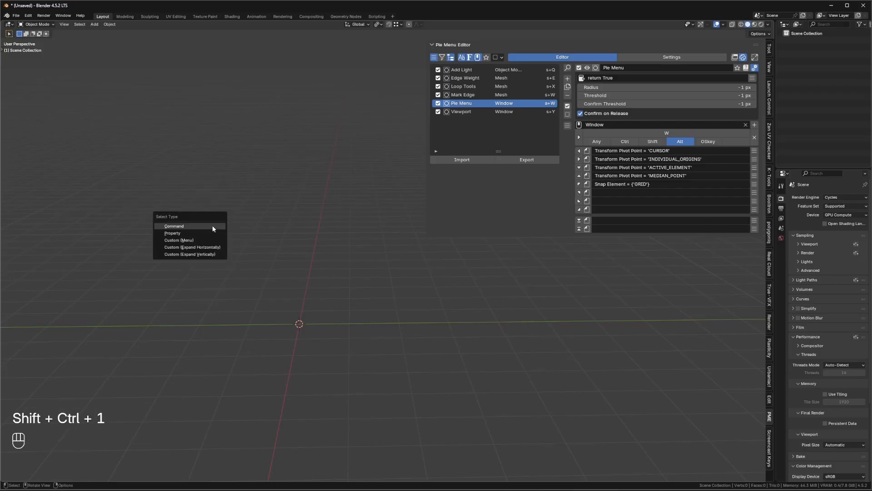
Set the transform pivot point to Median Point and record that action as a Command in the pie menu's lower-left slot
left_click(378, 24)
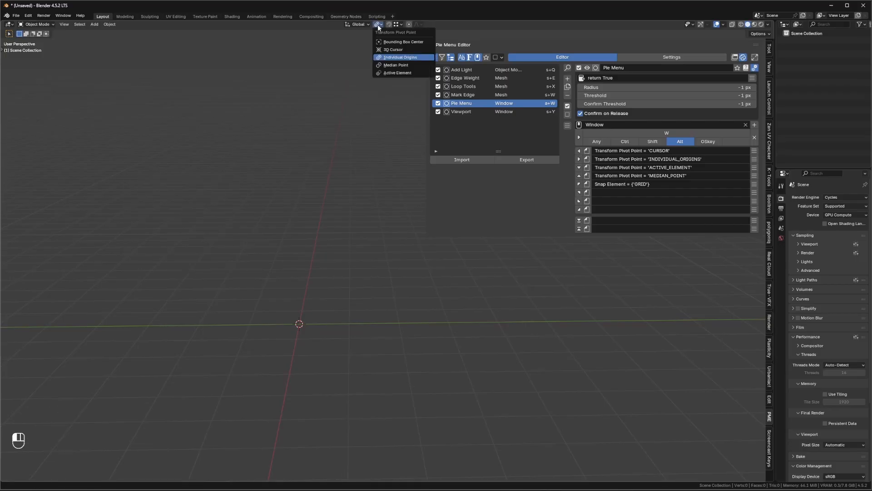
left_click(399, 68)
key("shift+ctrl+1")
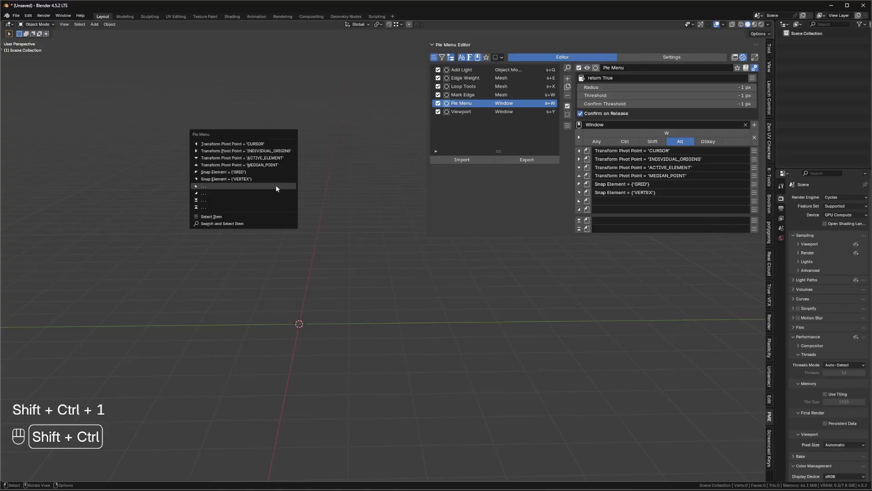
left_click(276, 185)
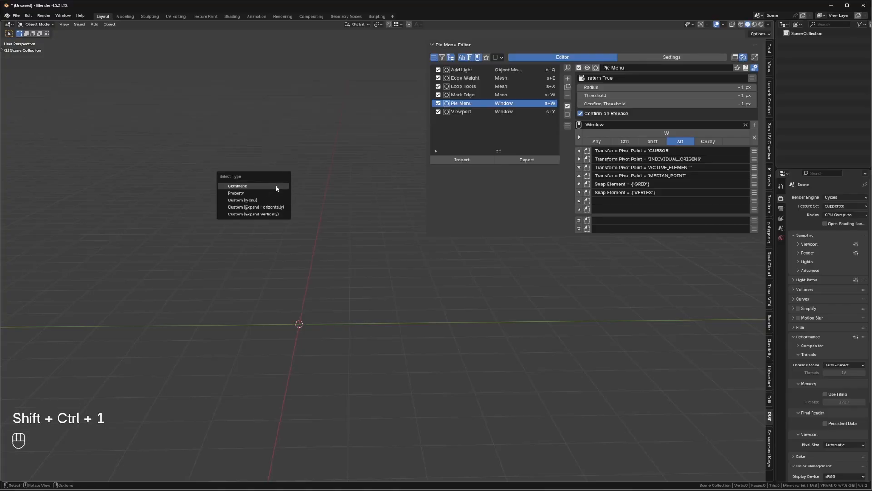
Set the transform pivot point to Active Element and record that action as a Command in the pie menu's lower-right slot
left_click(379, 24)
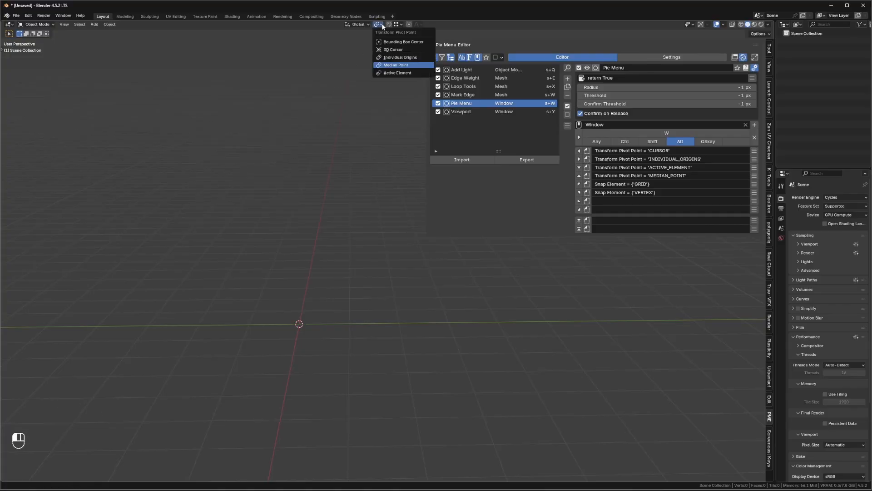
left_click(397, 64)
key("shift+ctrl+1")
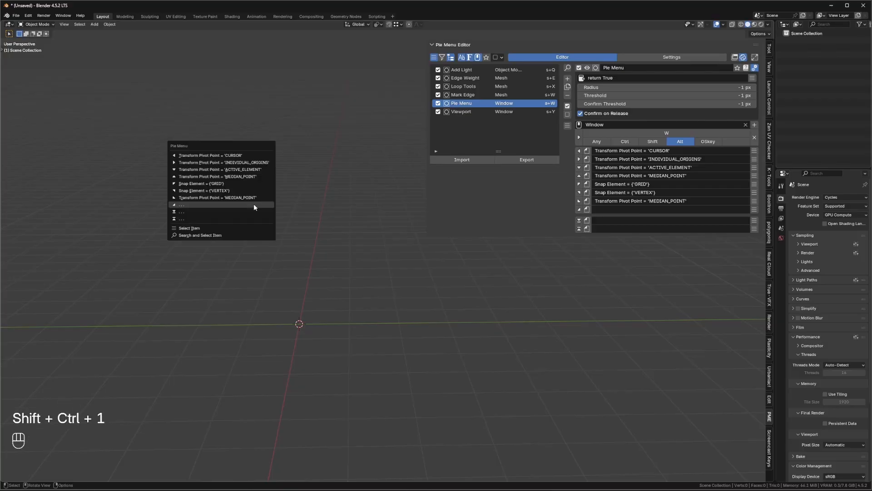
left_click(253, 205)
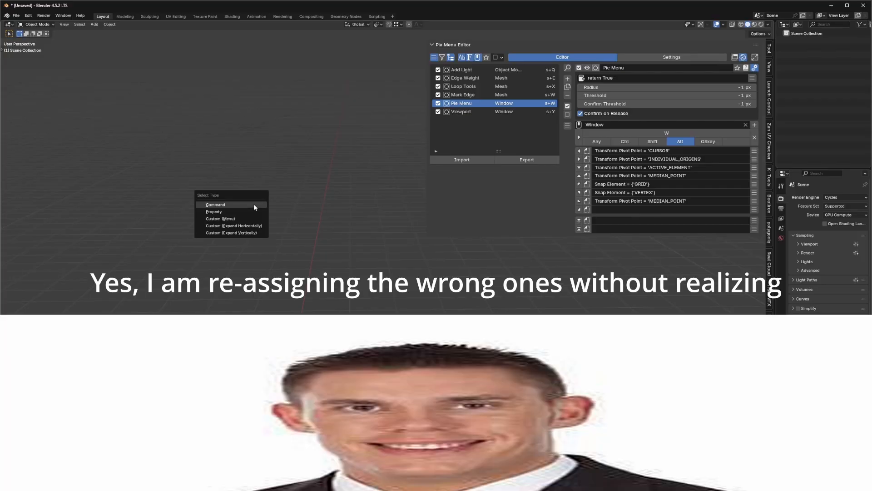
left_click(254, 205)
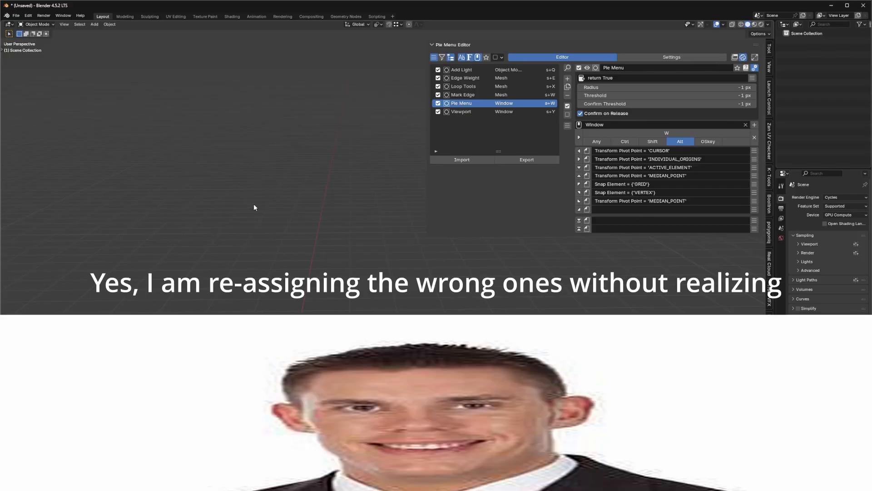
Call up the custom pie menu repeatedly in the viewport and test its pivot point and snap entries in every direction
key("alt+w")
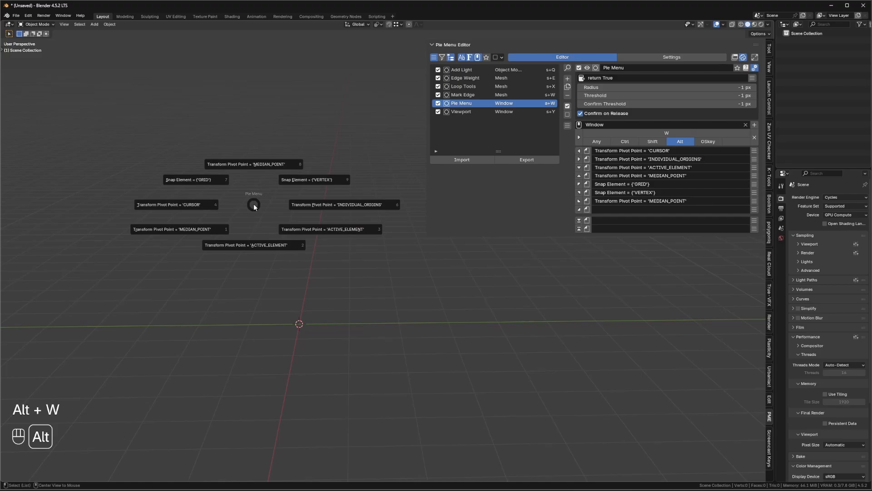
key("alt+w")
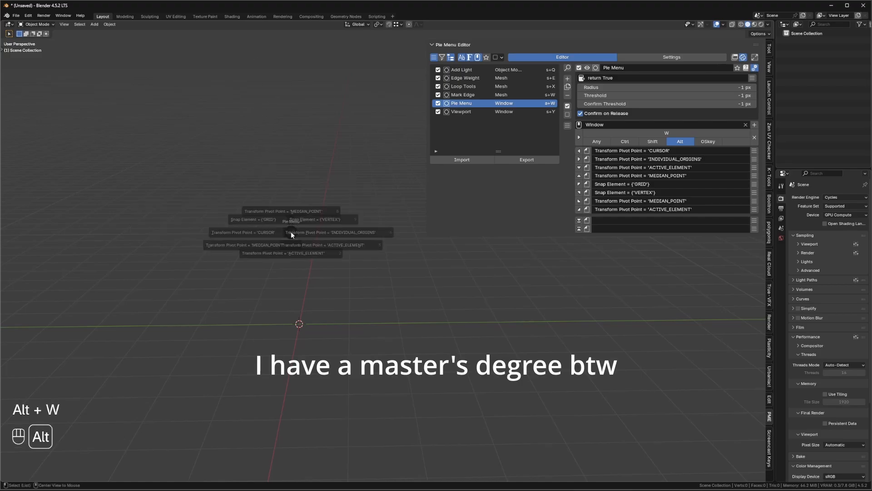
key("alt+w")
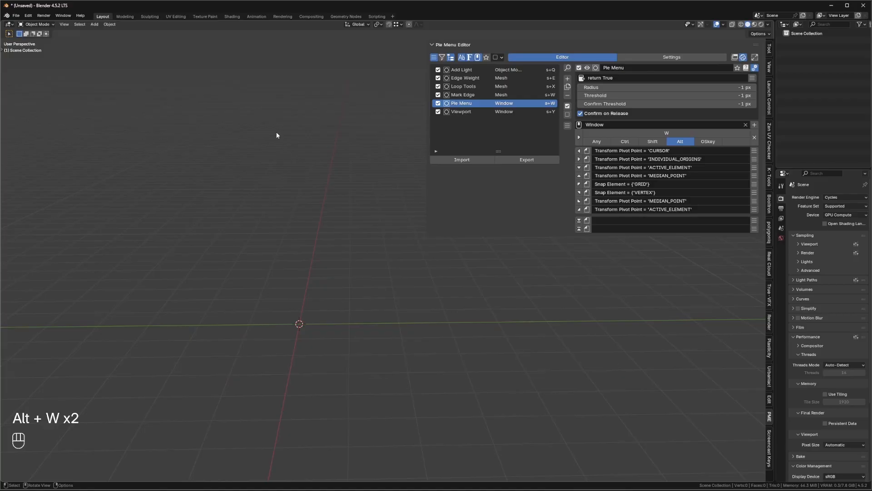
key("alt+w")
key("alt+w")
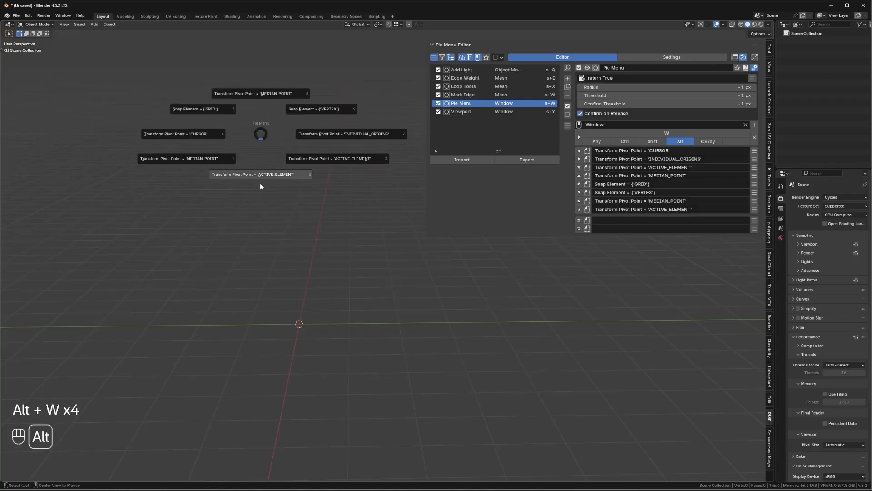
key("alt+w")
key("alt+w")
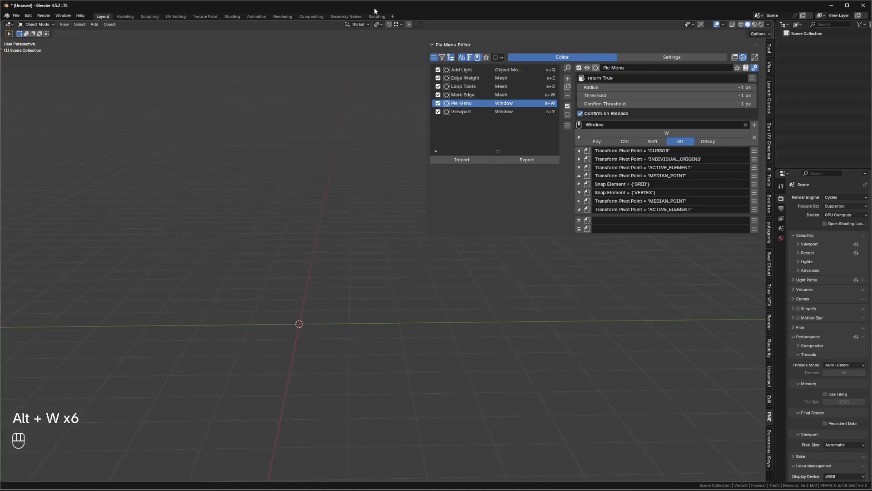
key("alt+w")
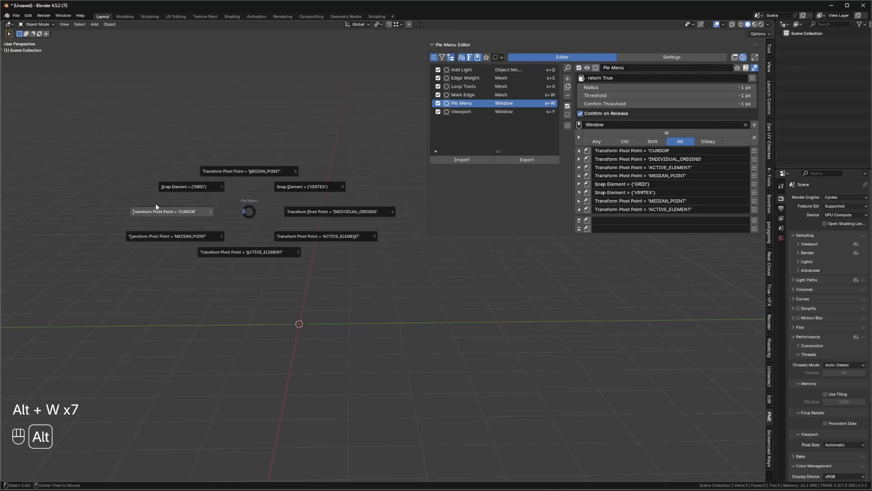
key("alt+w")
key("alt+w")
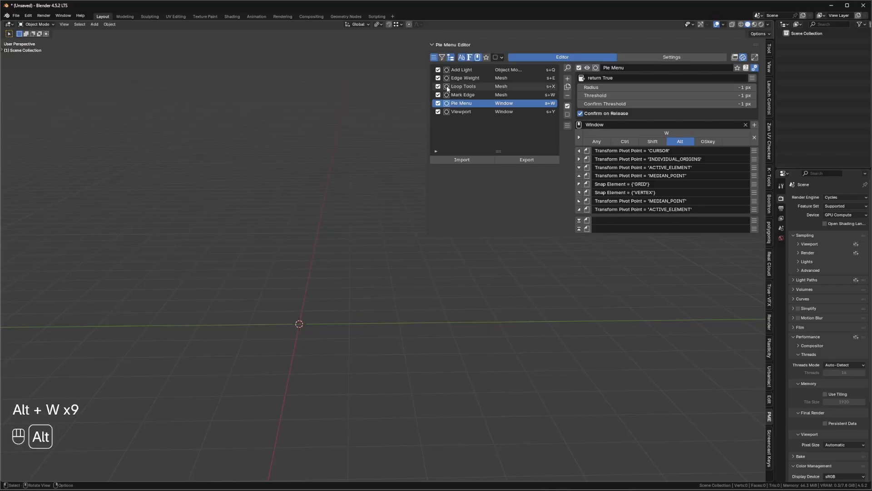
key("alt+w")
key("alt+w")
key("alt+w")
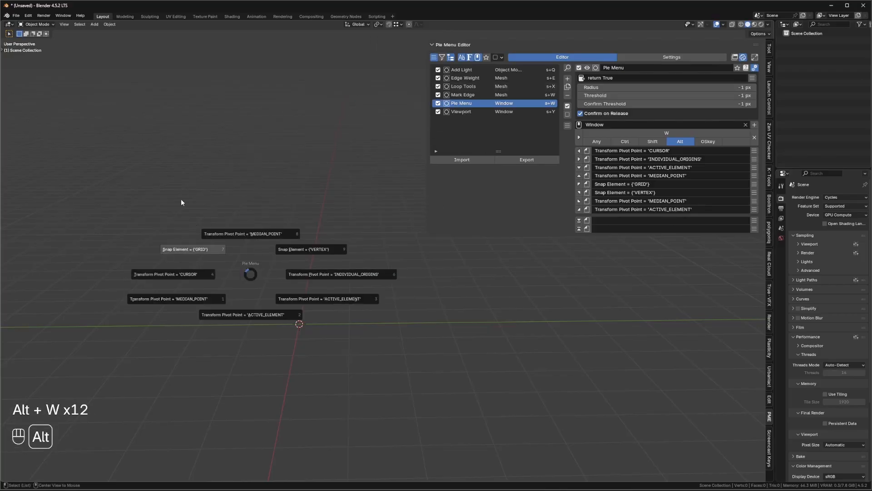
key("alt+w")
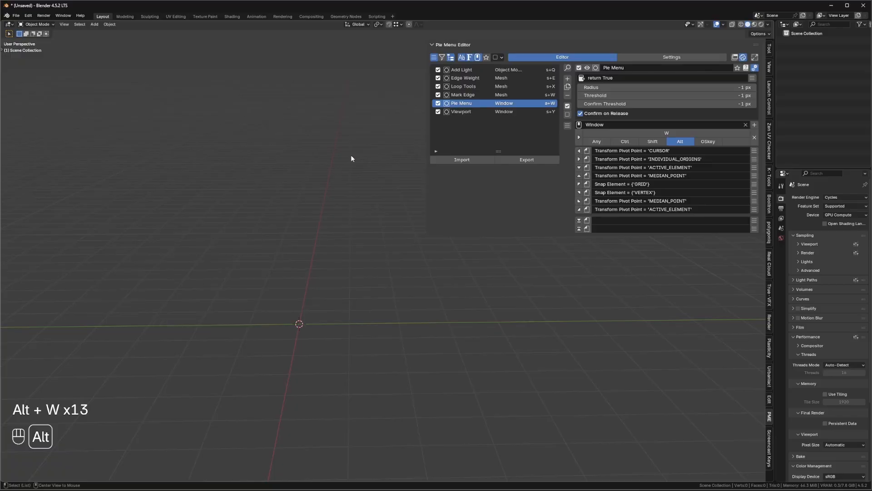
key("alt+w")
key("alt+w")
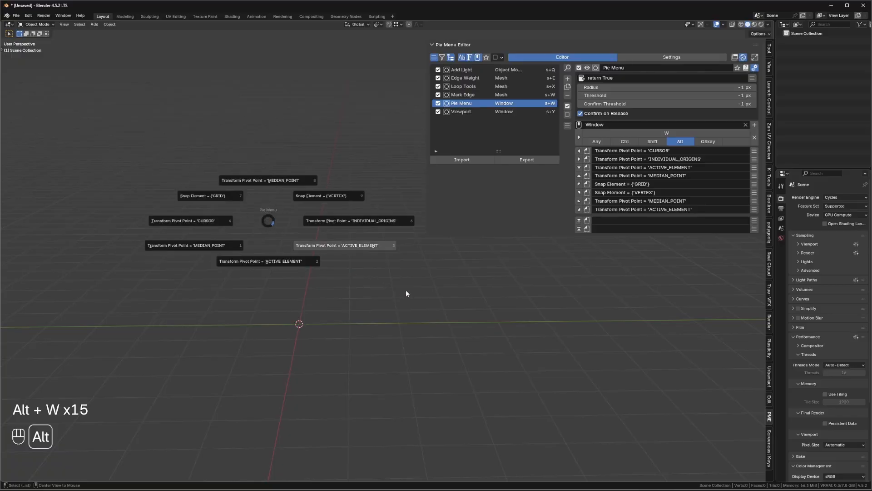
key("alt+w")
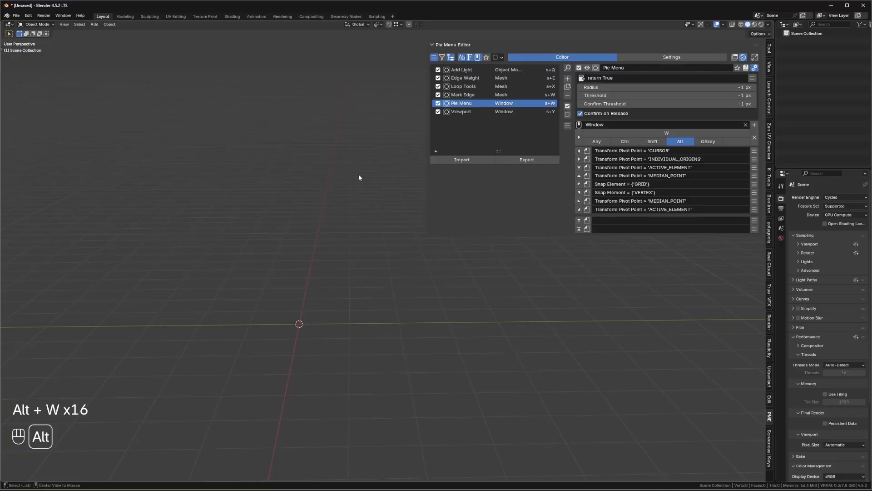
key("alt+w")
key("alt+w")
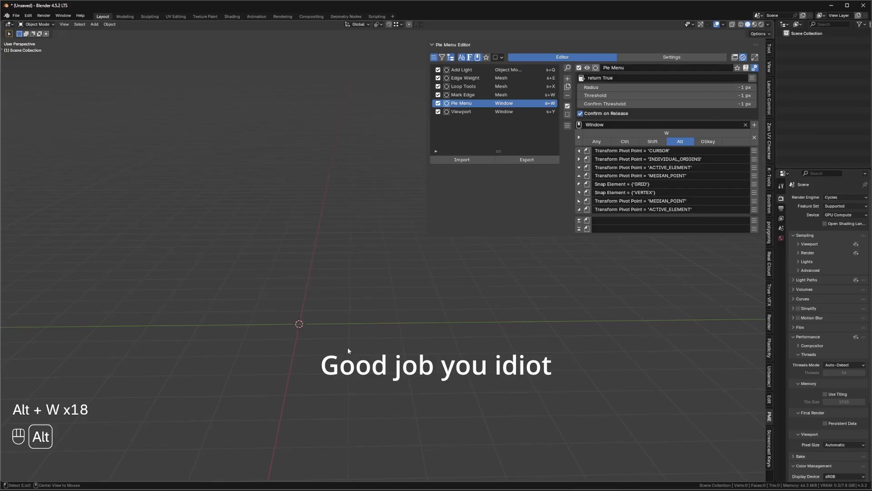
key("alt+w")
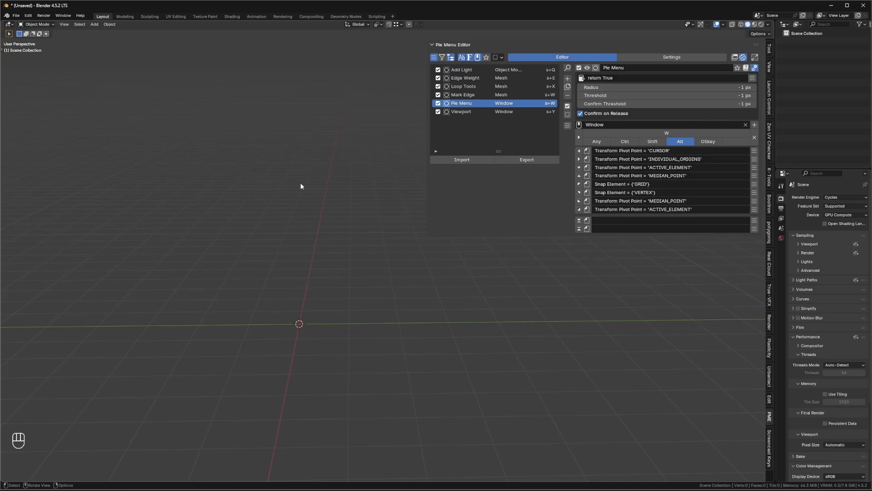
Set the snap target to Edge and record it as a Command over the duplicate Median Point entry in the pie menu's lower-left slot
left_click(398, 25)
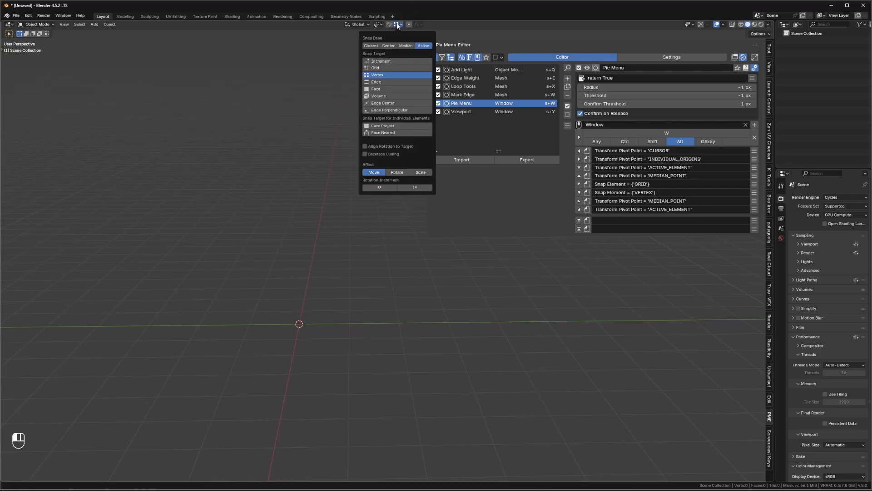
left_click(388, 83)
key("shift+ctrl+1")
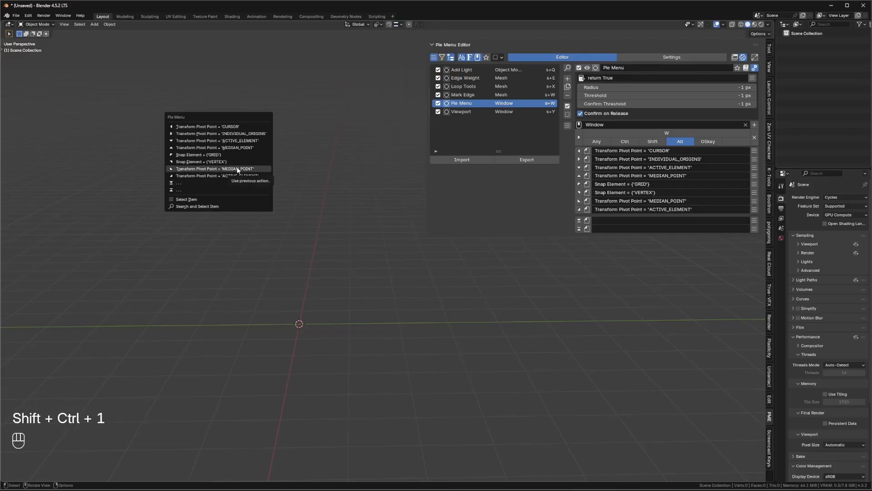
left_click(238, 169)
left_click(236, 167)
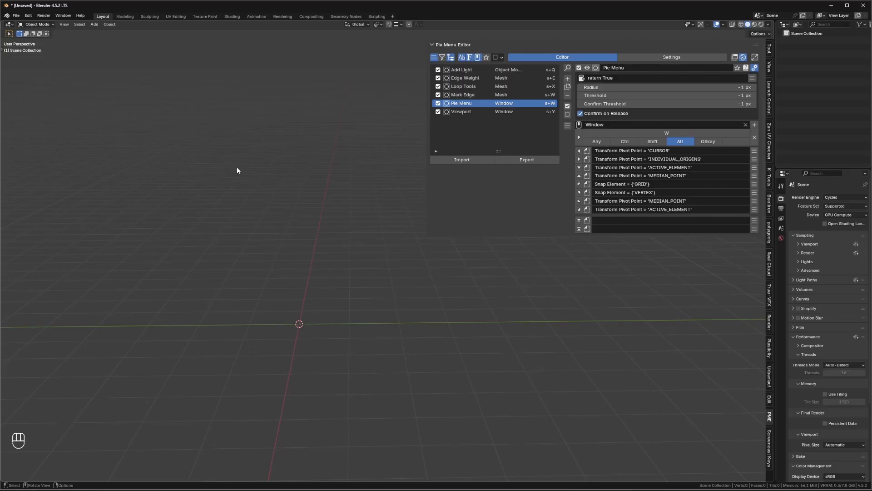
Set the snap target to Face and record it as a Command over the duplicate Active Element entry in the pie menu's lower-right slot
left_click(403, 24)
left_click(380, 89)
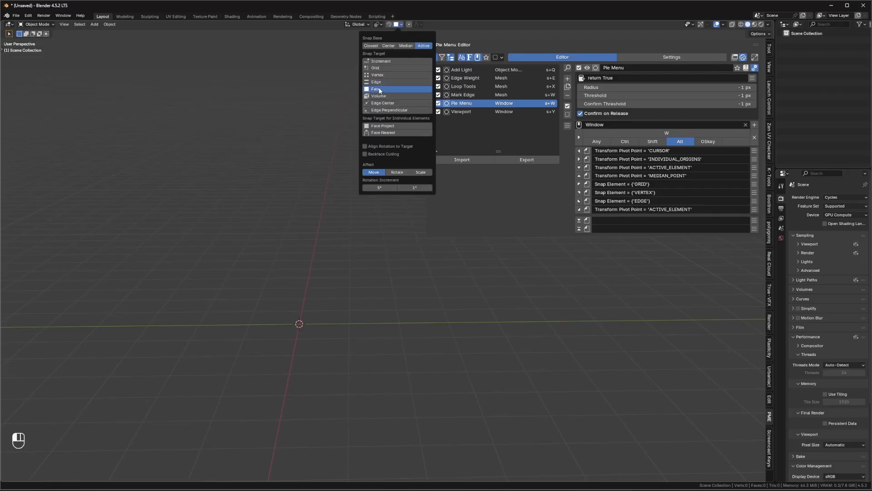
key("shift+ctrl+1")
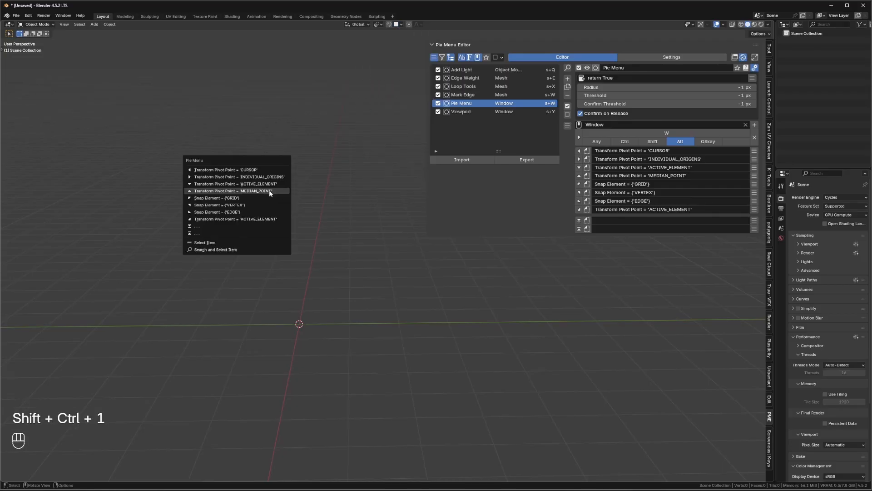
left_click(269, 219)
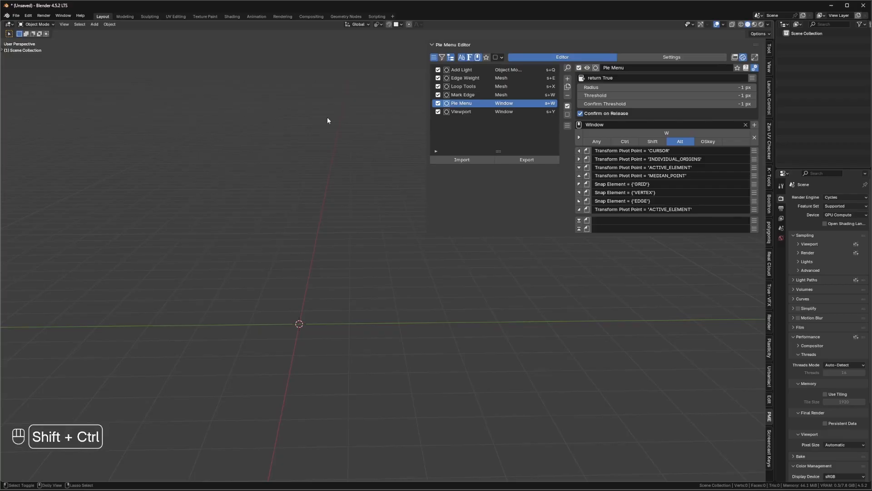
key("shift+ctrl+1")
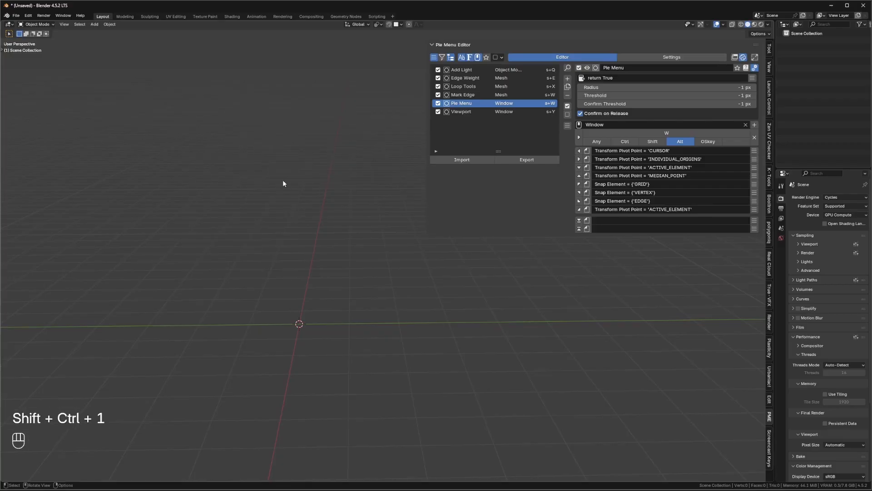
Try out the completed pie menu's four pivot point and four snap element options in the viewport, and close it
key("alt+w")
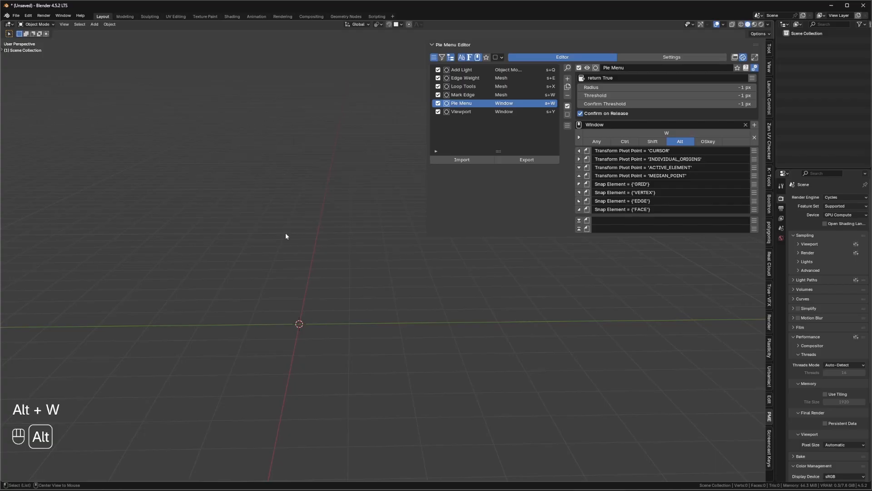
key("alt+w")
key("alt+w")
key("alt+w")
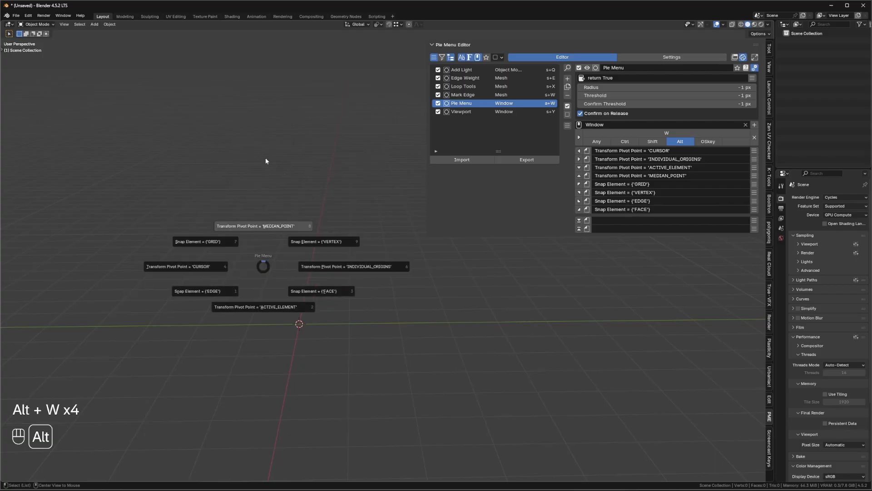
key("alt+w")
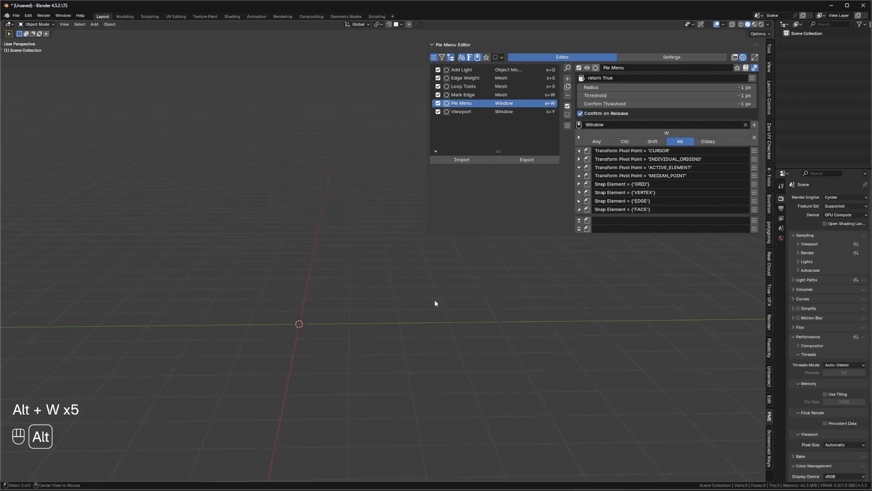
key("alt+w")
key("alt+w")
key("alt+w")
key("alt+w")
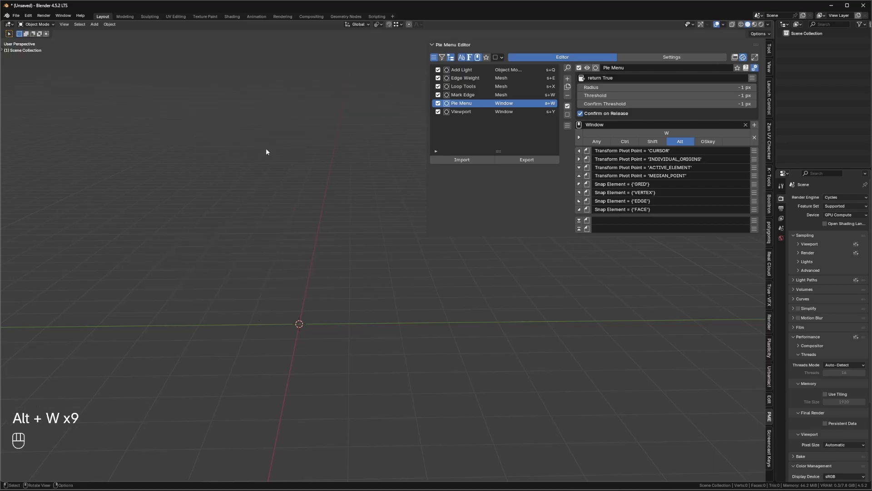
key("alt+w")
key("alt+w")
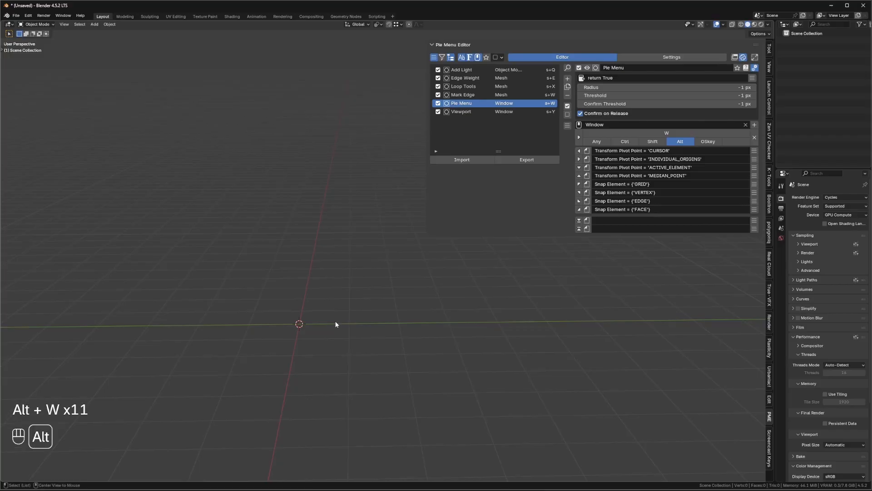
key("alt+w")
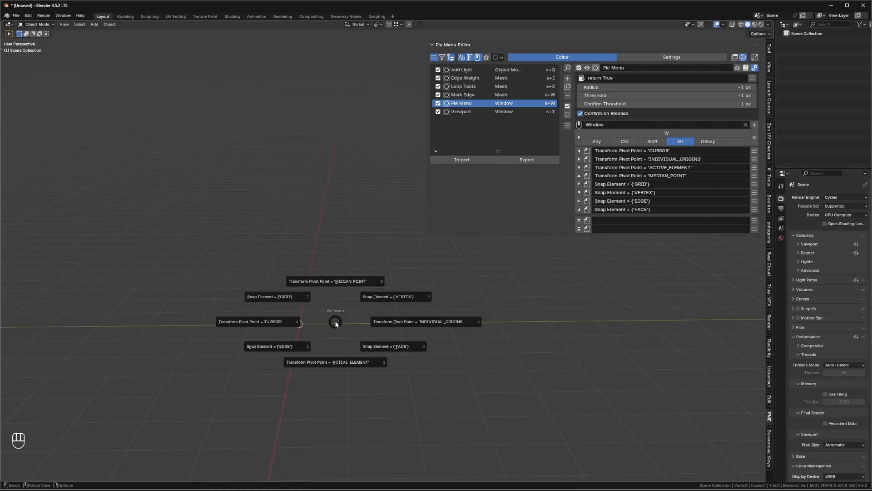
key("Escape")
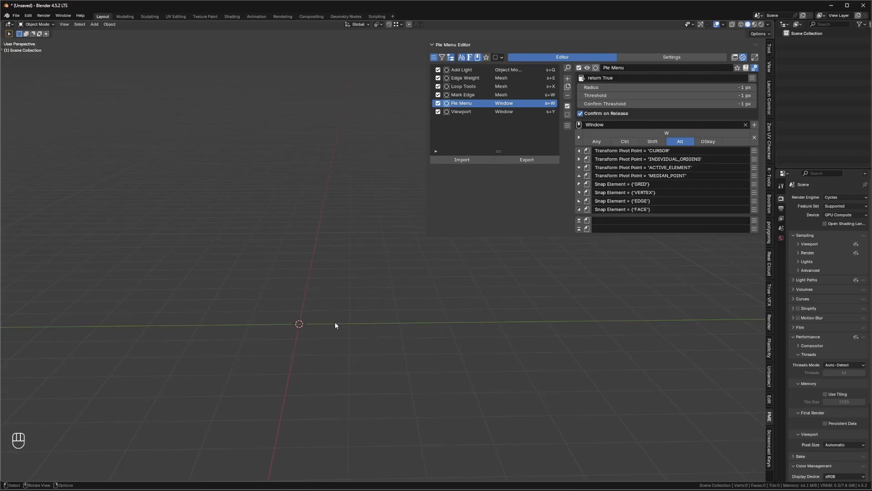
Shorten the four pivot point entry names to CURSOR, INDIVIDUAL ORIGINS, ACTIVE ELEMENT and MEDIAN POINT
left_click(689, 151)
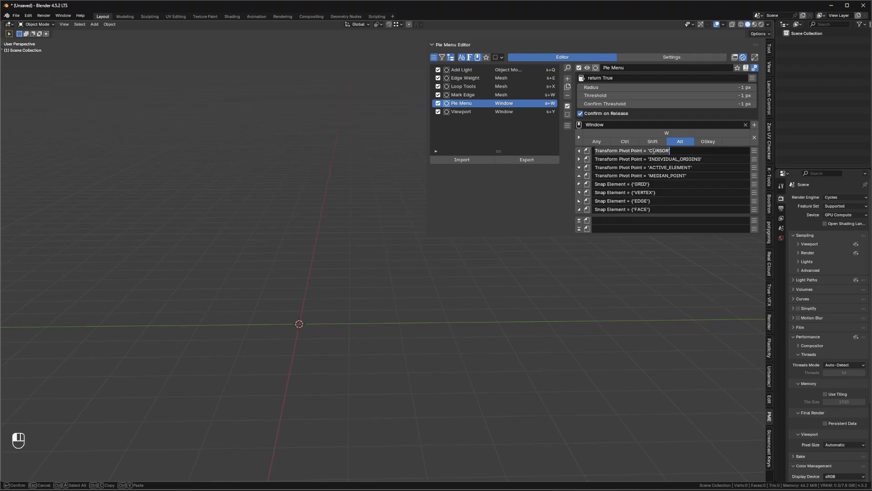
left_click_drag(646, 151, 594, 155)
key("BackSpace")
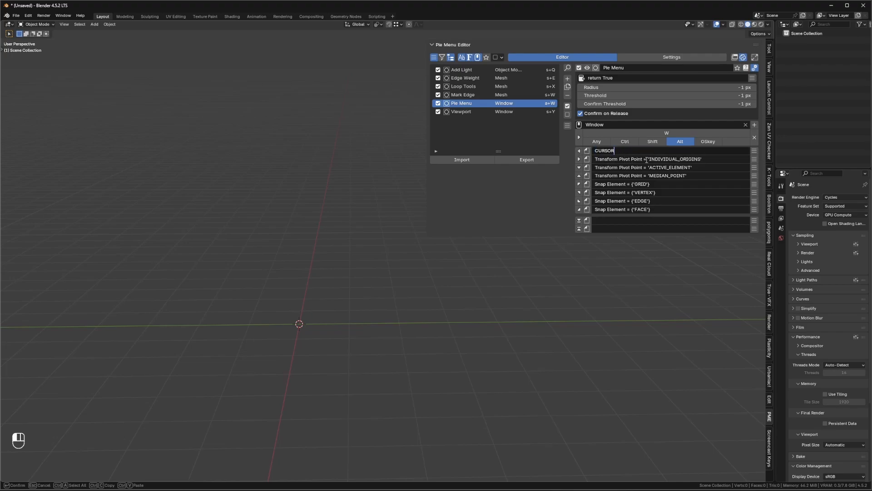
left_click(648, 160)
left_click_drag(649, 160, 594, 161)
key("BackSpace")
left_click(689, 167)
key("BackSpace")
left_click(687, 176)
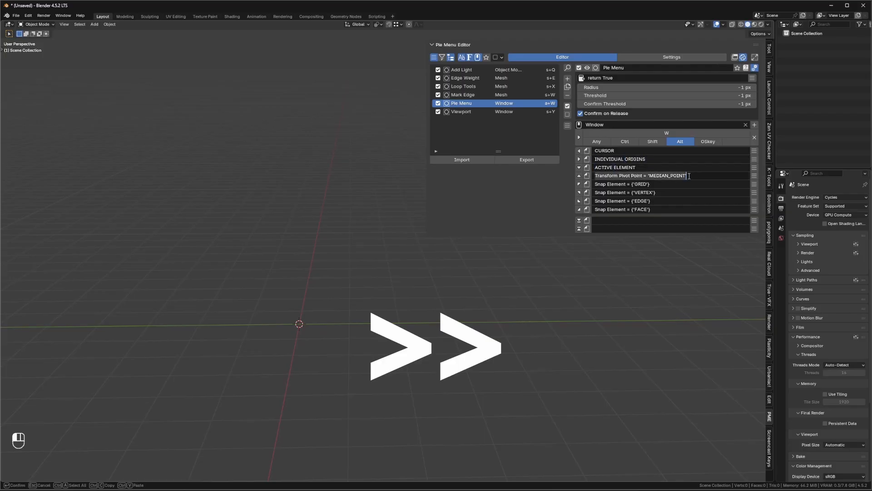
key("BackSpace")
Shorten the four snap element entry names to GRID, VERTEX, EDGE and FACE
left_click(649, 184)
left_click_drag(635, 185, 607, 184)
key("BackSpace")
key("BackSpace")
key("BackSpace")
key("BackSpace")
key("BackSpace")
key("BackSpace")
left_click(654, 192)
left_click(668, 201)
key("BackSpace")
left_click(659, 210)
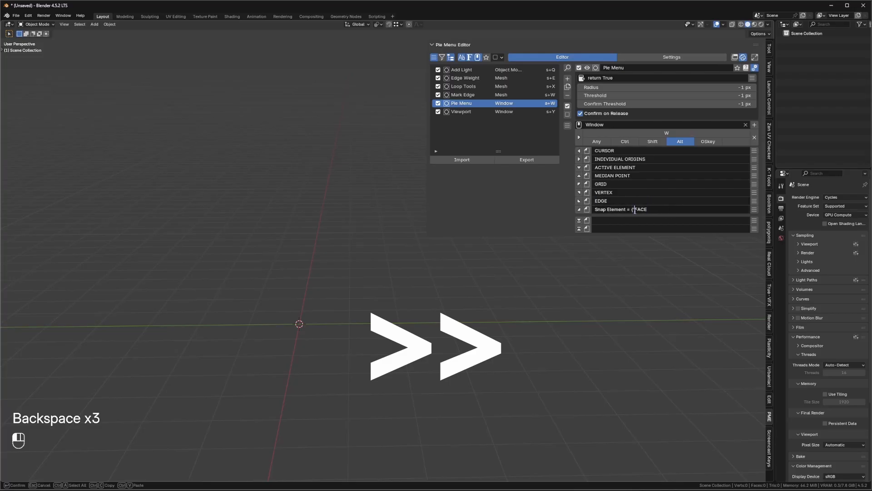
Shorten the INDIVIDUAL ORIGINS entry name to INDIVIDUAL
key("alt+w")
left_click(658, 160)
key("BackSpace")
key("BackSpace")
key("BackSpace")
key("BackSpace")
key("BackSpace")
key("BackSpace")
key("BackSpace")
key("BackSpace")
left_click(587, 297)
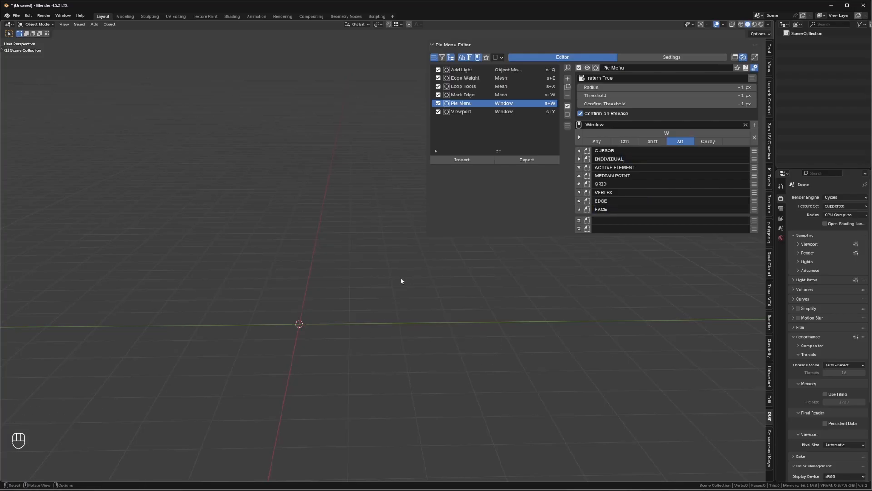
Call up the renamed pie menu in the viewport and check it against the viewport header's pivot point options
key("alt+w")
key("alt+w")
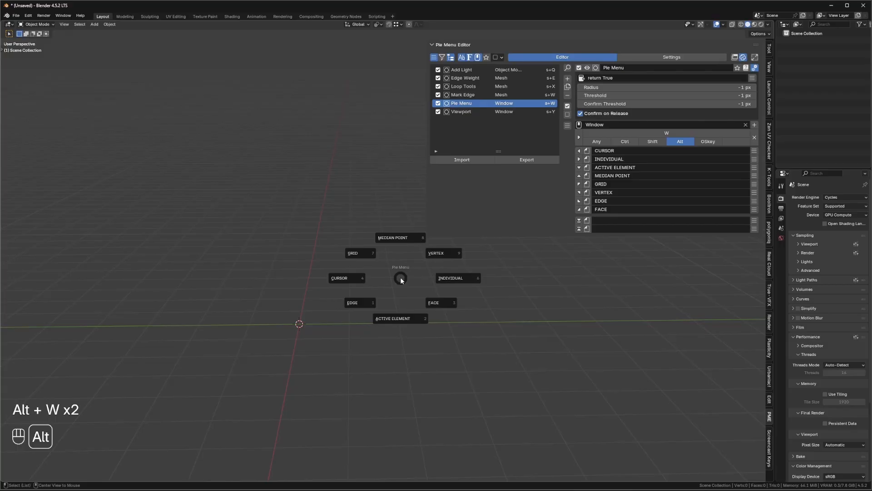
left_click(400, 318)
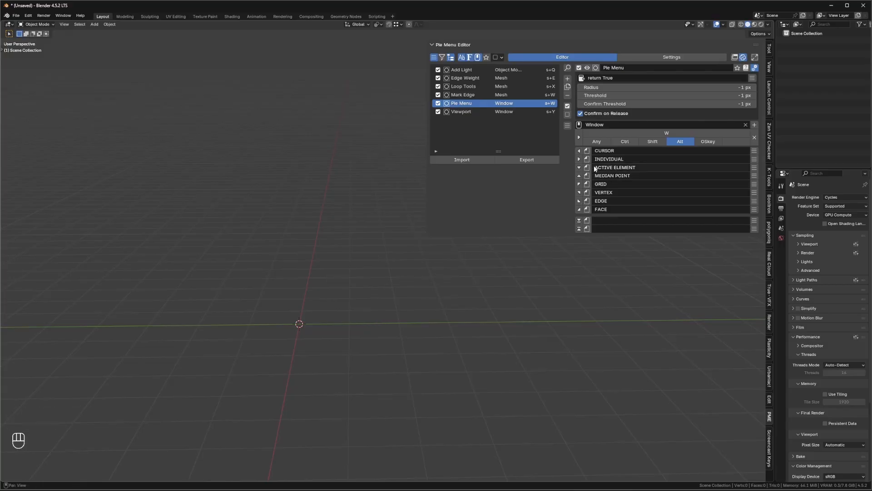
left_click(379, 25)
Search the Blender icons for "cursor" and assign the second matching icon to the CURSOR entry
left_click(586, 151)
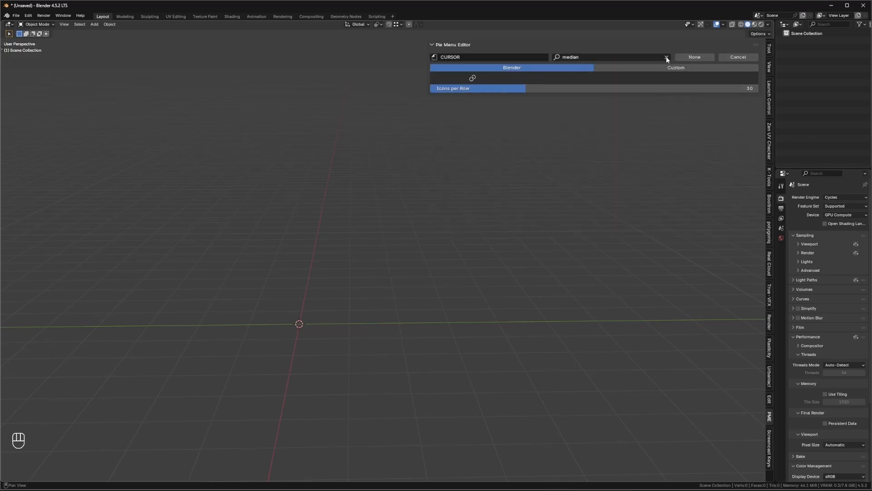
left_click(666, 58)
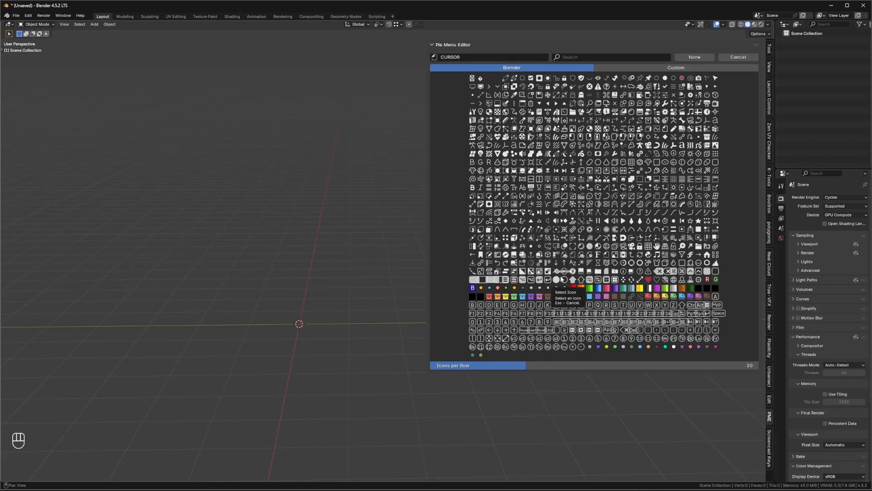
left_click(599, 55)
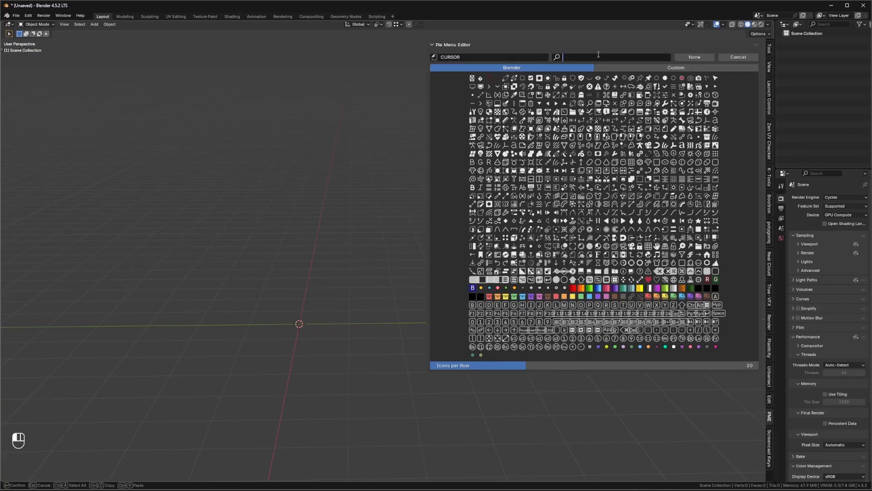
type("cursor")
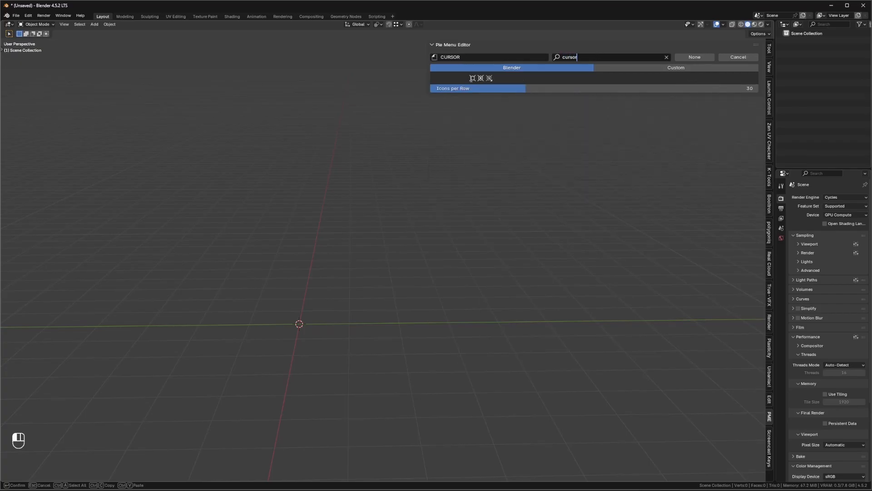
left_click(480, 77)
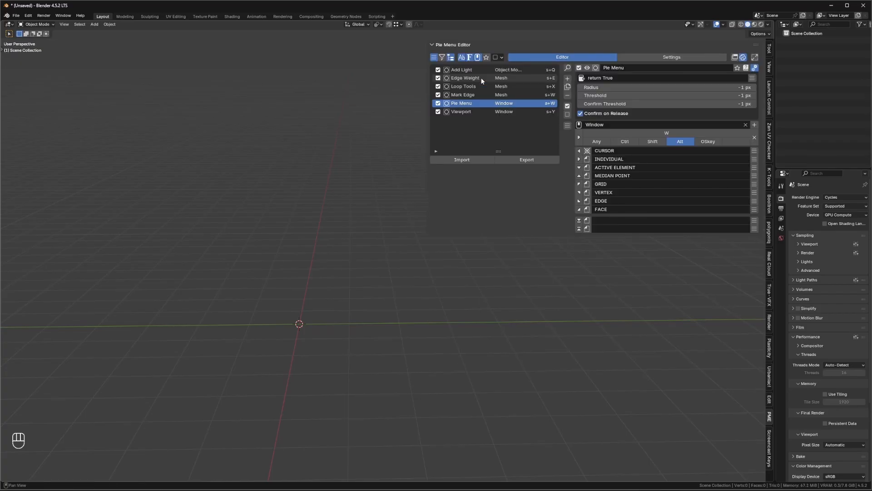
Search the Blender icons for "indivi" and assign the individual origins pivot icon to the INDIVIDUAL entry
left_click(587, 159)
left_click(583, 56)
type("In")
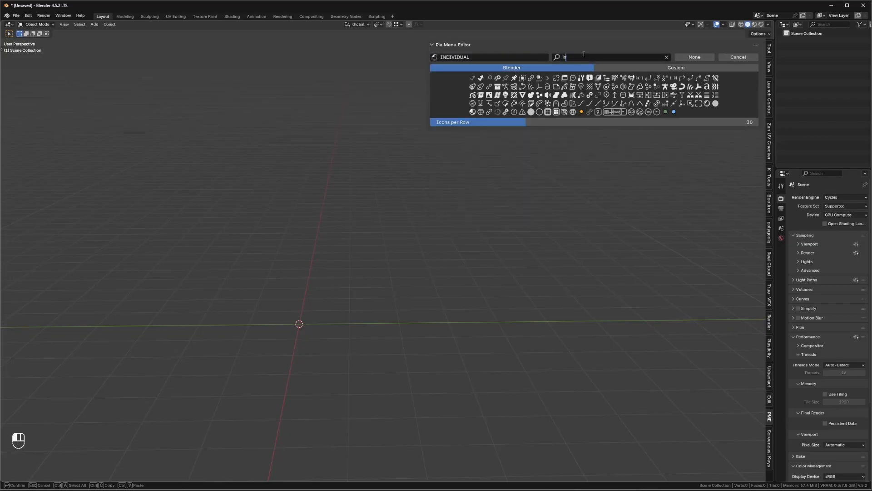
type("div")
left_click(475, 80)
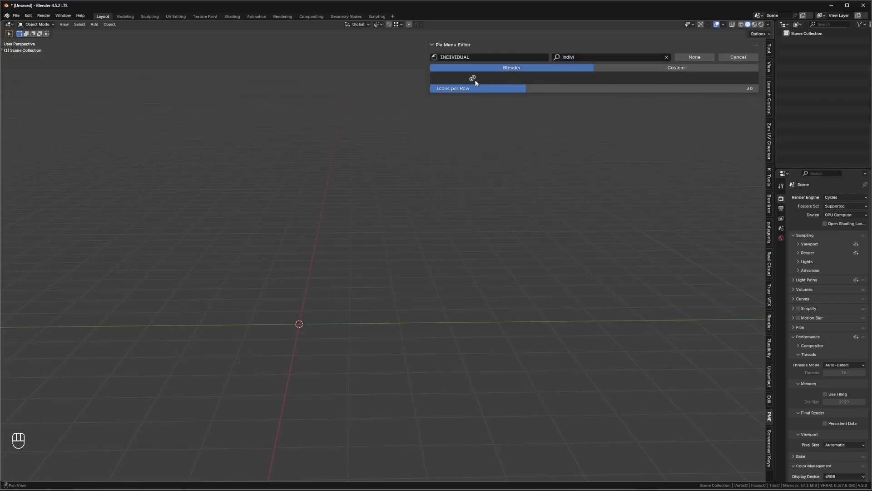
left_click(473, 79)
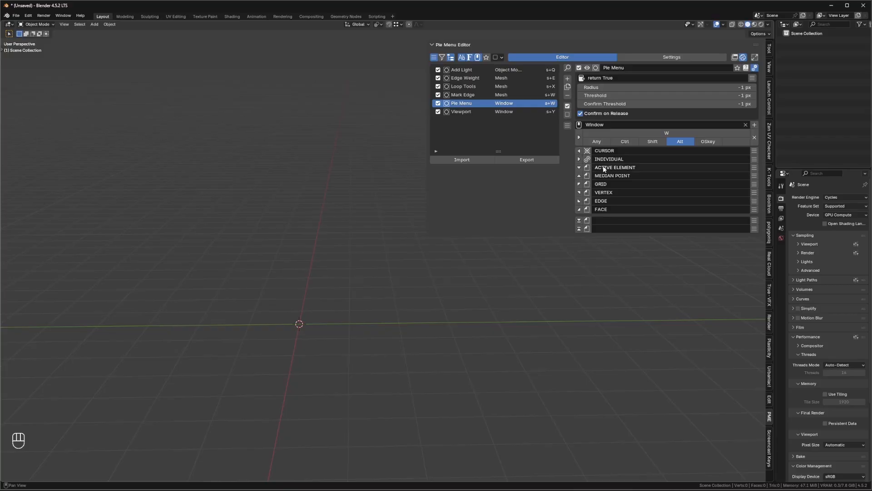
Copy the ACTIVE ELEMENT name into its icon search, shorten it to ACTIVE, and assign the active pivot icon to that entry
key("ctrl+c")
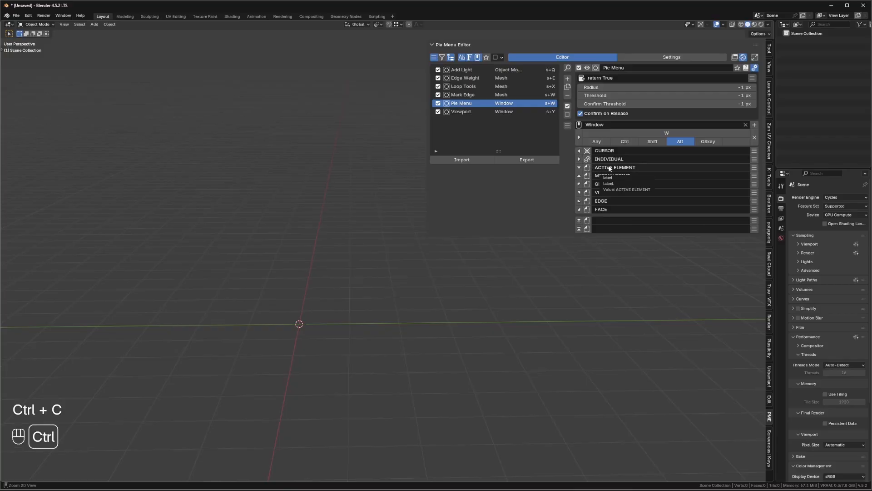
left_click(587, 166)
double_click(573, 57)
key("ctrl+v")
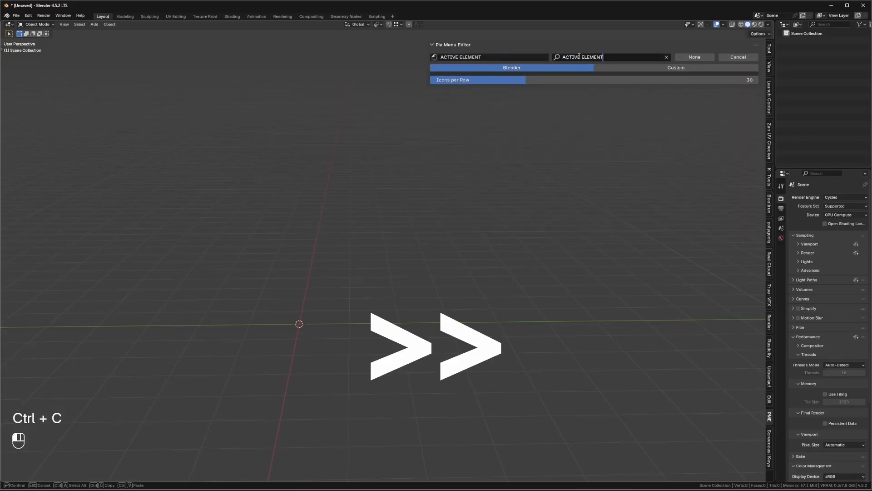
key("BackSpace")
key("BackSpace")
key("BackSpace")
key("BackSpace")
key("BackSpace")
key("BackSpace")
key("BackSpace")
key("BackSpace")
left_click(472, 79)
Copy the MEDIAN POINT name into its icon search, shorten it to MEDIAN, and assign the median pivot icon to that entry
double_click(618, 177)
key("ctrl+c")
left_click(587, 176)
key("ctrl+v")
key("BackSpace")
key("BackSpace")
key("BackSpace")
key("BackSpace")
key("BackSpace")
key("BackSpace")
left_click(472, 79)
Assign the snap grid icon to the GRID entry and the snap vertex icon to the VERTEX entry
left_click(587, 184)
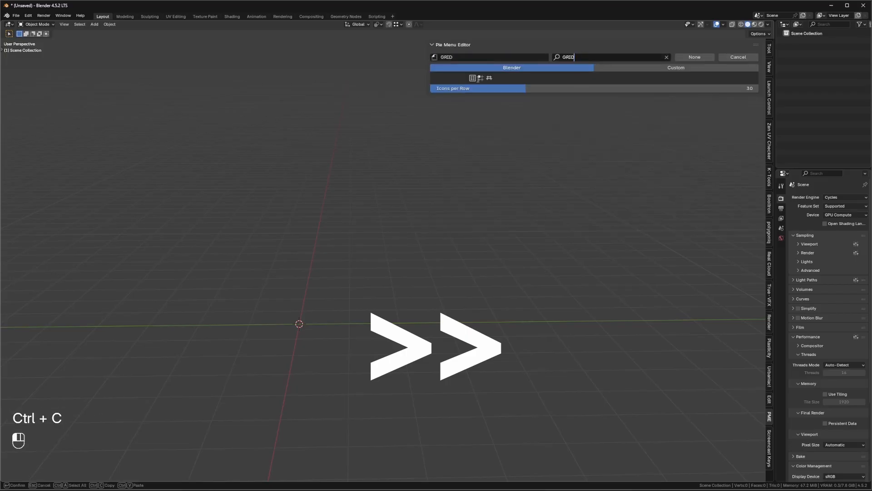
left_click(481, 79)
left_click(587, 193)
left_click(514, 79)
Assign the snap edge icon to the EDGE entry and the solid white square icon to the FACE entry, and call up the pie menu
left_click(587, 201)
key("ctrl+v")
left_click(513, 80)
left_click(587, 210)
key("ctrl+v")
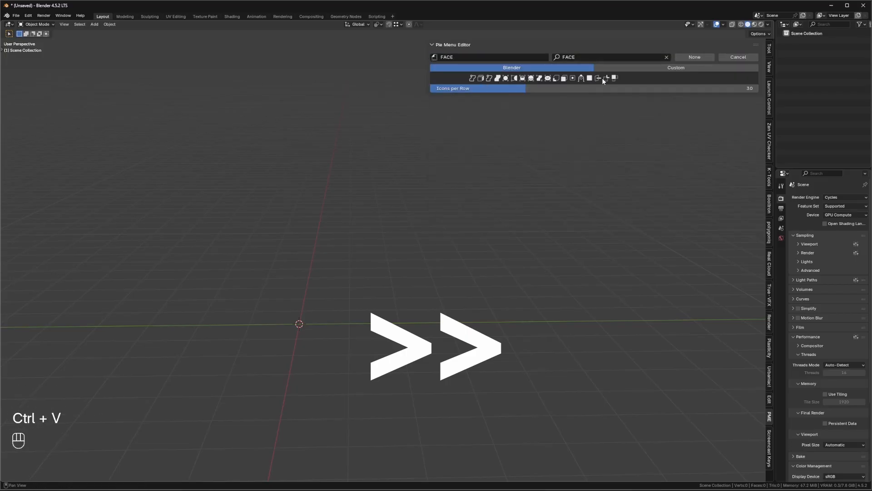
left_click(600, 78)
key("alt+w")
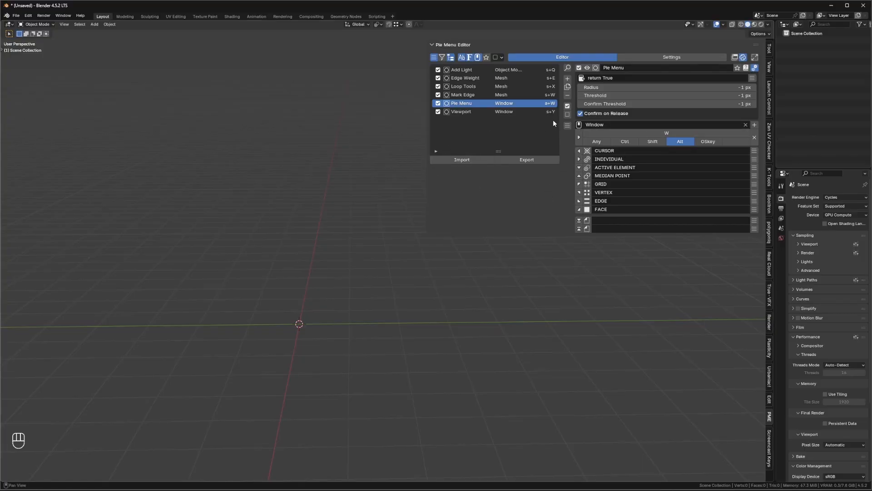
Narrow the Pie Menu Editor sidebar, add a cube mesh to the scene and switch it to Edit Mode
middle_click_drag(415, 355, 375, 330)
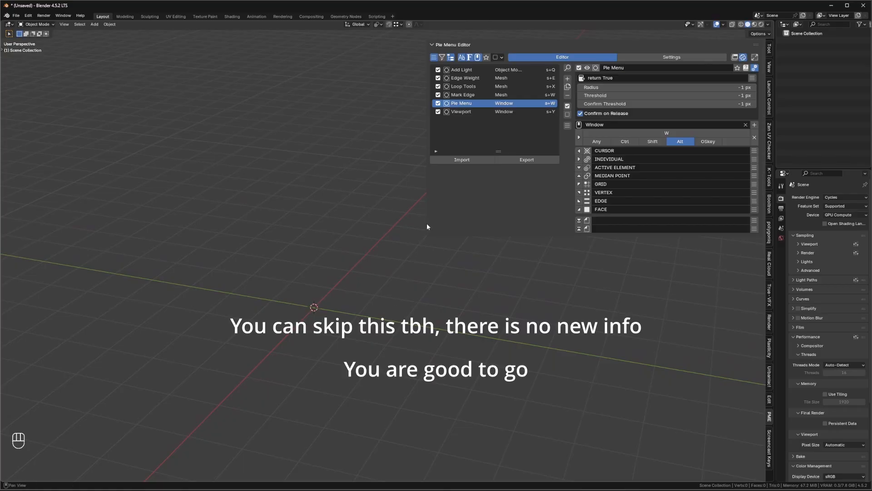
left_click_drag(427, 226, 505, 226)
key("shift+a")
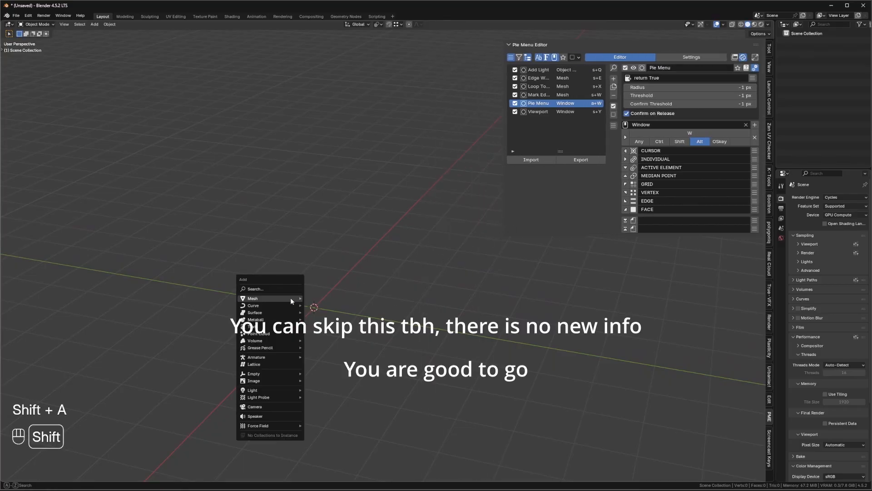
mouse_move(291, 297)
left_click(335, 304)
key("Tab")
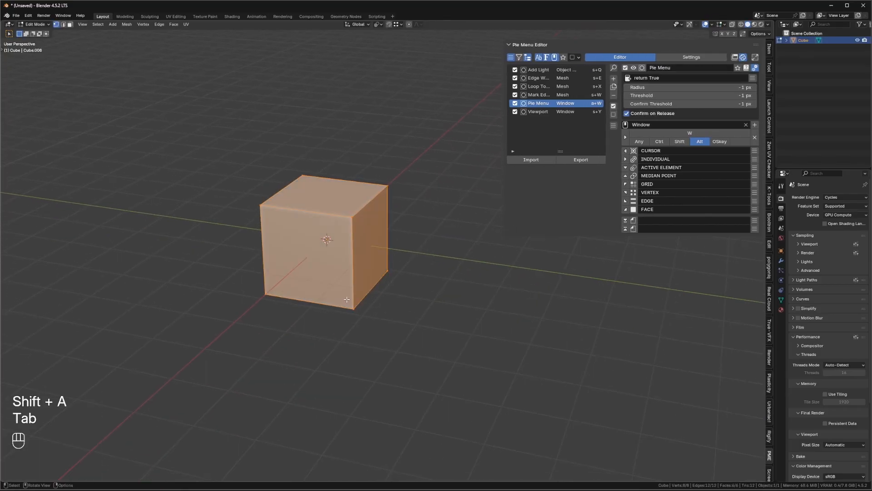
Add six evenly spaced vertical loop cuts across the cube
key("ctrl+r")
scroll(322, 314, "up", 5)
left_click(322, 314)
right_click(323, 314)
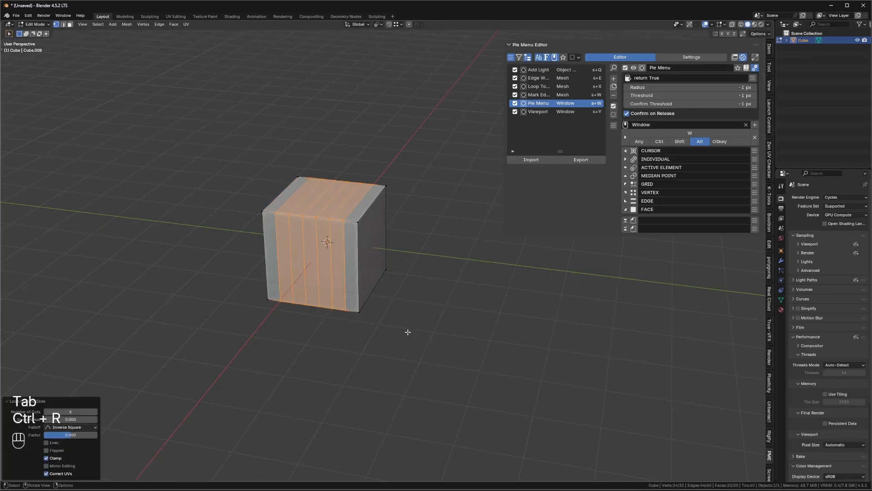
Scale the whole mesh by 6 along the Y axis
key("a")
key("s")
key("x")
key("y")
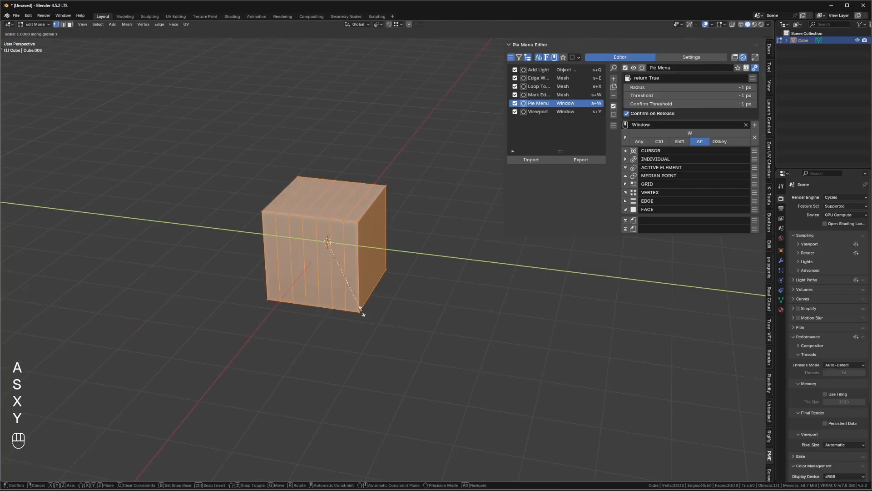
key("6")
left_click(354, 366)
Select three consecutive vertices along the bar's upper front edge and rotate them about the active vertex to raise a peak
left_click(353, 218)
middle_click_drag(379, 282, 362, 300, "shift")
left_click(261, 225, "shift")
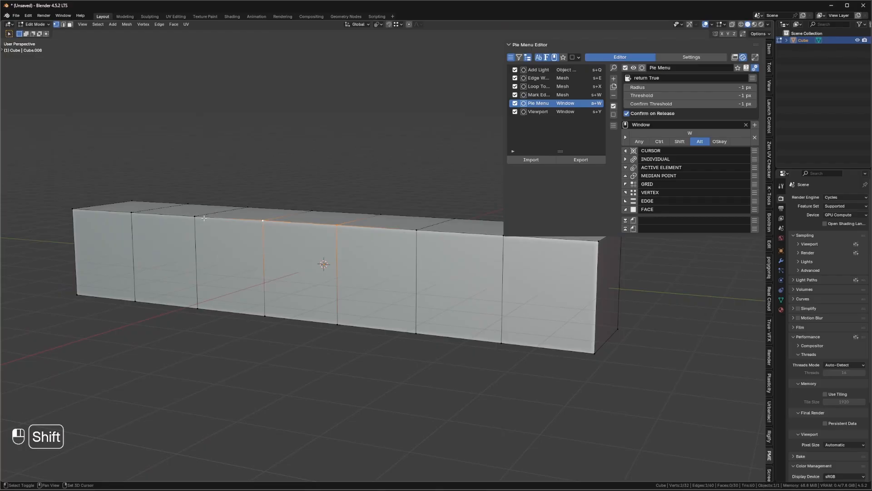
left_click(195, 217, "shift")
middle_click_drag(375, 314, 369, 291)
key("r")
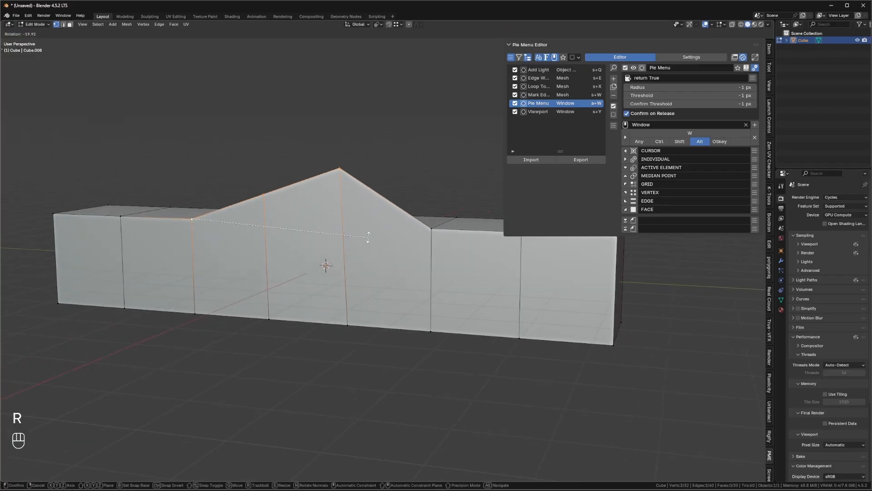
left_click(365, 244)
Switch to edge selection and select the bar's long upper back and lower front edge loops
key("2")
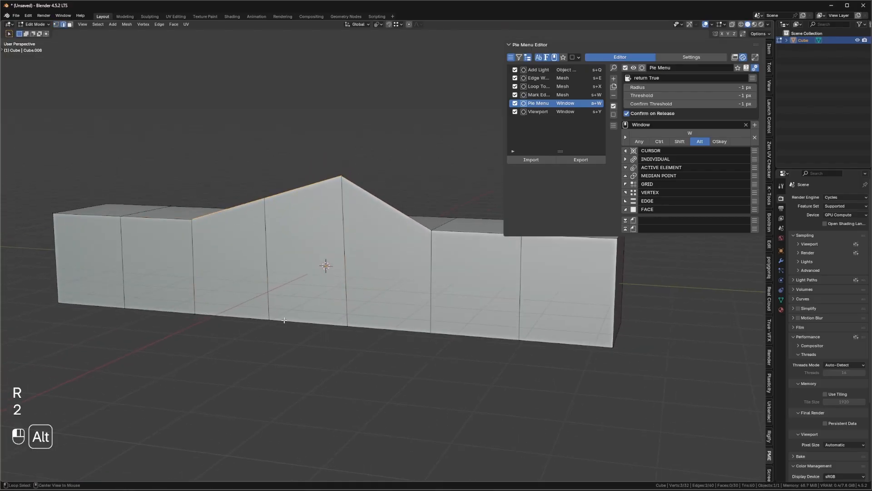
middle_click_drag(364, 244, 295, 292)
left_click(404, 236, "alt+shift")
left_click(404, 236, "alt+shift")
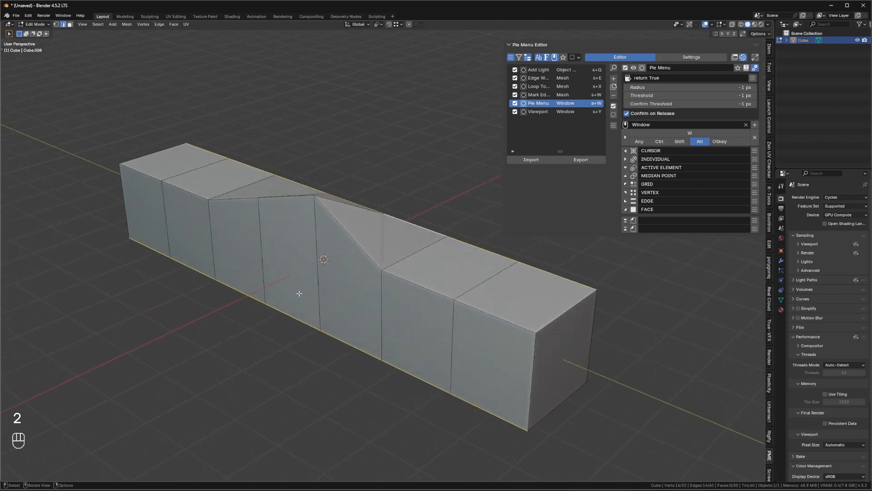
key("shift+x")
Set the pivot point to INDIVIDUAL with the custom pie menu and scale the selected edge loops by about 0.51
key("alt+w")
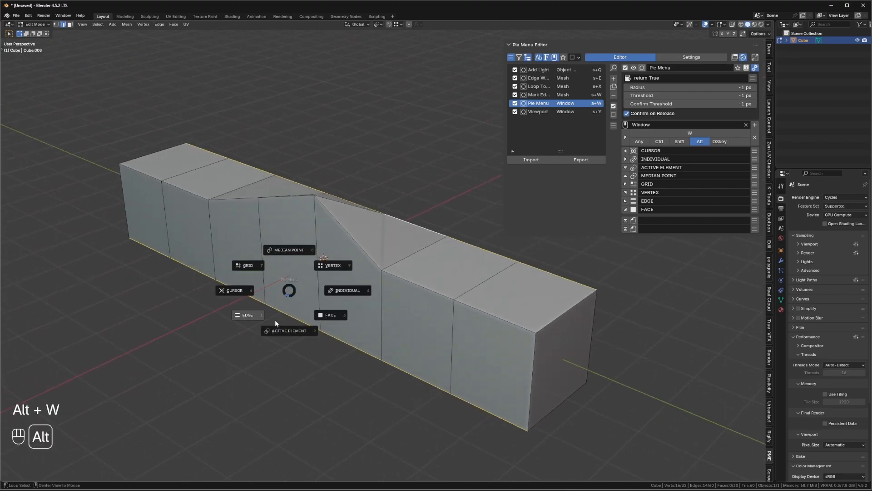
left_click(315, 291)
key("s")
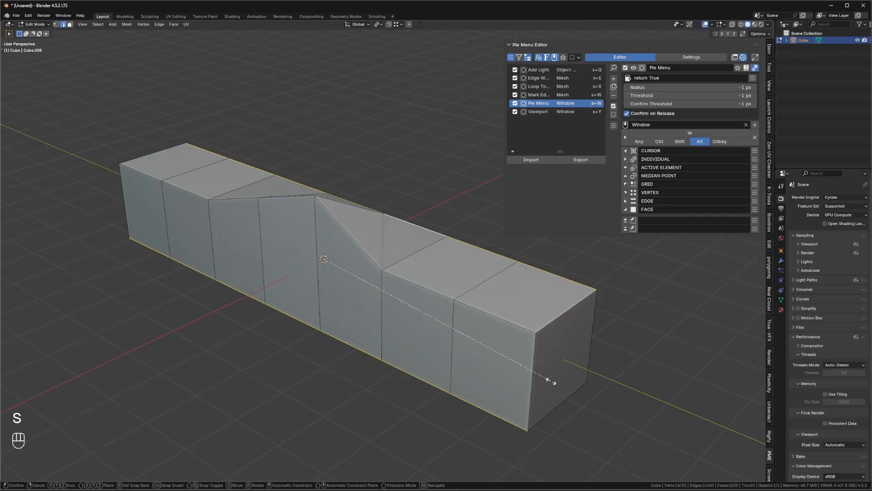
left_click(431, 327)
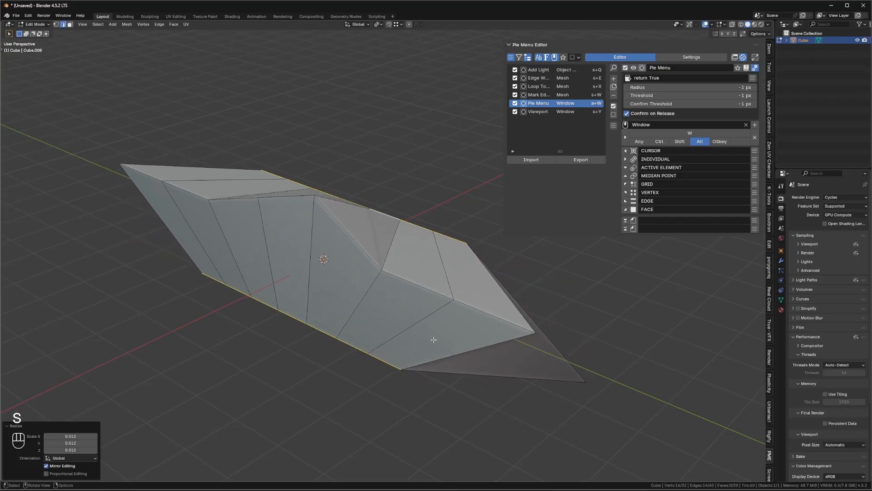
Scale the selected edge loops back up by about 1.81 around their individual origins
middle_click_drag(596, 216, 232, 268)
key("s")
left_click(101, 315)
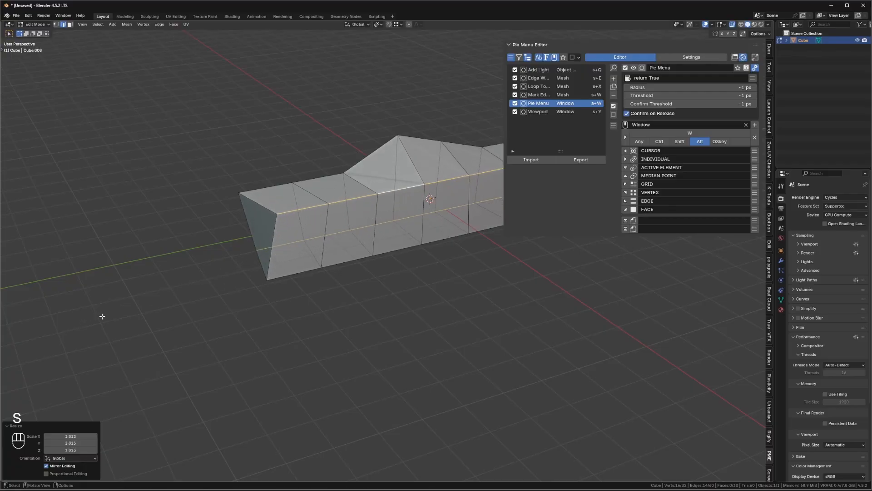
Switch to vertex selection and select the full path of vertices along the bar's lower front edge
middle_click_drag(101, 315, 337, 321)
key("alt+w")
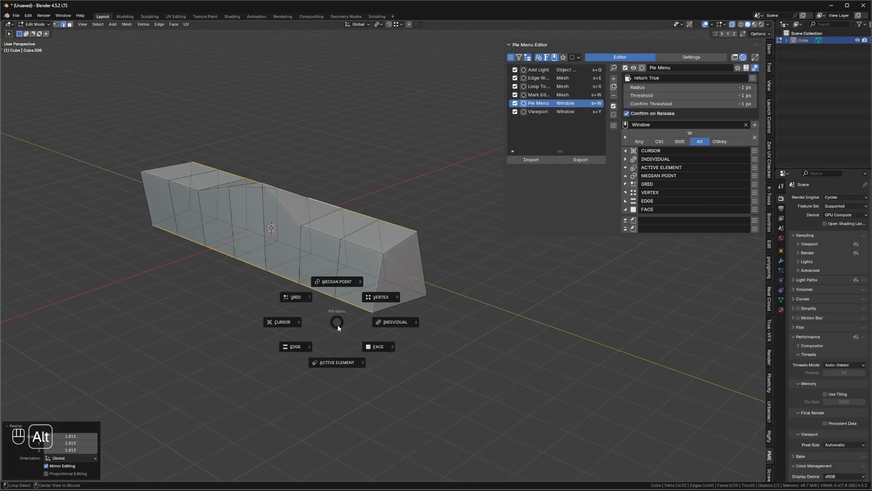
key("1")
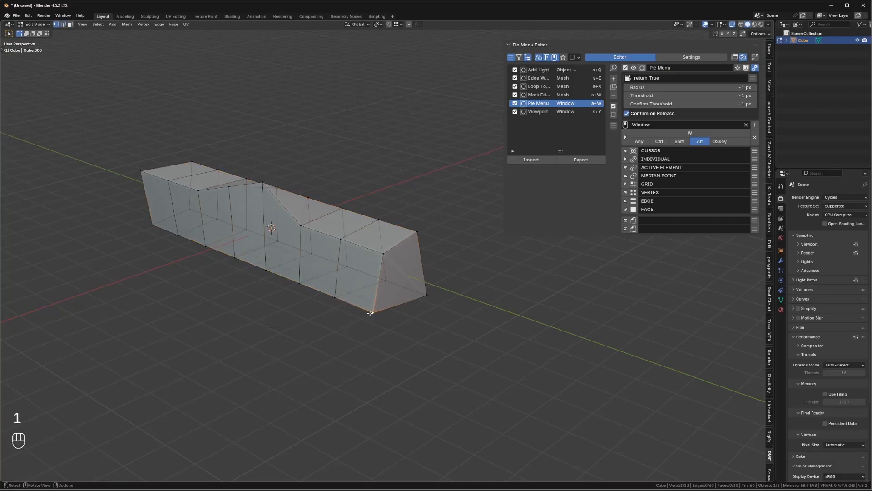
left_click(151, 225, "ctrl")
key("r")
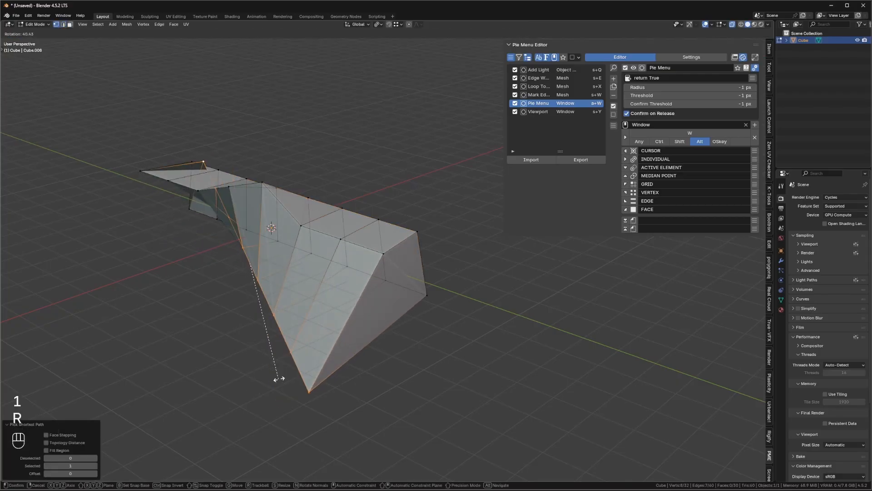
right_click(298, 367)
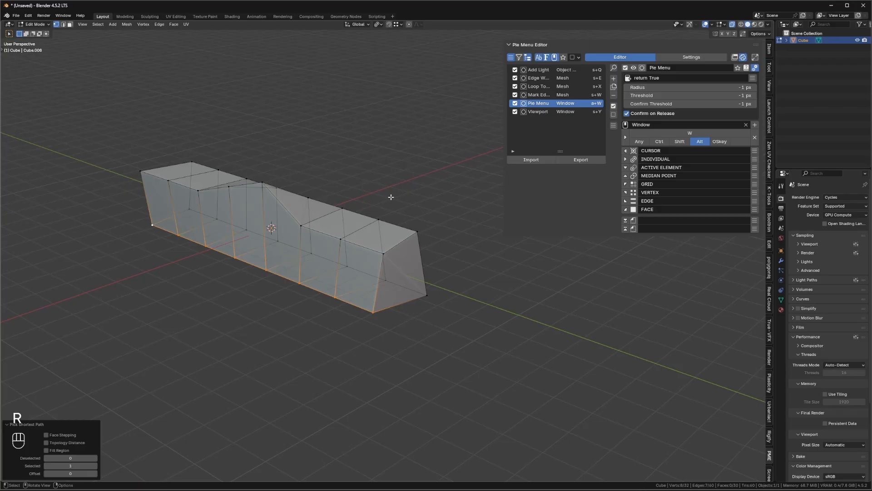
Set the pivot point to ACTIVE ELEMENT with the custom pie menu and rotate the selected vertex path by about 30.8°
key("alt+w")
key("r")
left_click(185, 332)
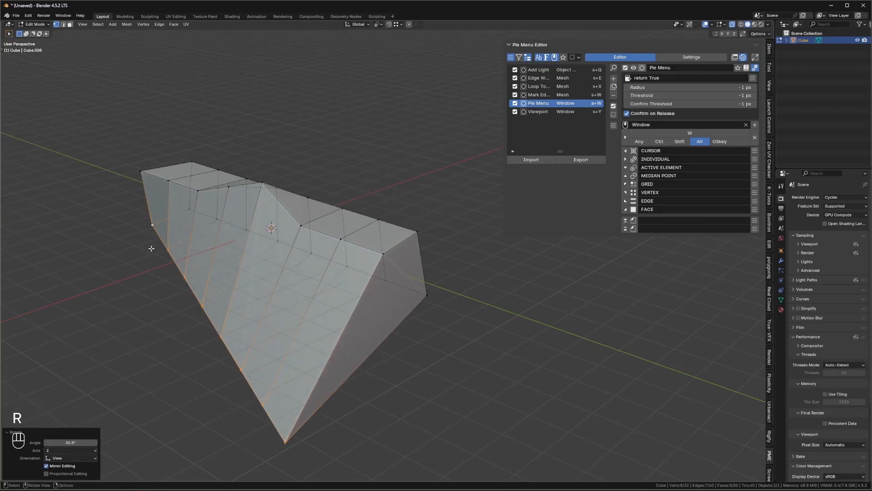
key("g")
key("ctrl")
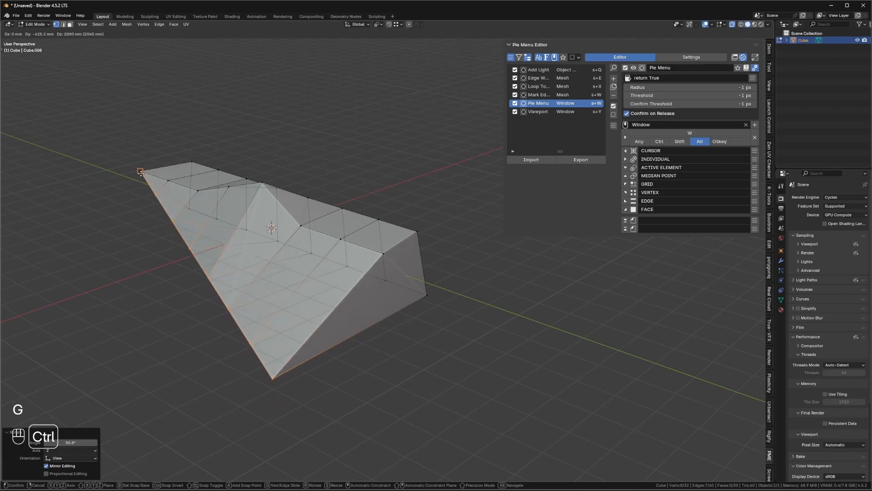
key("ctrl")
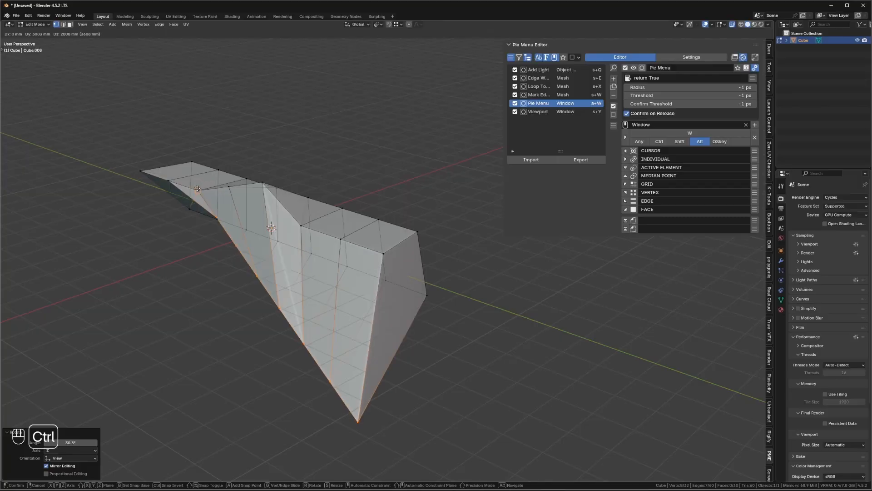
right_click(187, 204)
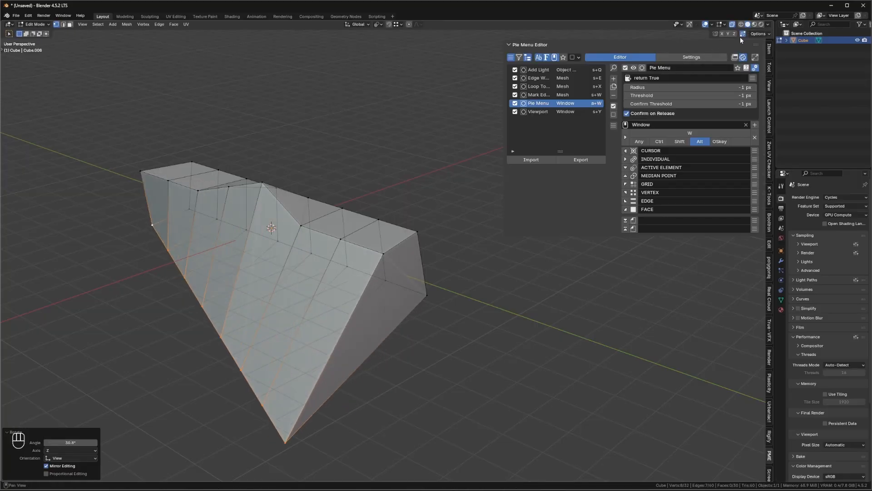
Enable auto merge and move the selected path so its end vertex snaps onto the bar's upper end corner
key("g")
left_click(145, 173, "ctrl")
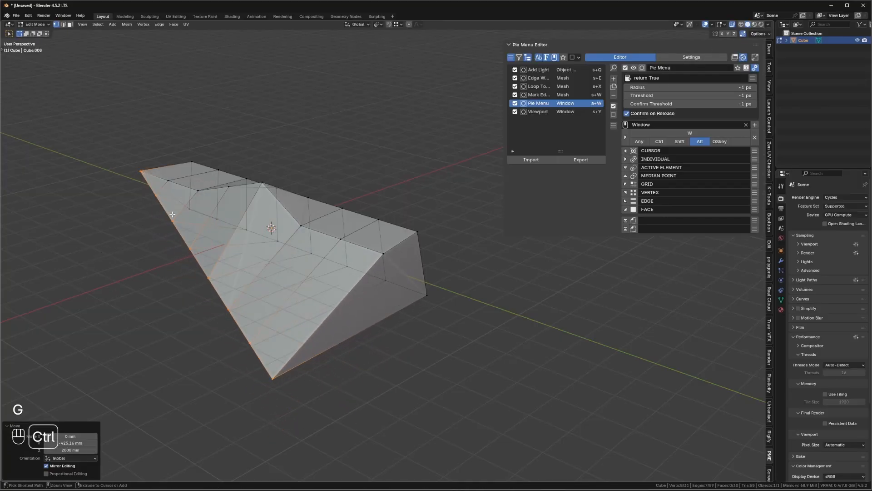
Try to scale the snapped vertex path by about 0.616
middle_click_drag(354, 386, 493, 345)
key("s")
left_click(410, 327)
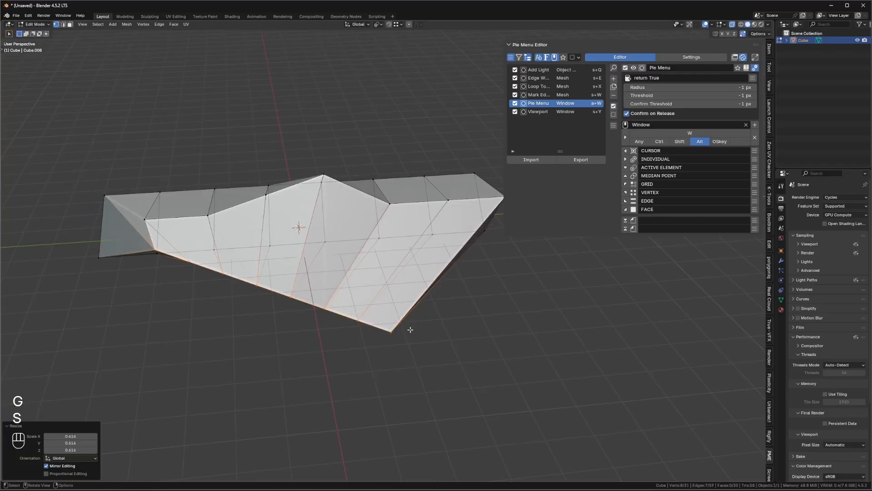
key("ctrl+y")
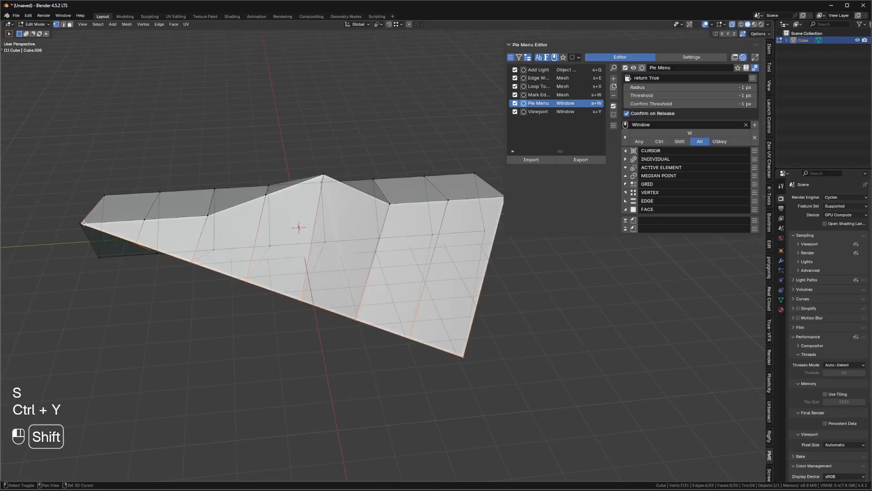
Make the snapped corner vertex active and scale the path about it by about 0.666
key("s")
left_click(359, 297)
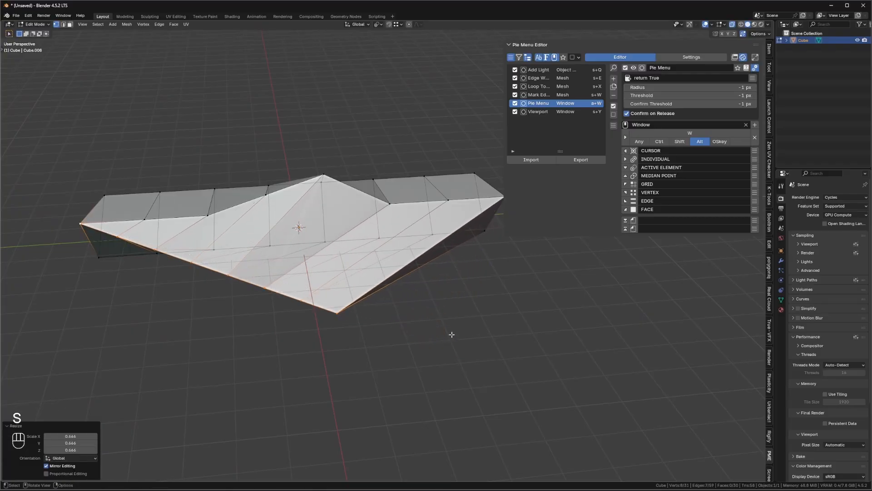
Add a level 2 Subdivision modifier to the mesh in Object Mode and return to Edit Mode
middle_click_drag(359, 298, 654, 298)
key("Tab")
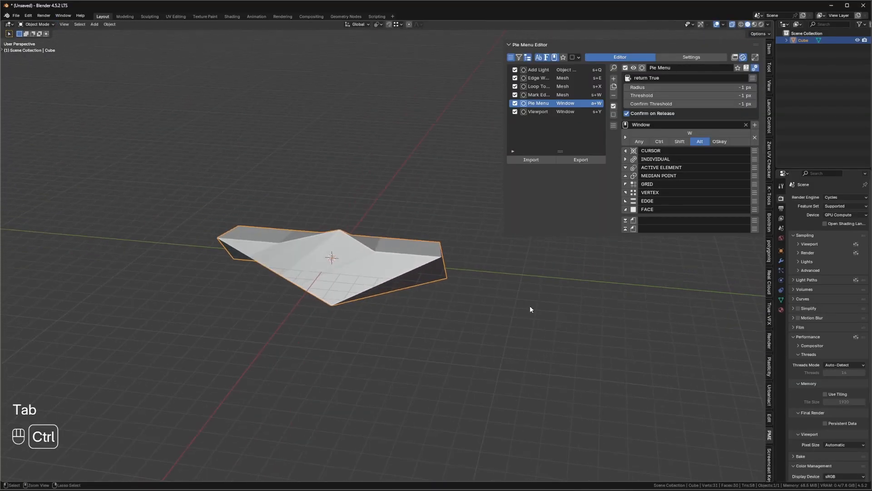
key("ctrl+2")
key("Tab")
middle_click_drag(303, 286, 312, 311)
Clear the selection, switch to edge selection and select the upper front edge loop that runs over the peak
key("alt+a")
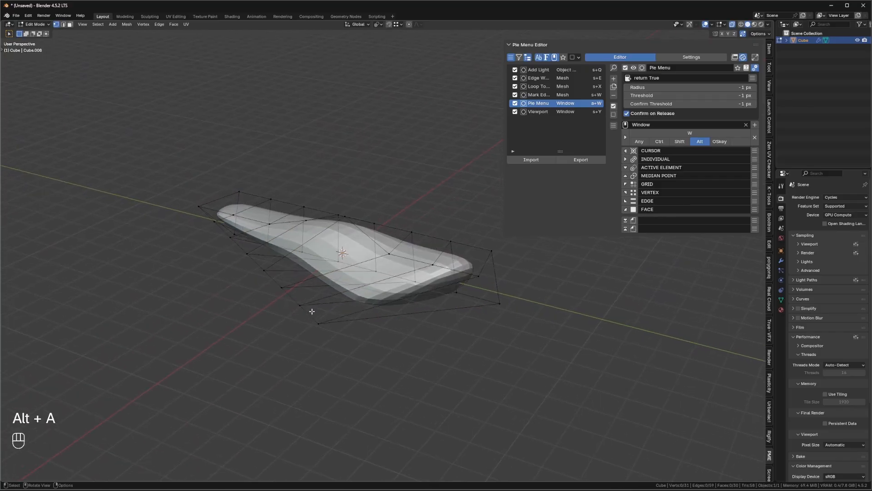
key("2")
left_click(287, 226, "alt")
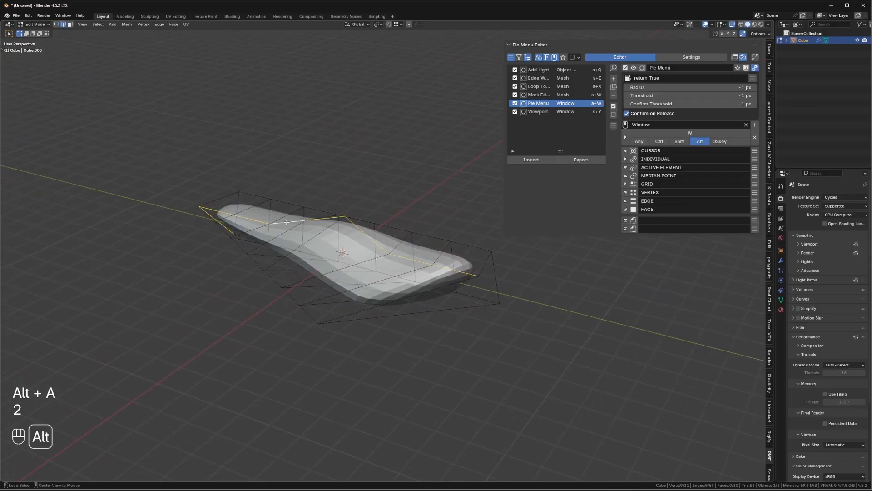
middle_click_drag(287, 226, 300, 296)
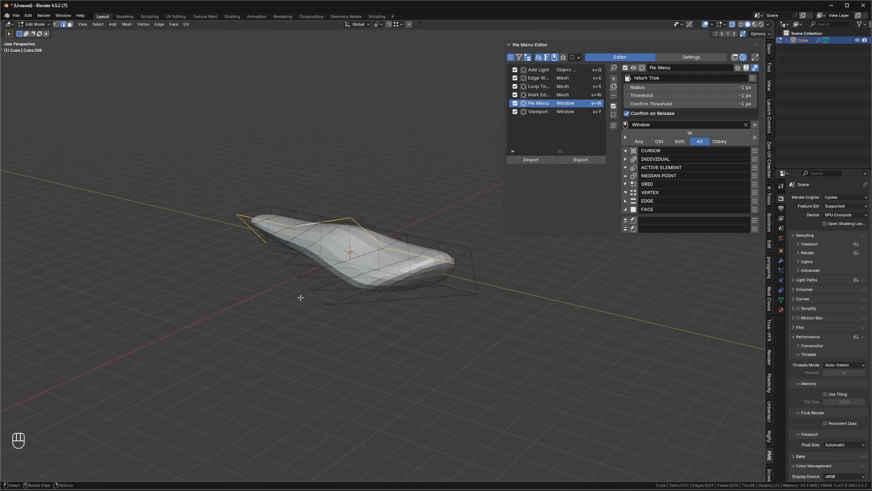
Try switching the selected edge loop's crease repeatedly between on and off with the Edge Weight pie menu
key("shift+e")
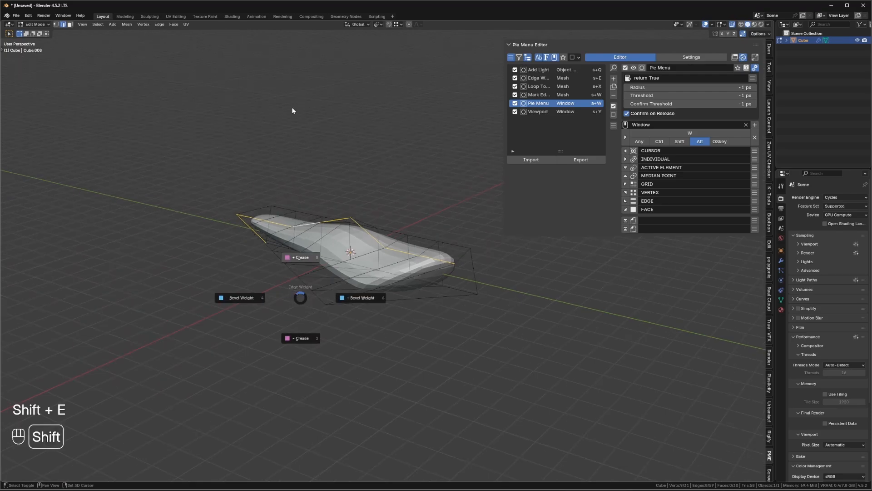
left_click(300, 287)
middle_click_drag(300, 287, 296, 293)
key("shift+e")
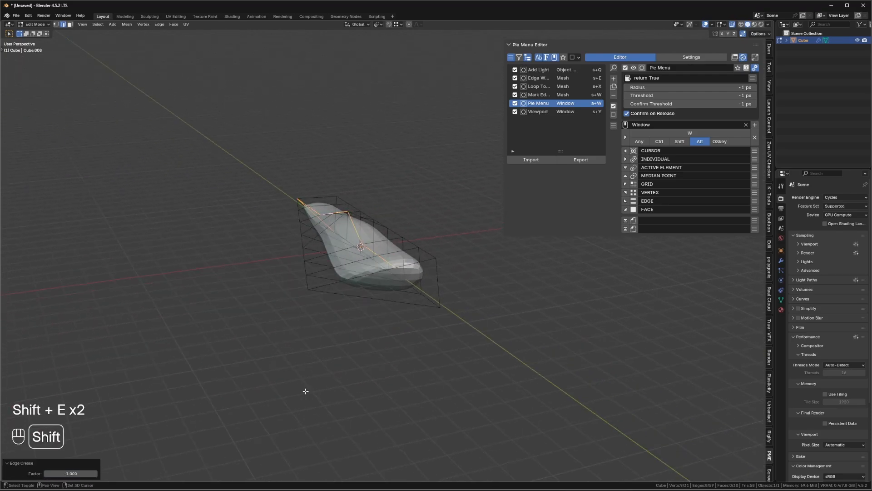
key("shift+e")
key("shift+e")
key("shift+e")
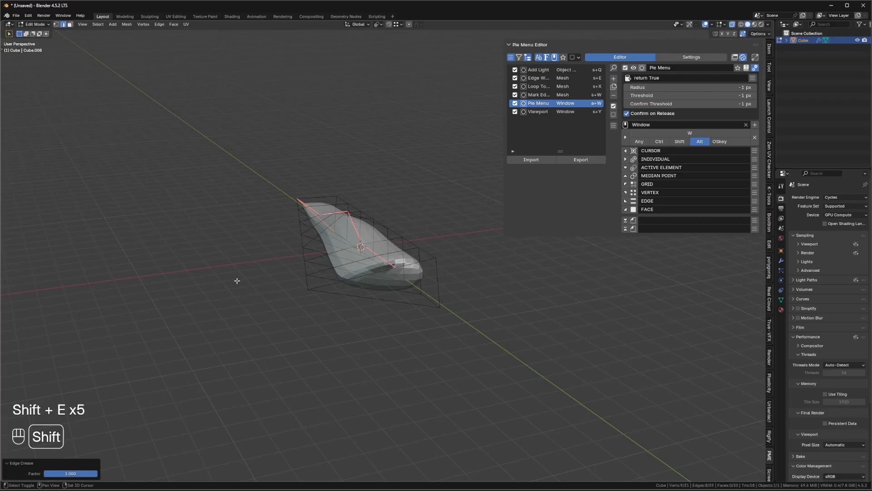
key("shift+e")
key("shift+e")
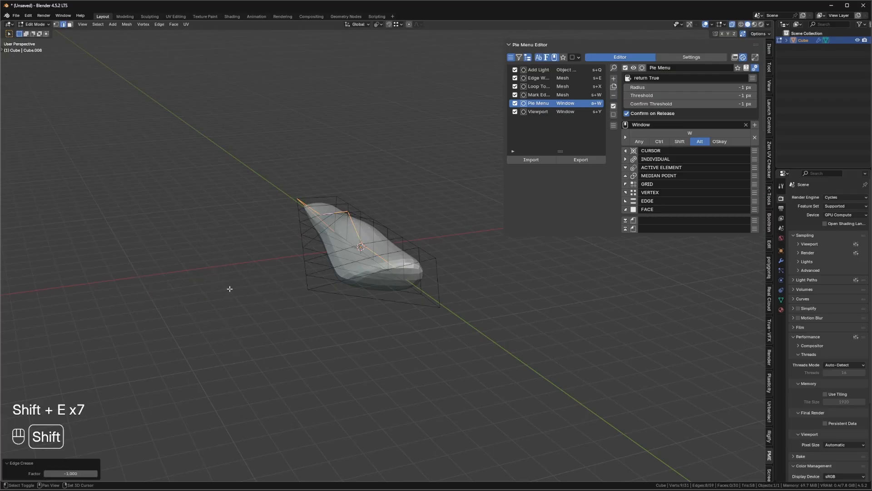
Assign a bevel weight of 1 to the selected edge loop and add a Bevel modifier above the Subdivision modifier
key("shift+e")
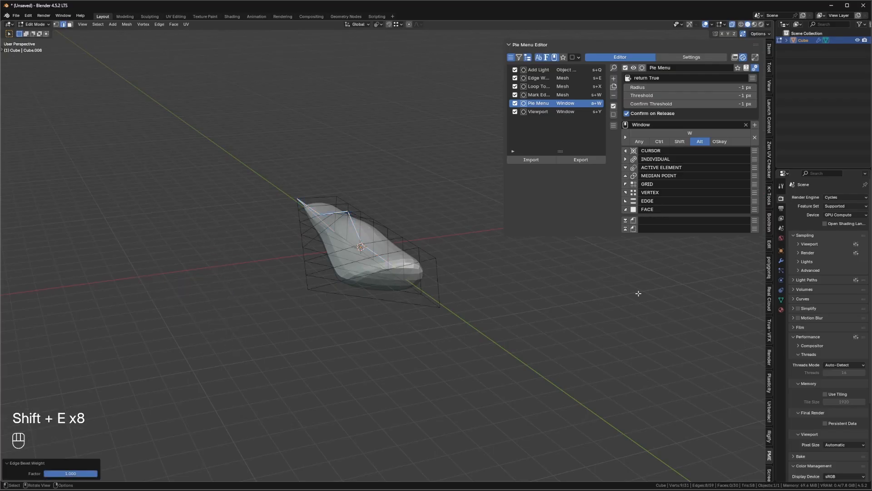
left_click(781, 260)
left_click(794, 213)
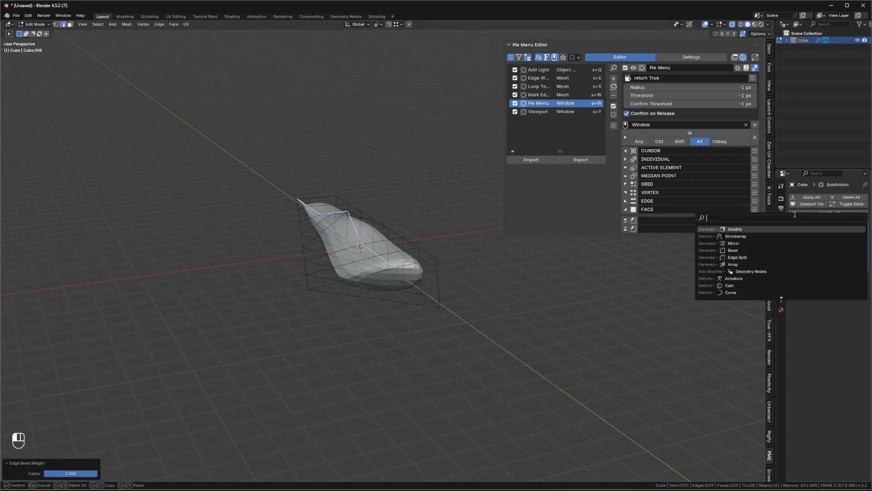
type("beve")
key("Return")
left_click_drag(863, 288, 864, 217)
Set the Bevel modifier to limit by Weight, with 2 segments, Absolute width type and an amount of 5 mm
left_click(836, 273)
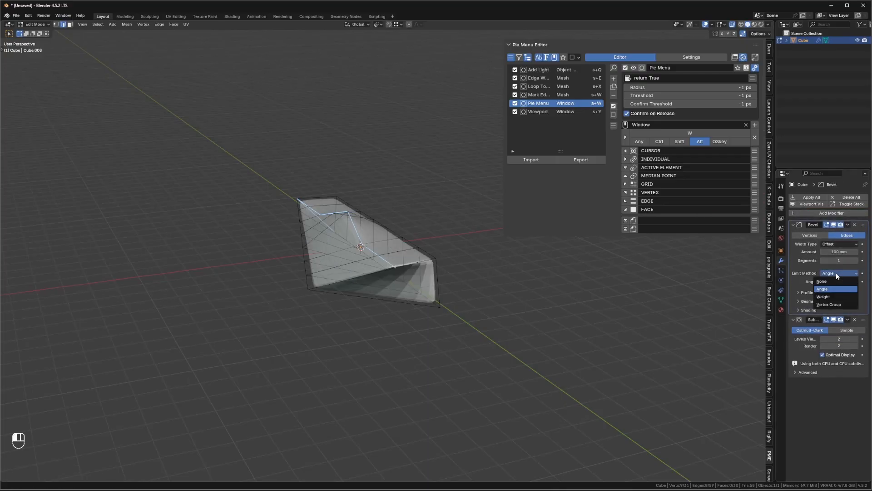
left_click(827, 296)
left_click(858, 260)
left_click(839, 244)
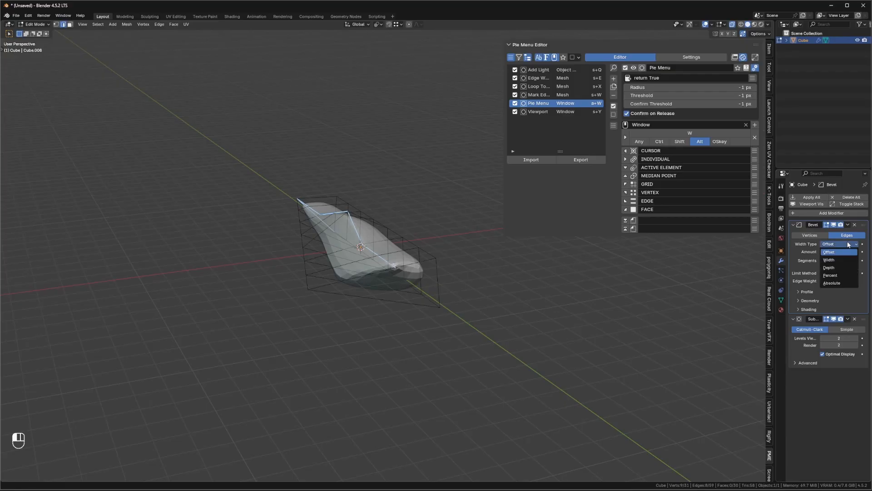
left_click(836, 282)
left_click(841, 252)
type("5")
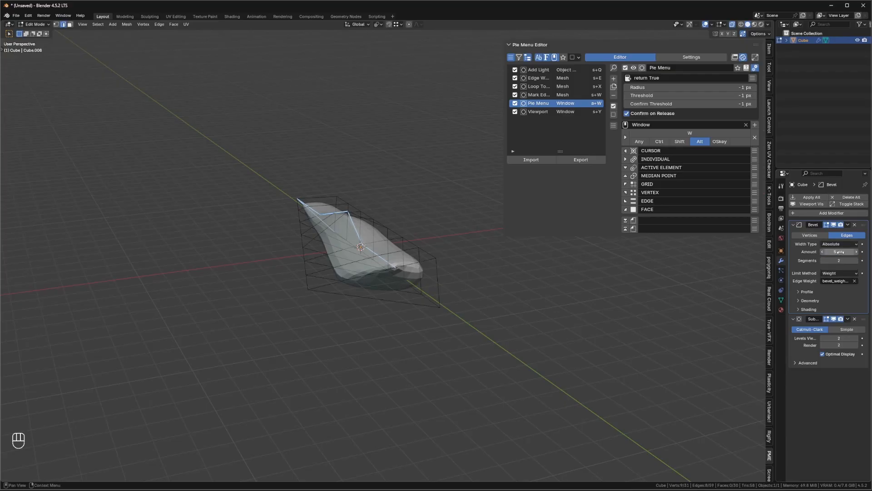
key("Return")
Select the edge loop along the lower front edge and add bevel weight with the Edge Weight pie menu
middle_click_drag(565, 301, 282, 383)
left_click(238, 346, "alt")
key("shift+e")
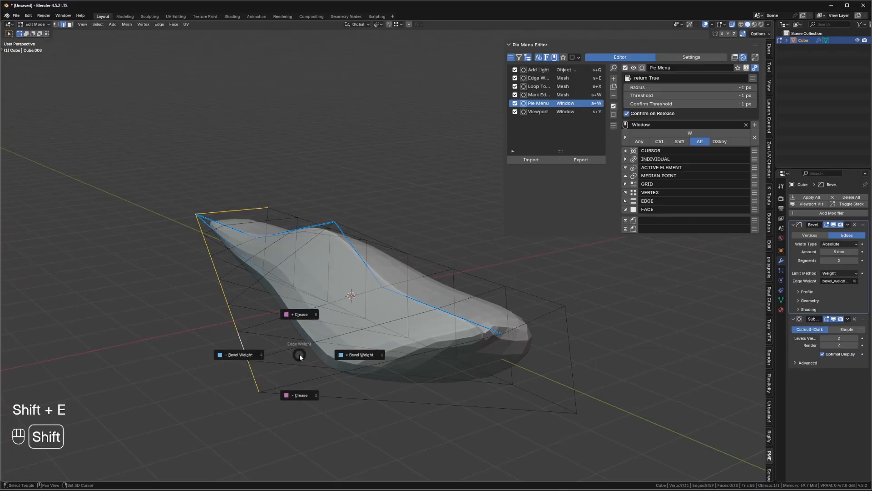
left_click(359, 354)
Check the mesh in Object Mode, return to vertex editing and select the upper front edge's end and peak vertices
middle_click_drag(532, 365, 513, 376)
key("Tab")
middle_click_drag(386, 353, 320, 294)
key("Tab")
key("1")
left_click(256, 228)
middle_click_drag(425, 243, 410, 218)
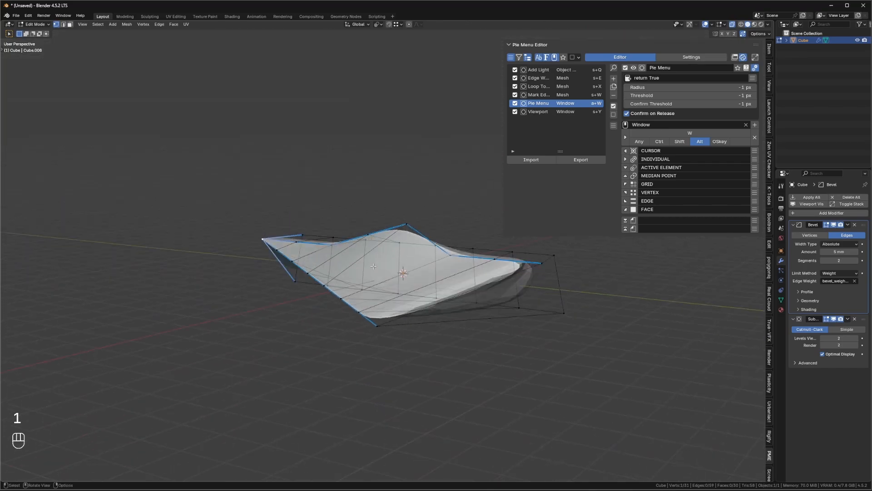
left_click(409, 215, "shift")
Apply the LoopTools Curve from the pie menu to the selected vertices, toggle its Boundaries option, and undo and redo the result
key("shift+x")
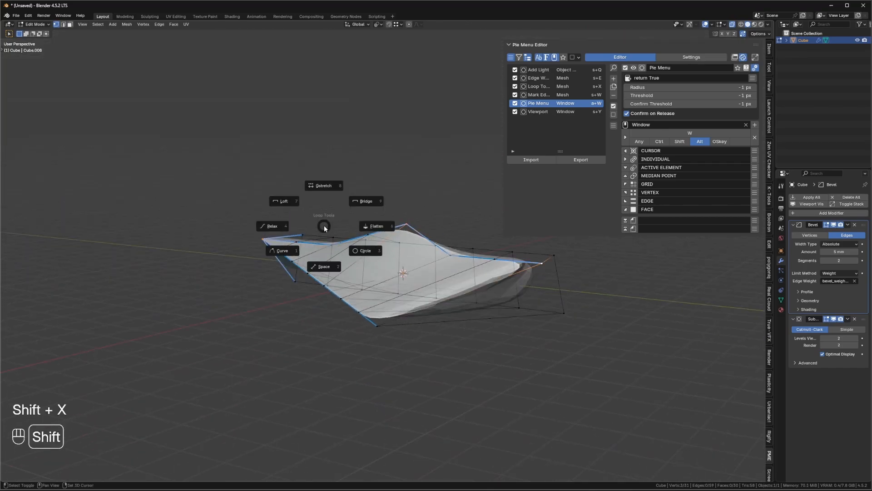
left_click(273, 255)
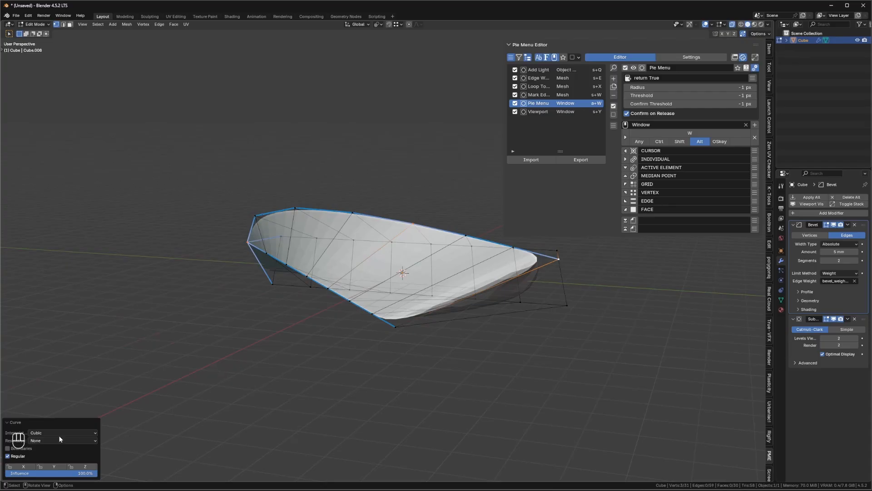
left_click(26, 448)
middle_click_drag(421, 330, 320, 332)
key("ctrl+y")
key("ctrl+shift+y")
right_click(374, 227)
mouse_move(377, 222)
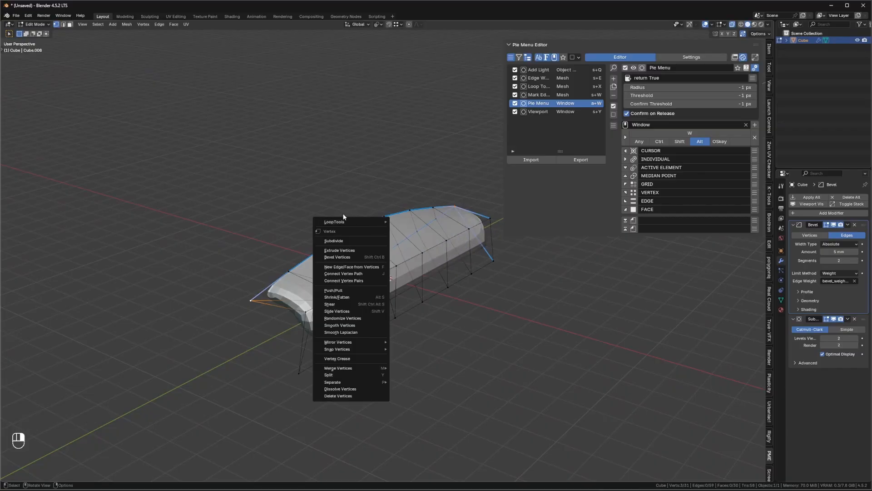
Select a path of five vertices along the opposite long edge and move it about 152 mm in X, 580 mm in Y and -446 mm in Z
mouse_move(361, 309)
middle_mouse_down()
mouse_move(338, 295)
mouse_move(425, 352)
mouse_move(464, 362)
mouse_move(390, 327)
mouse_move(416, 298)
mouse_move(364, 323)
middle_mouse_up()
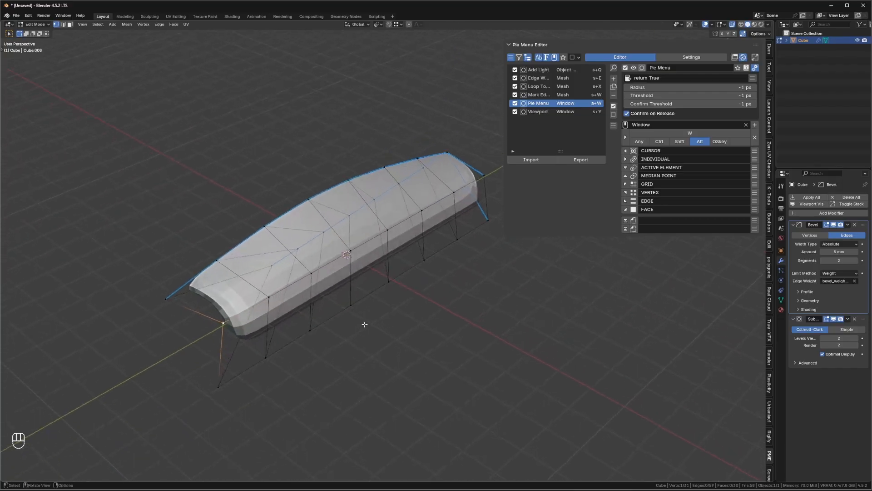
left_click(364, 313, "ctrl")
key("g")
left_click(346, 328)
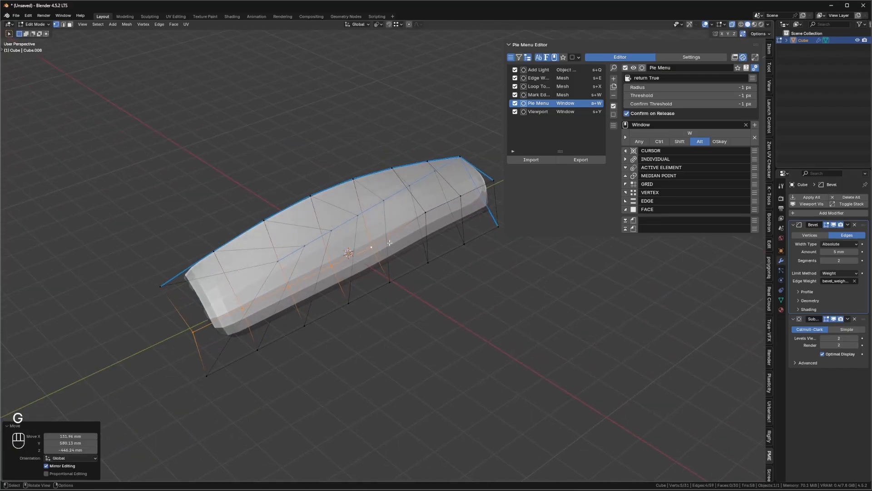
Move the middle vertex of that long edge slightly upward and a neighbouring vertex slightly outward and down
left_click(371, 248)
key("g")
left_click(373, 230)
left_click(425, 212)
key("g")
left_click(435, 223)
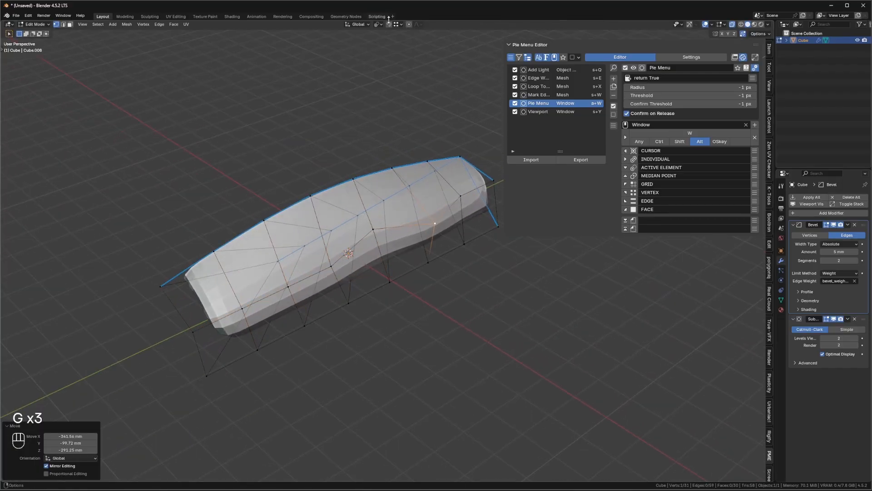
Move the selected vertex about -323 mm in X, 27 mm in Y and -401 mm in Z using enlarged Random-falloff proportional editing, then disable it
left_click(419, 24)
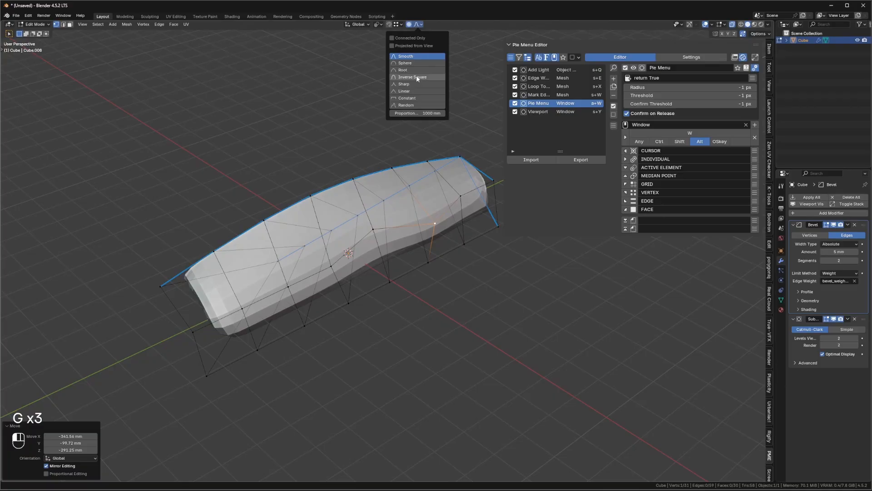
left_click(408, 105)
key("g")
scroll(384, 253, "down", 20)
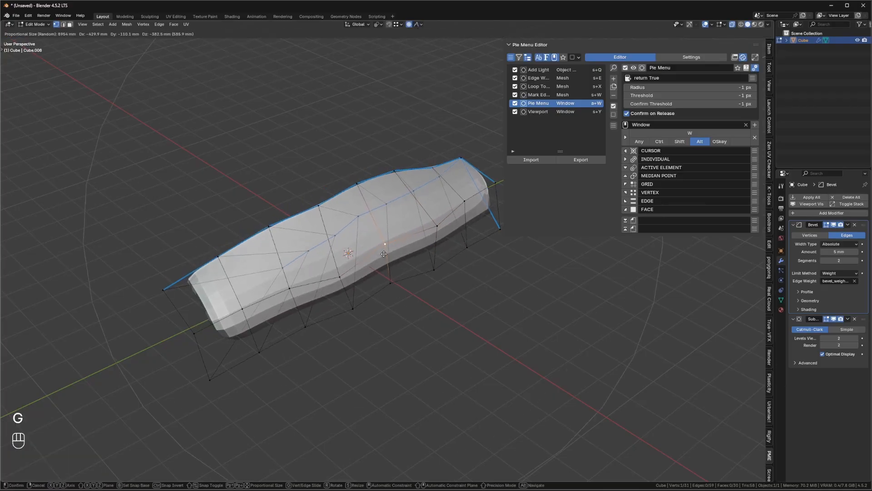
left_click(379, 255)
left_click(410, 26)
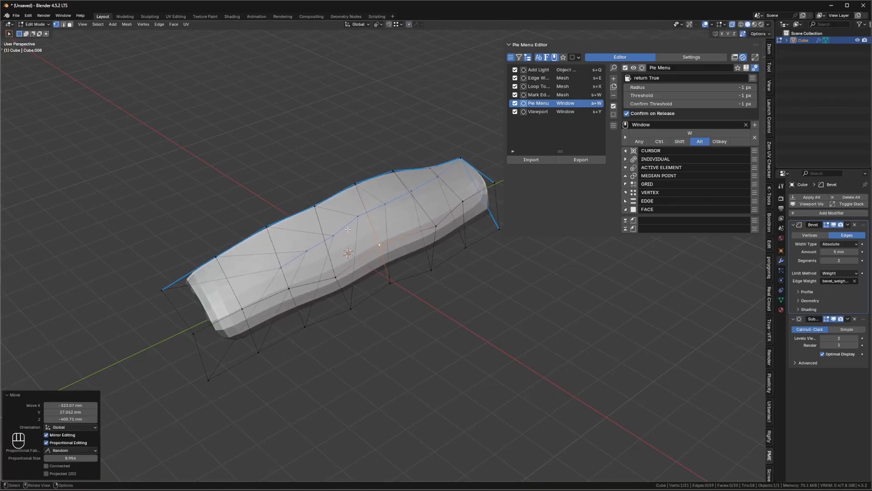
Apply LoopTools Gstretch from the pie menu to the middle long edge loop and to the lower long edge loop
left_click(370, 336, "alt")
key("shift+x")
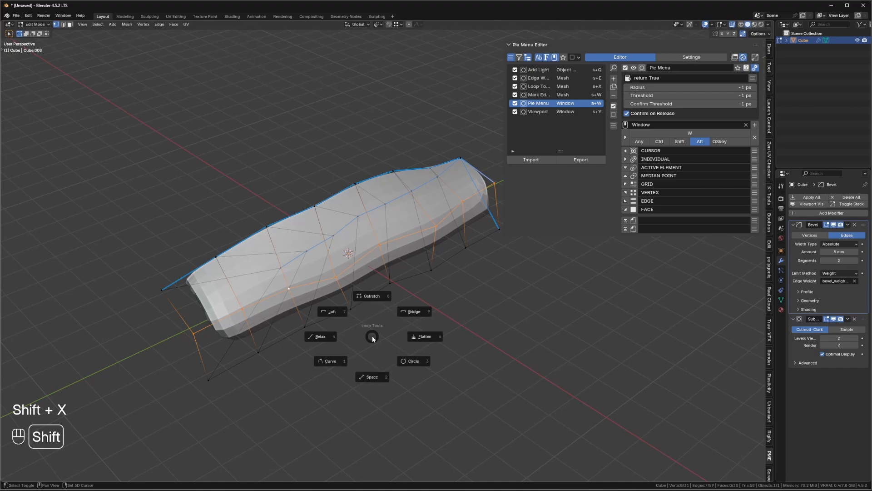
left_click(372, 302)
middle_click_drag(365, 362, 337, 326)
left_click(327, 304, "alt")
key("shift+x")
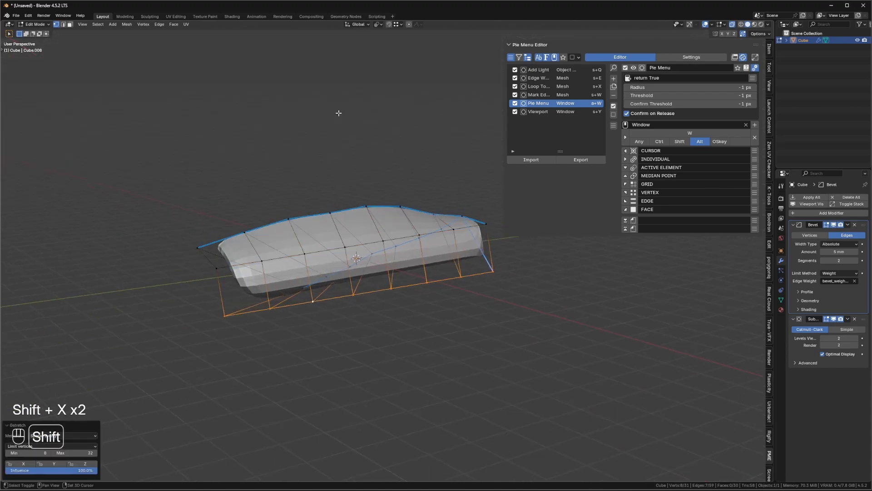
Select an end vertex, the peak vertex and a far vertex on the upper long edge and apply LoopTools Curve from the pie menu
mouse_move(218, 236)
middle_mouse_down()
mouse_move(278, 266)
mouse_move(221, 242)
middle_mouse_up()
left_click(221, 242)
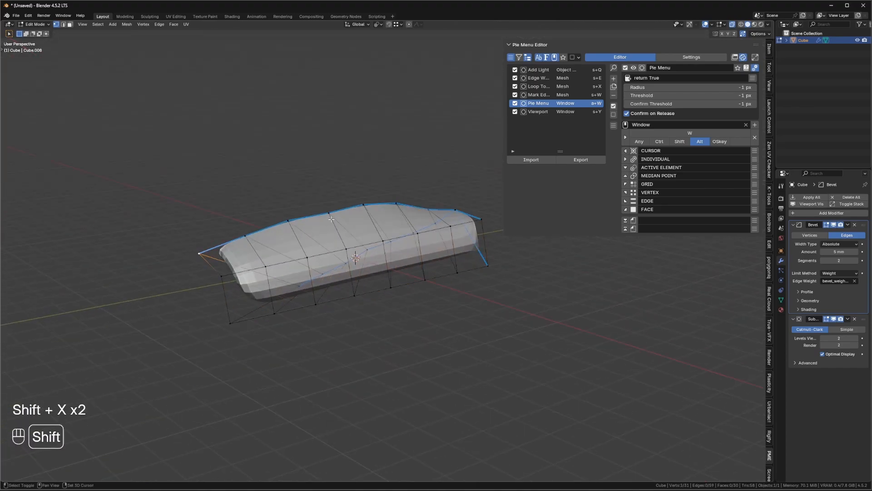
left_click(361, 204, "shift")
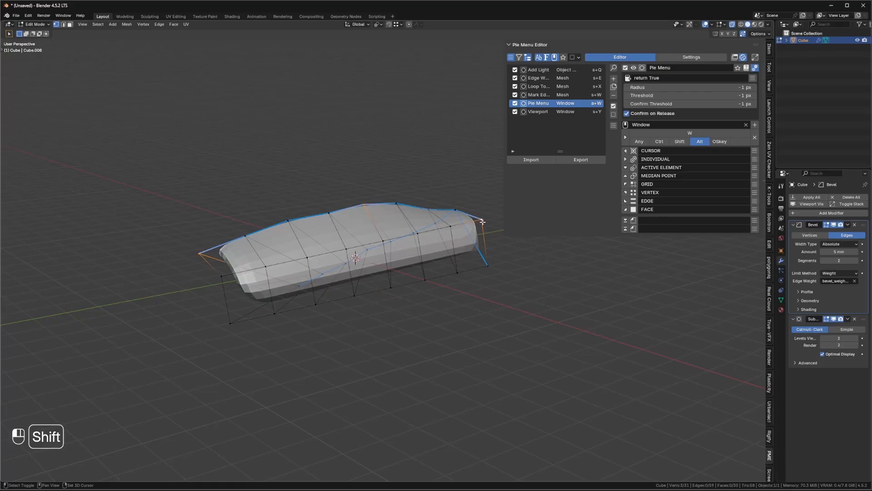
left_click(483, 221, "shift")
key("shift+x")
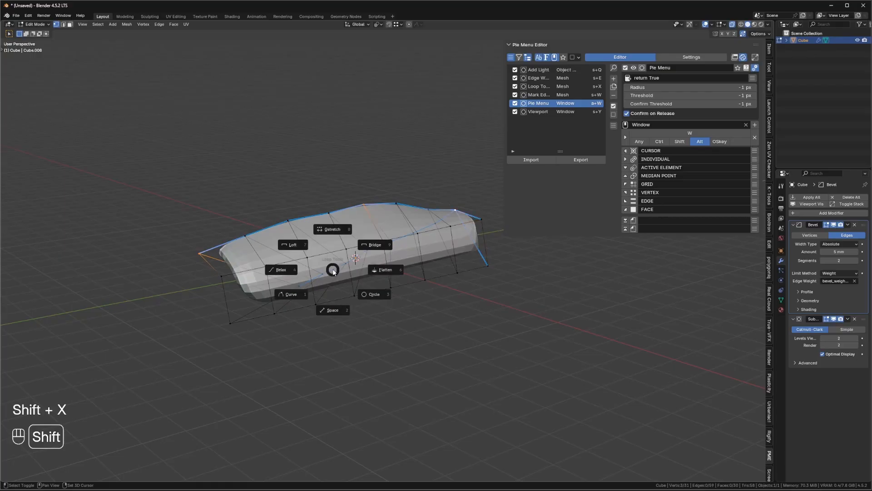
left_click(291, 293)
middle_click_drag(278, 335, 306, 312)
left_click(302, 338)
left_click(241, 221, "ctrl")
middle_click_drag(268, 254, 230, 278)
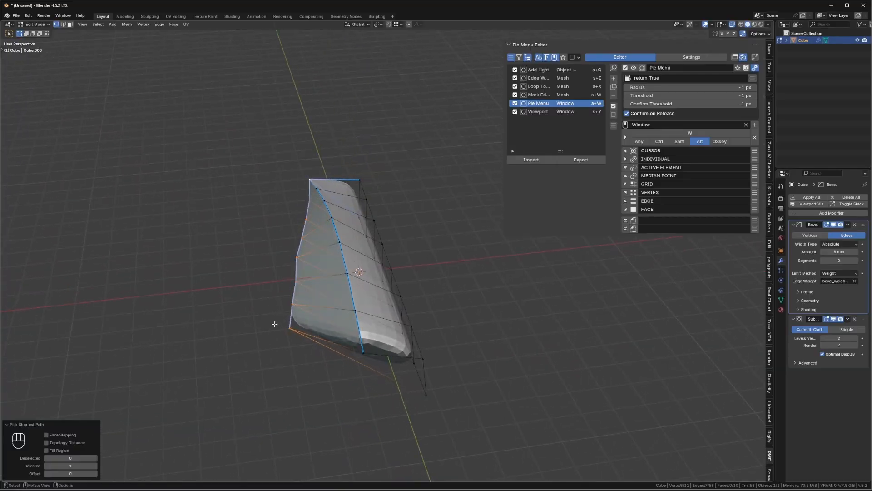
Select three vertices including both ends of the opposite wavy long edge and apply LoopTools Curve from the pie menu
left_click(290, 328)
left_click(300, 181, "shift")
middle_click_drag(279, 304, 337, 212)
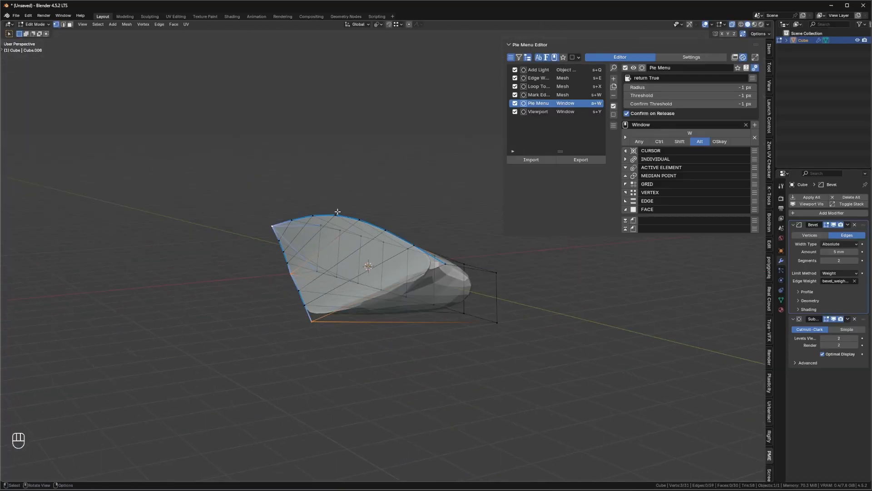
middle_click_drag(246, 295, 223, 332, "shift")
key("shift+x")
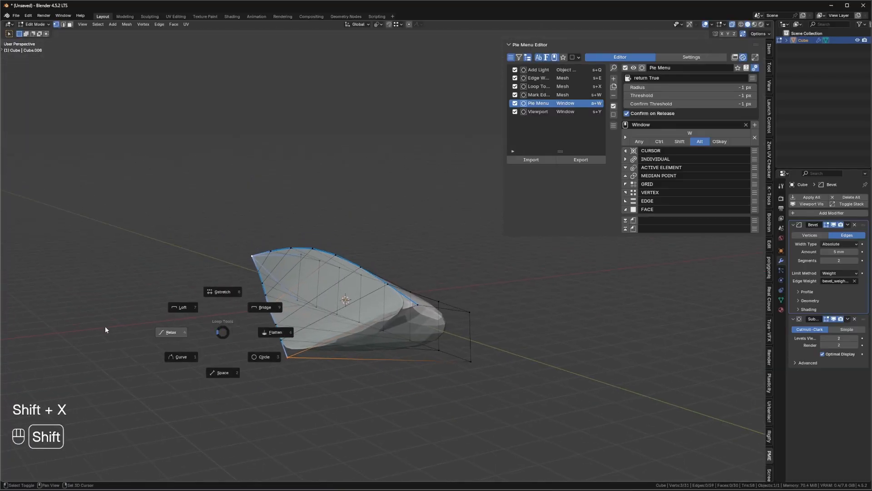
left_click(81, 413)
middle_click_drag(217, 366, 392, 350, "shift")
Show the LoopTools commands in the vertex context menu for comparison with the pie menu
right_click(210, 231)
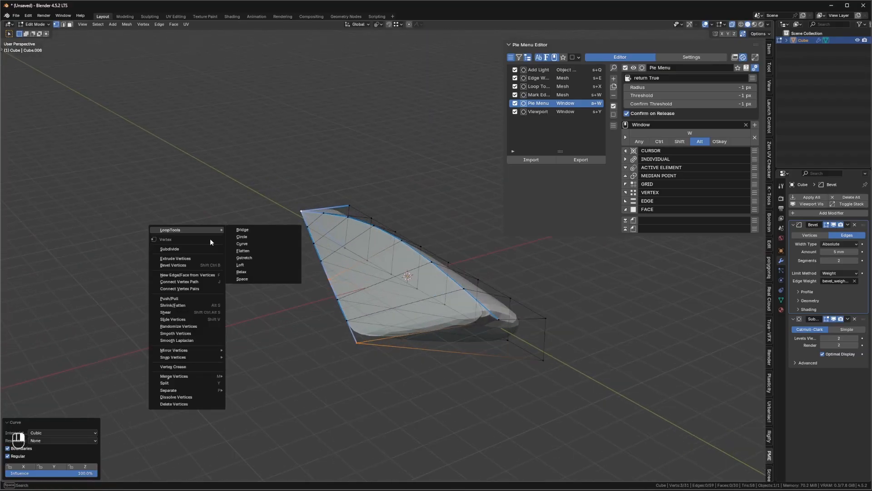
mouse_move(211, 230)
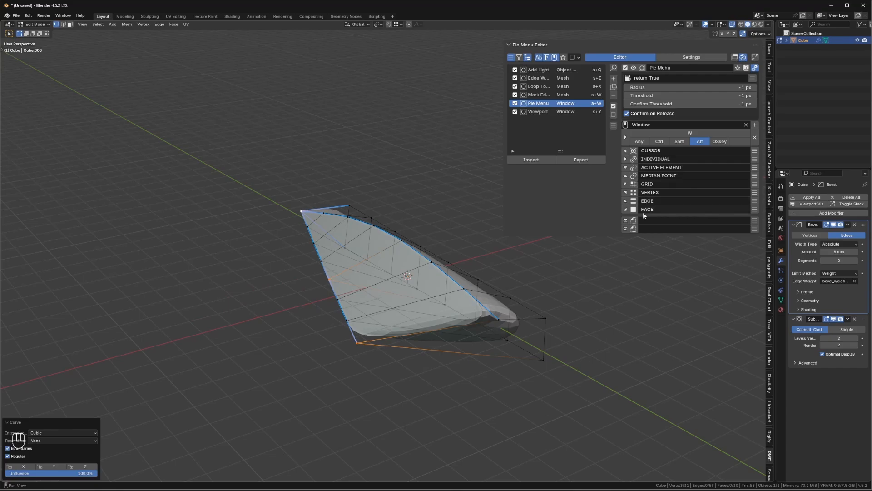
middle_click_drag(545, 254, 338, 258)
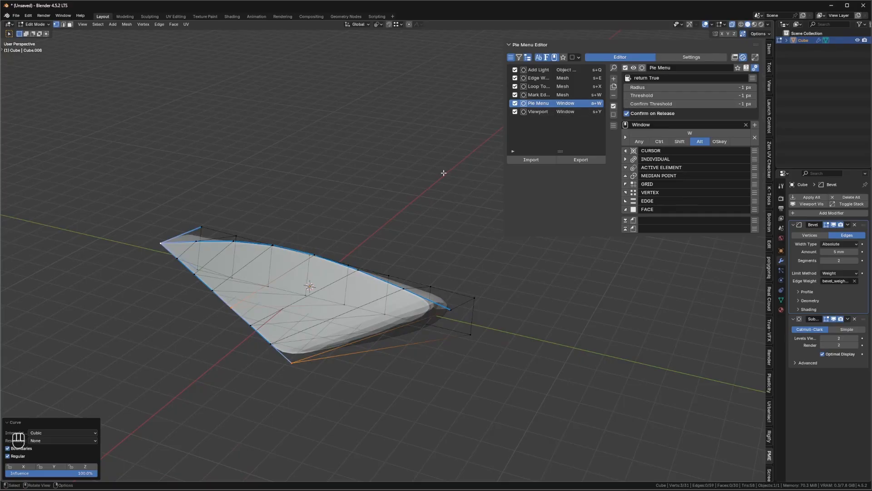
Return to Object Mode and widen the sidebar containing the Pie Menu Editor
key("Tab")
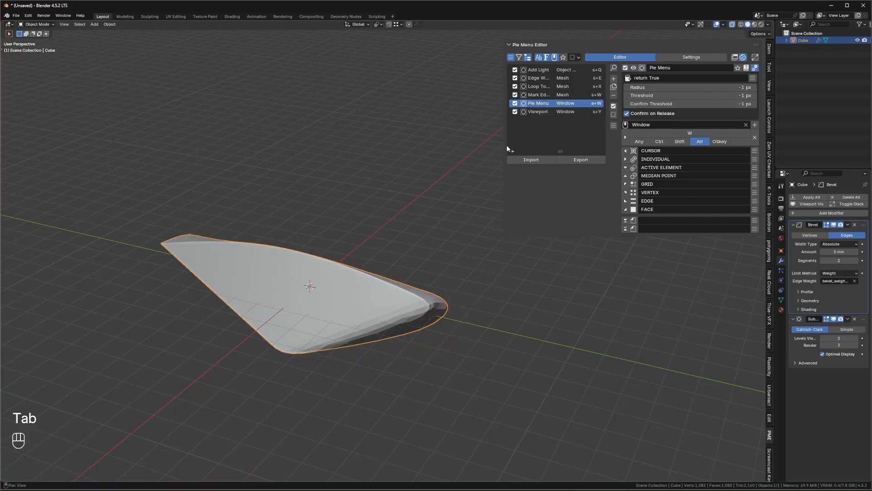
left_click_drag(502, 137, 410, 146)
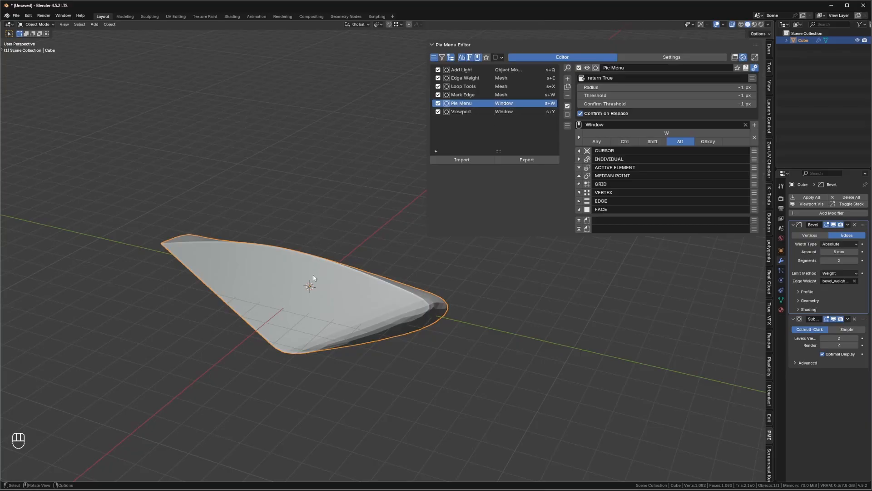
Show the custom pivot and snapping pie menu in Edit Mode, then call it again in Object Mode
key("Tab")
middle_click_drag(312, 274, 308, 285)
key("alt+w")
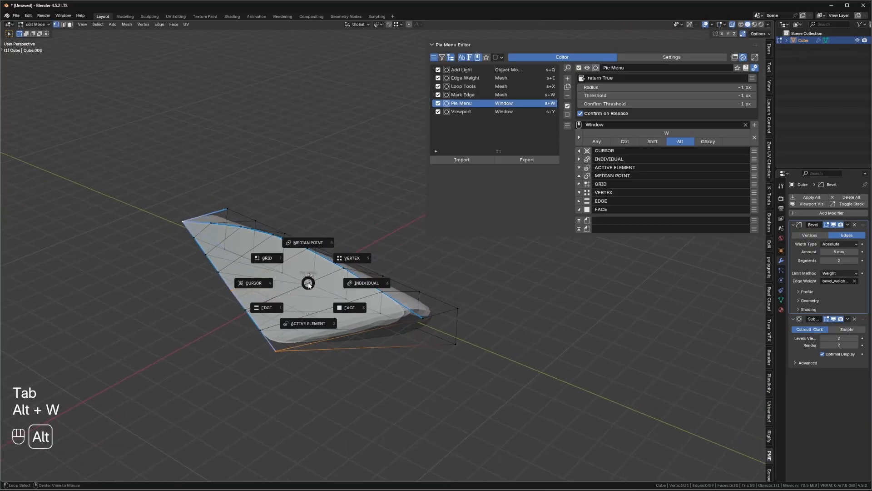
key("Tab")
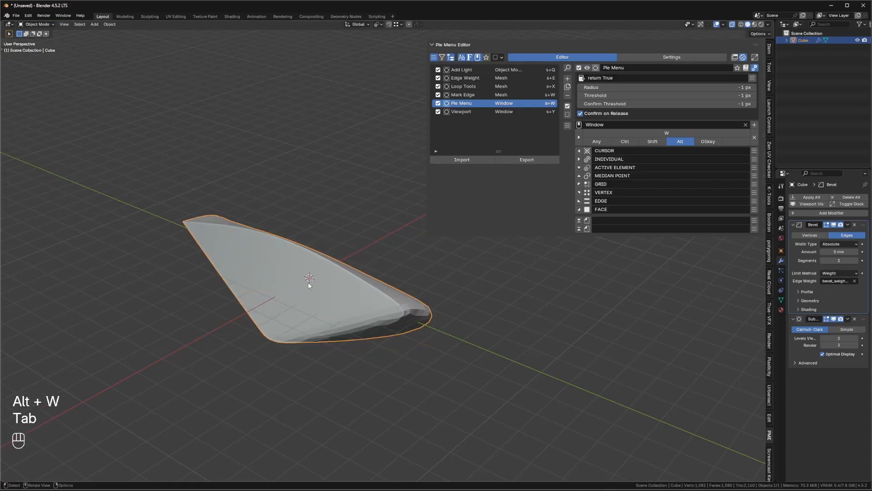
key("alt+w")
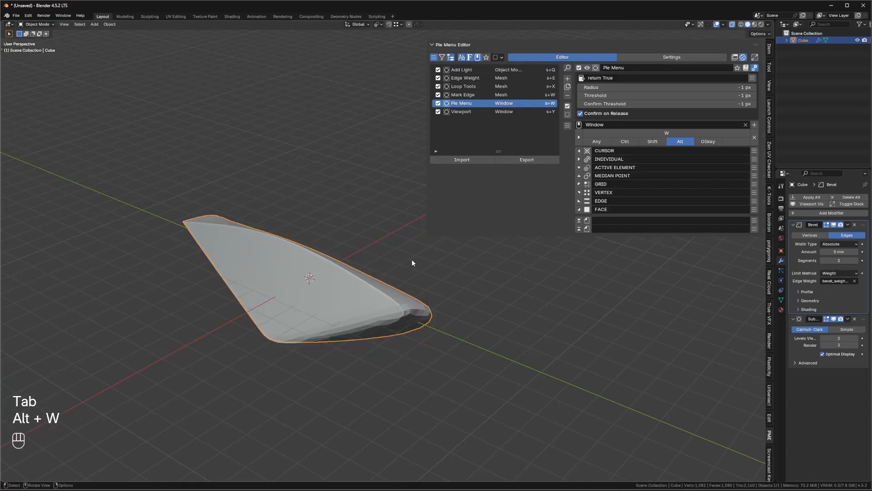
Toggle the modifiers' visibility off and on and try the other display toggles from the Viewport pie menu
key("shift+y")
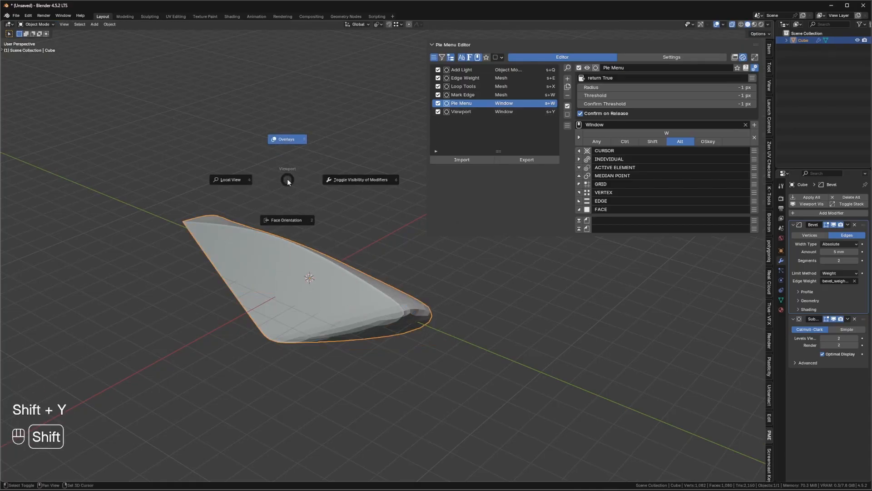
key("shift+y")
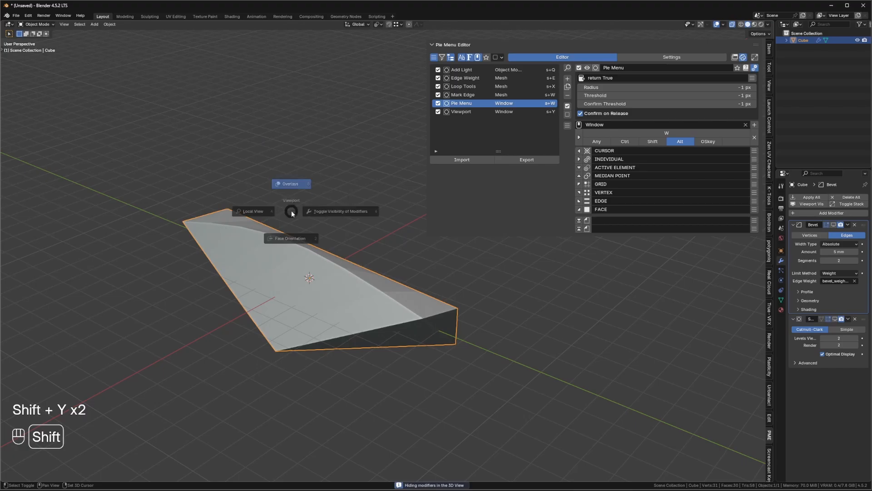
key("shift+y")
key("shift+y")
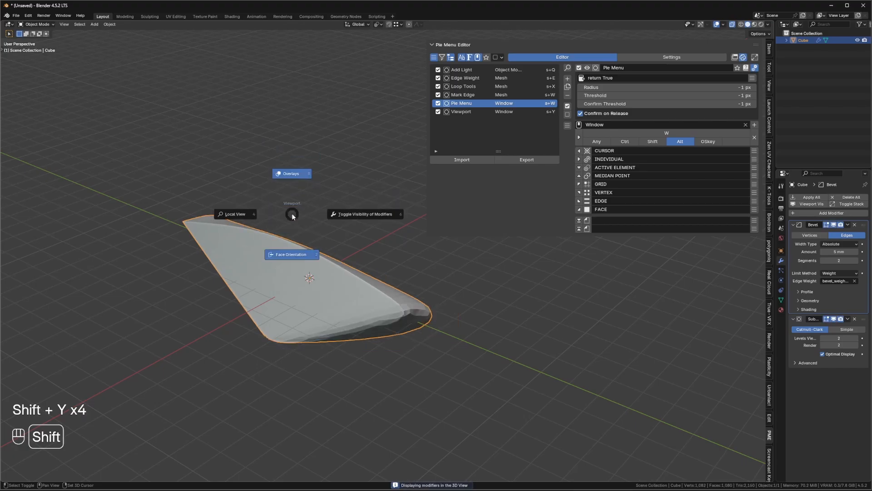
key("shift+y")
key("shift+y")
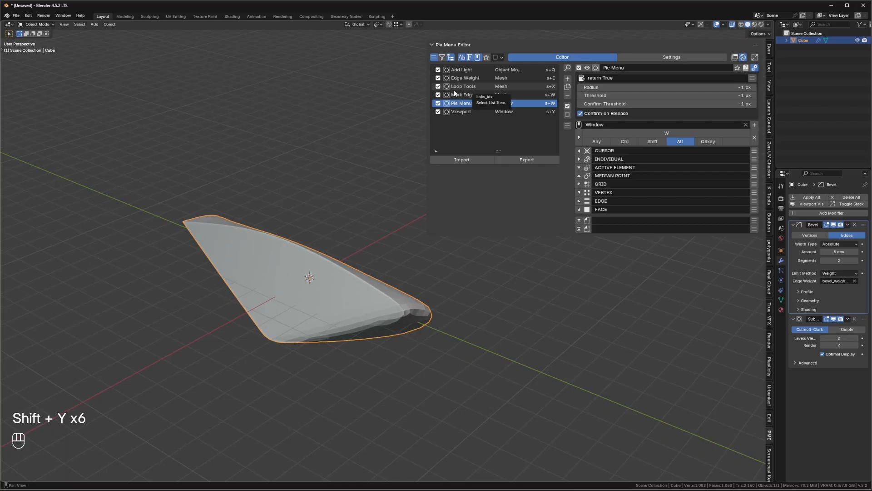
right_click(281, 215)
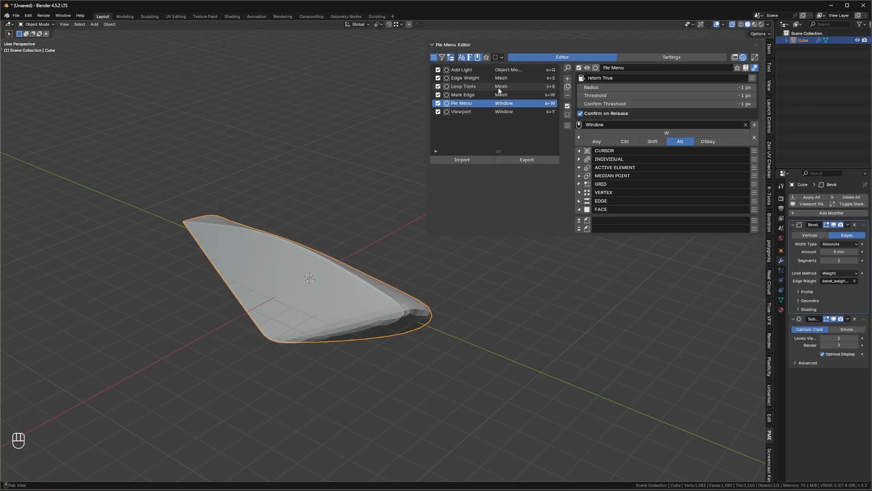
Open the Edge Weight pie menu in the Pie Menu Editor to examine its slots and view the mesh from other angles
left_click(476, 77)
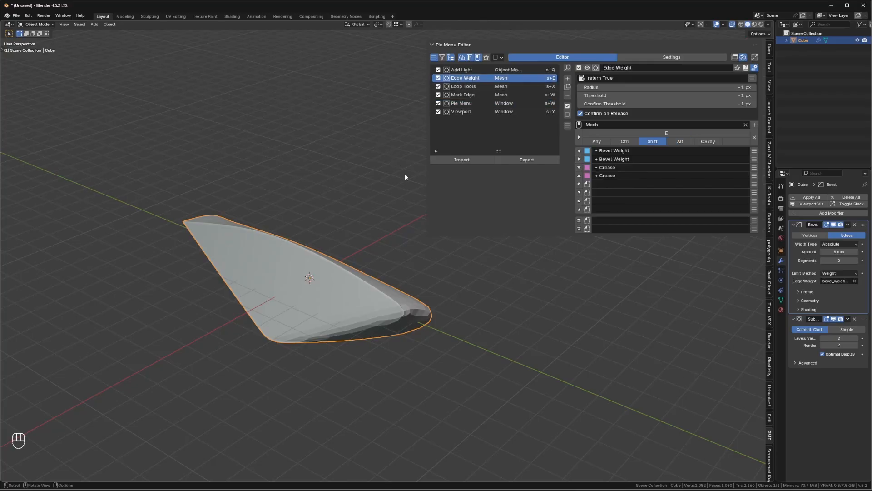
middle_click_drag(366, 168, 326, 206)
right_click(296, 198)
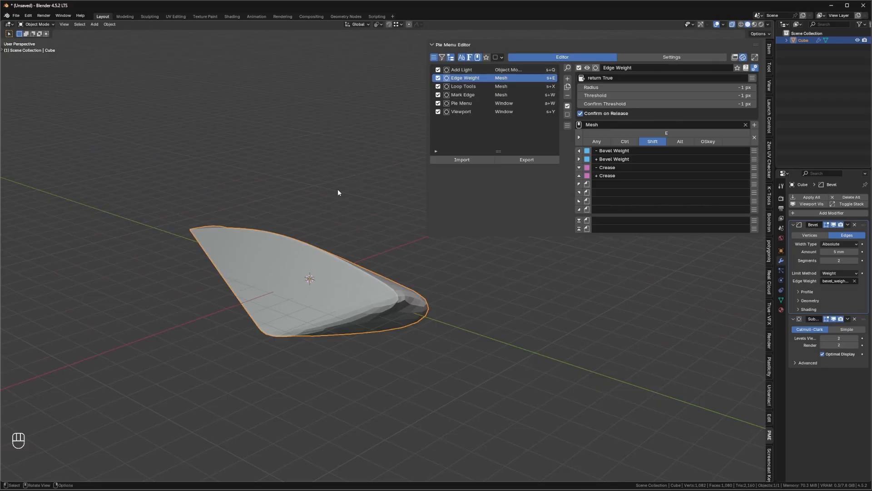
scroll(337, 189, "down", 2)
middle_click_drag(313, 196, 285, 212)
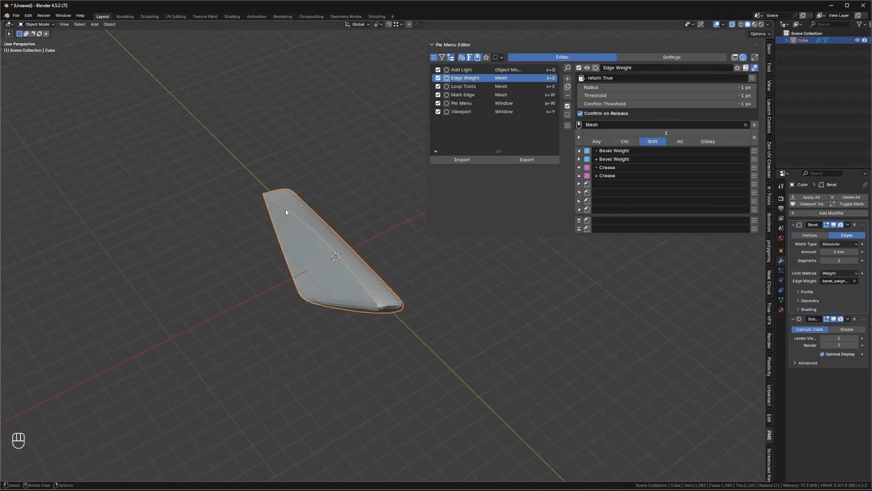
Add a spot light from the Add Light pie menu and move it about 6861 mm in X, -9678 mm in Y and 6915 mm in Z
key("shift+q")
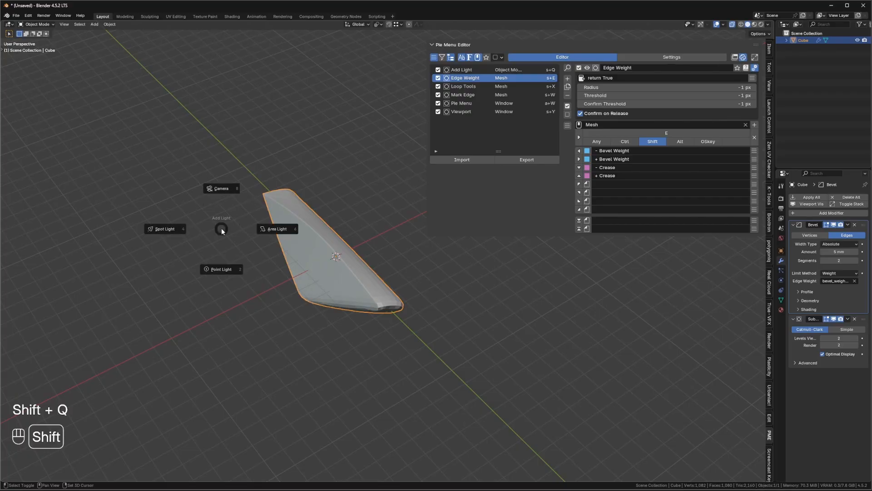
left_click(157, 233)
middle_click_drag(140, 239, 306, 312)
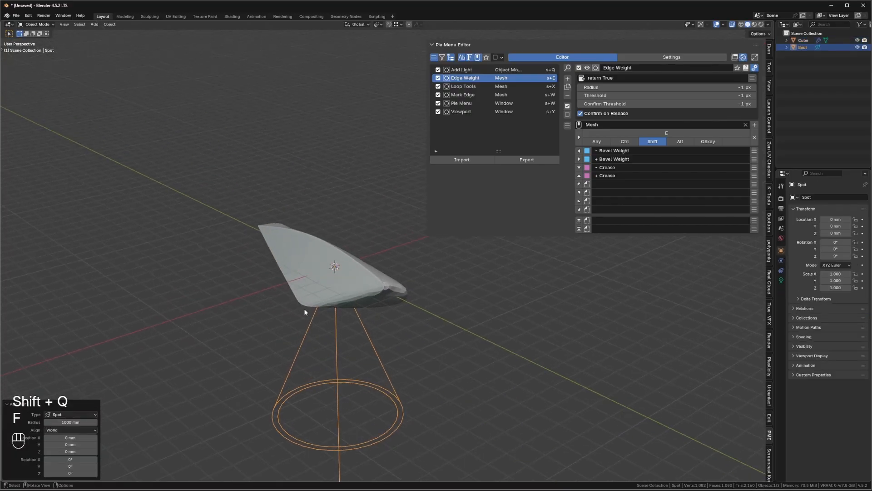
key("g")
left_click(264, 263)
Add an area light from the Add Light pie menu and move it about -3622 mm in X, -307 mm in Y and 6435 mm in Z
key("shift+q")
left_click(290, 314)
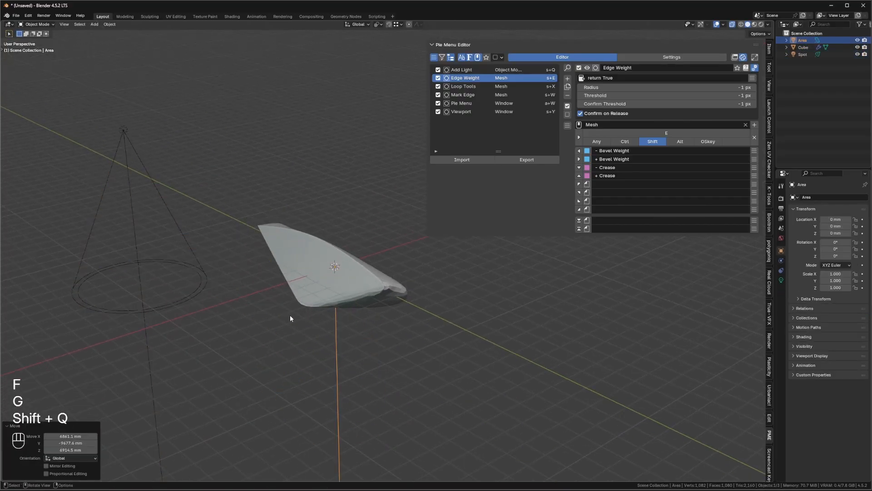
key("g")
left_click(343, 239)
middle_click_drag(343, 239, 256, 195)
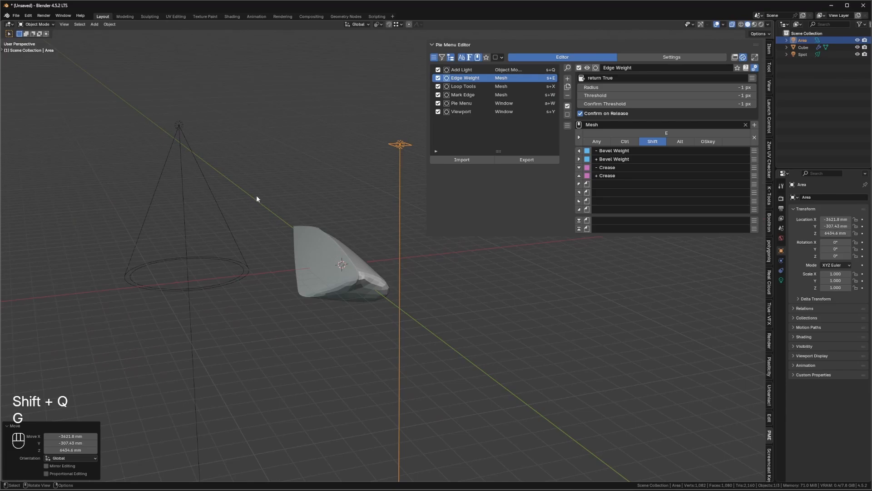
Select the mesh and both lights and delete all three objects from the scene
left_click_drag(137, 100, 488, 326, "shift")
key("x")
left_click(448, 339)
middle_click_drag(253, 228, 496, 289)
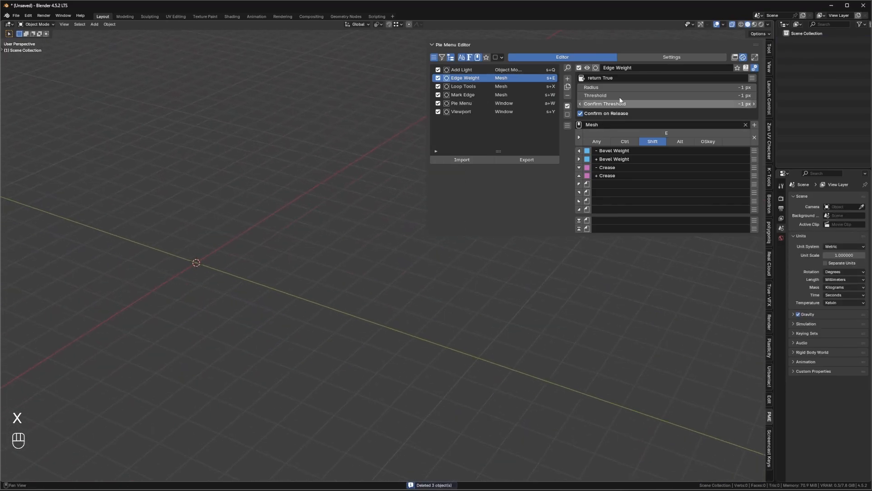